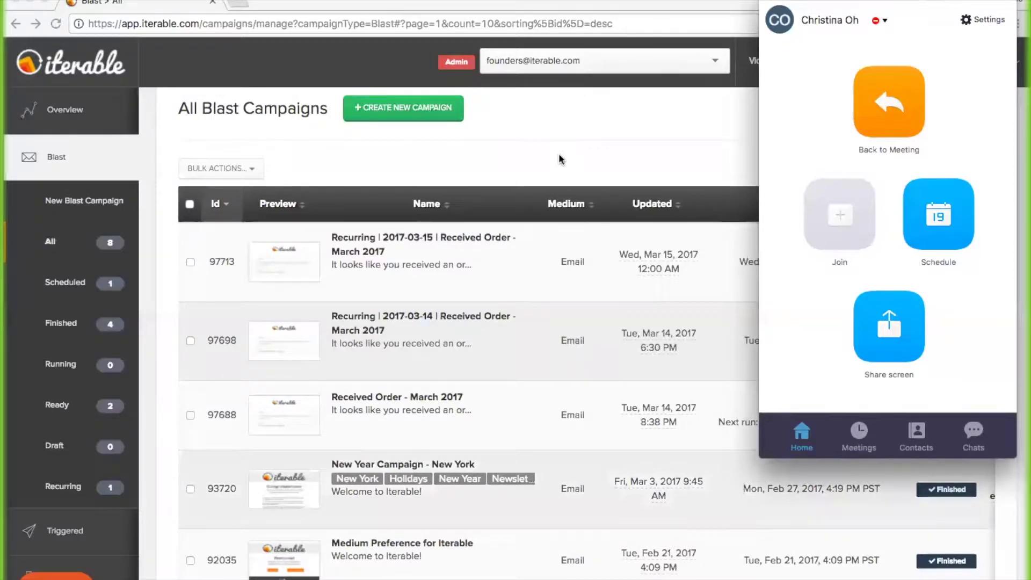
- Clone the "Received Order - March 2017" blast campaign
{"action": "left_click", "coordinate": [558, 155]}
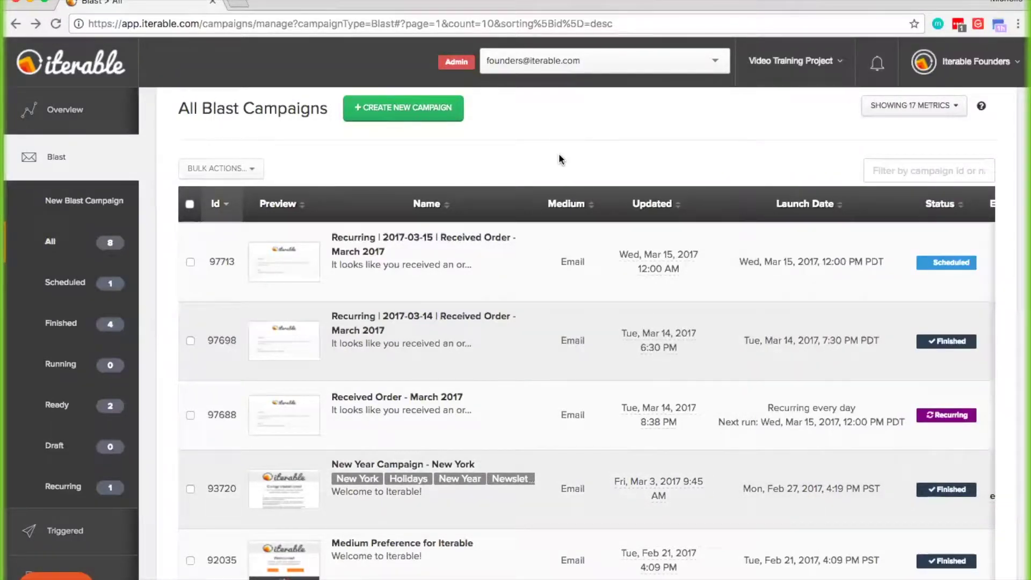
{"action": "scroll", "coordinate": [559, 158], "scroll_direction": "up", "scroll_amount": 1}
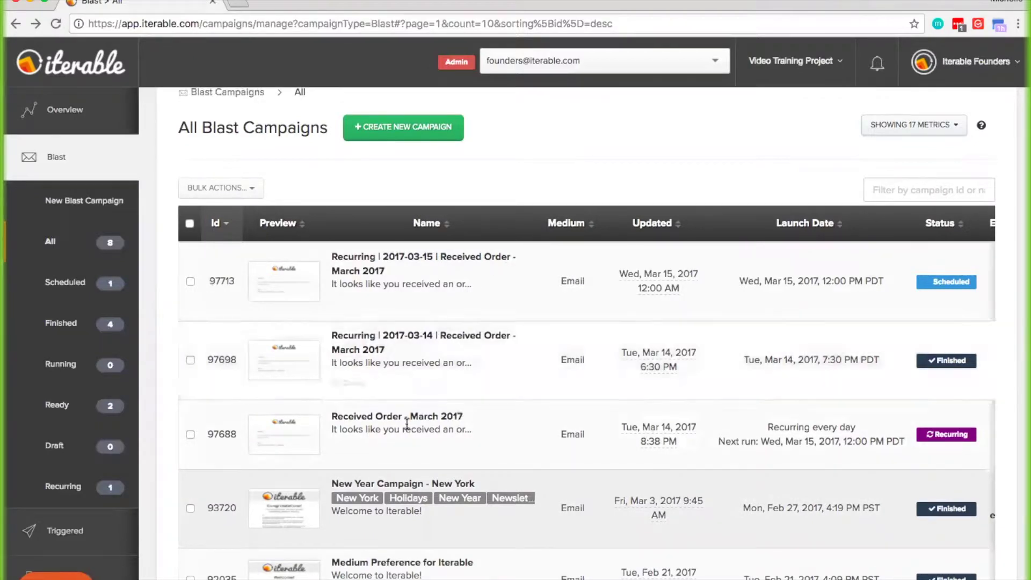
{"action": "left_click", "coordinate": [353, 449]}
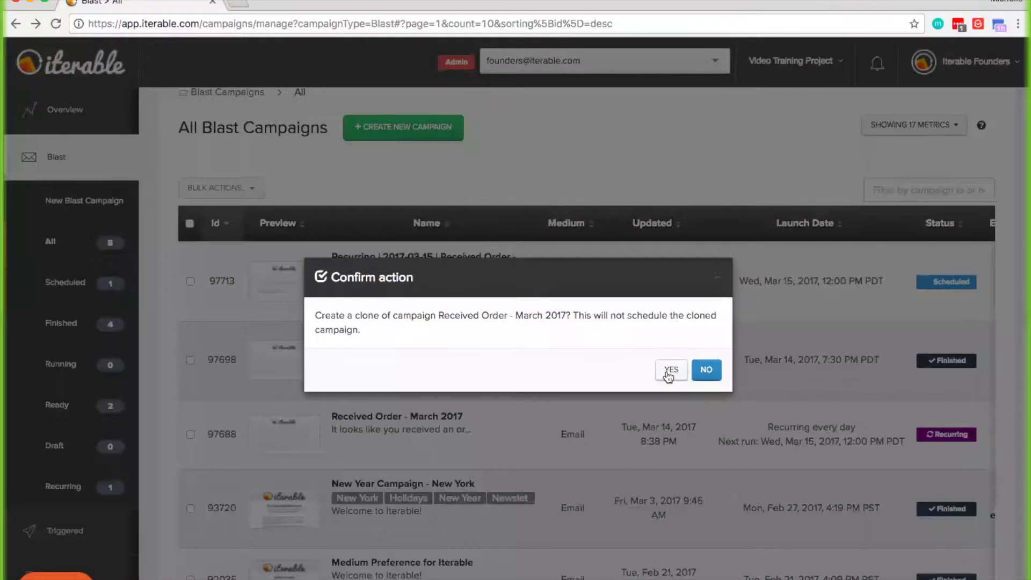
{"action": "left_click", "coordinate": [668, 370]}
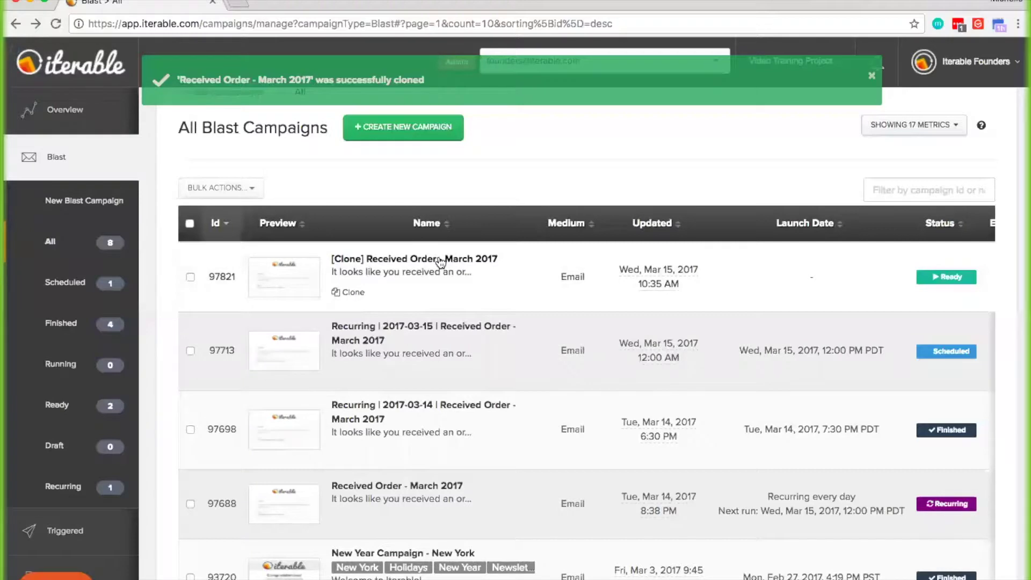
- Open the cloned campaign and examine its template settings, HTML email body and the save and experiment options
{"action": "left_click", "coordinate": [441, 261]}
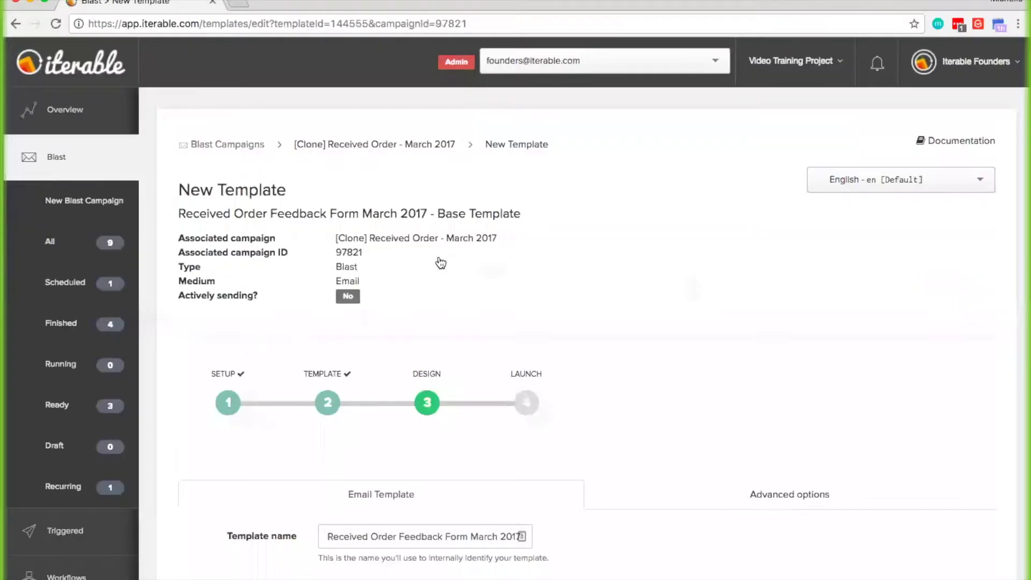
{"action": "scroll", "coordinate": [440, 262], "scroll_direction": "down", "scroll_amount": 10}
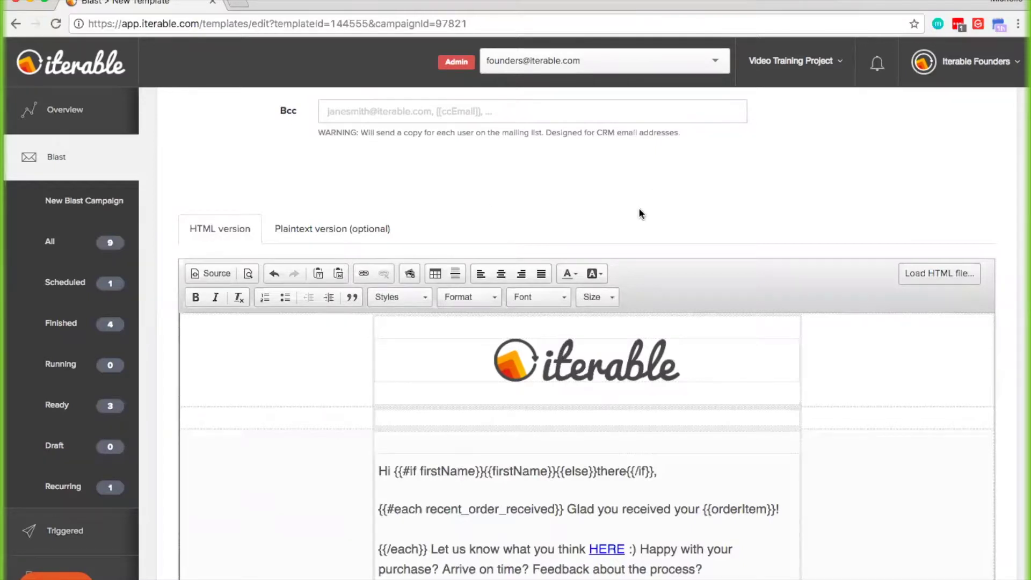
{"action": "scroll", "coordinate": [639, 207], "scroll_direction": "down", "scroll_amount": 3}
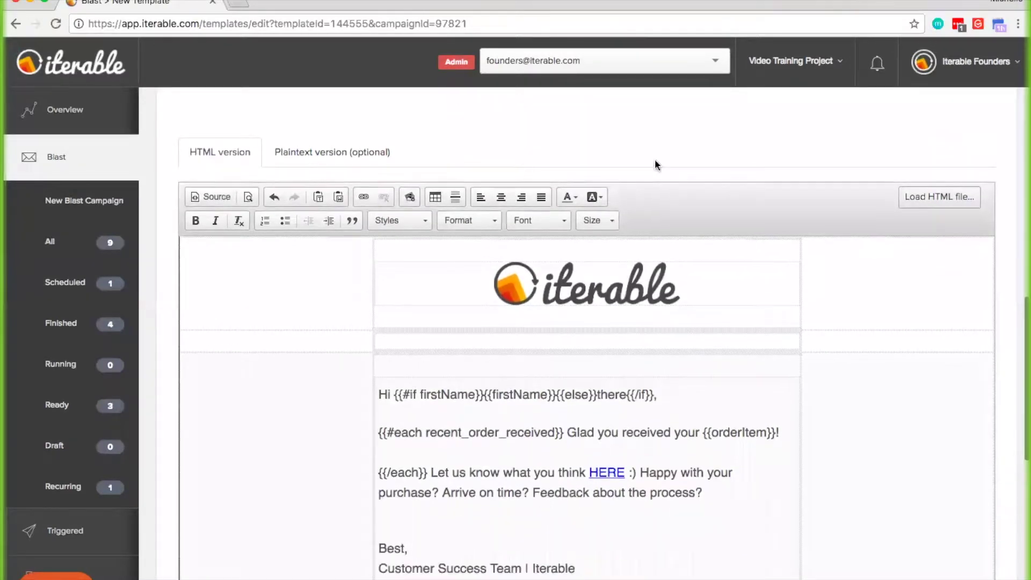
{"action": "scroll", "coordinate": [655, 164], "scroll_direction": "up", "scroll_amount": 3}
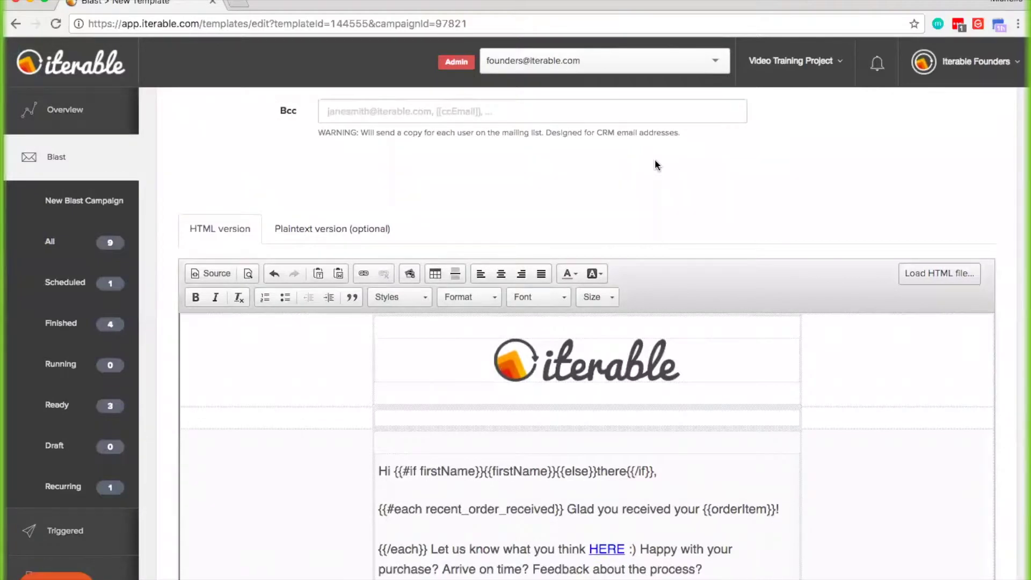
{"action": "scroll", "coordinate": [714, 186], "scroll_direction": "up", "scroll_amount": 2}
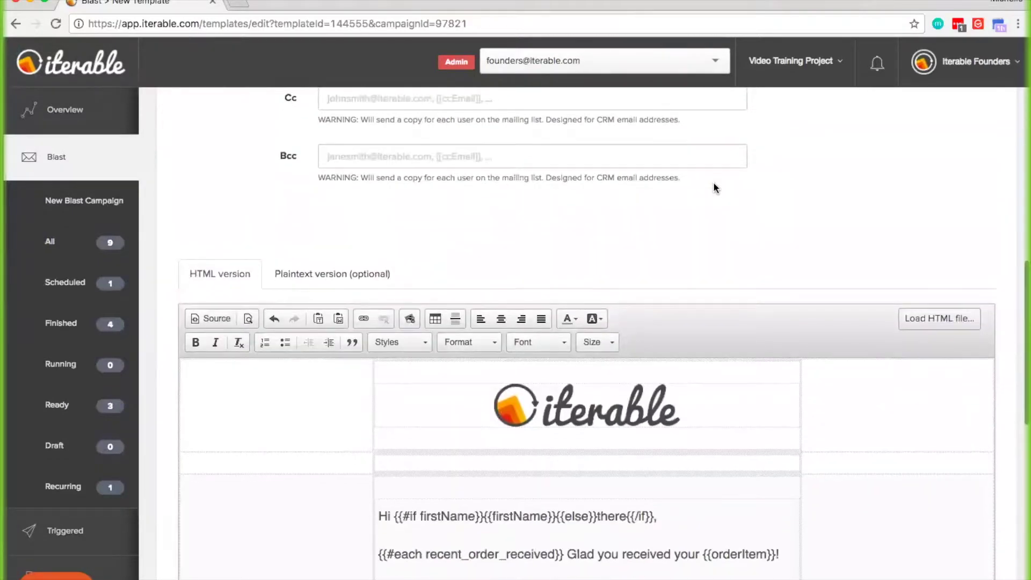
{"action": "scroll", "coordinate": [742, 244], "scroll_direction": "down", "scroll_amount": 2}
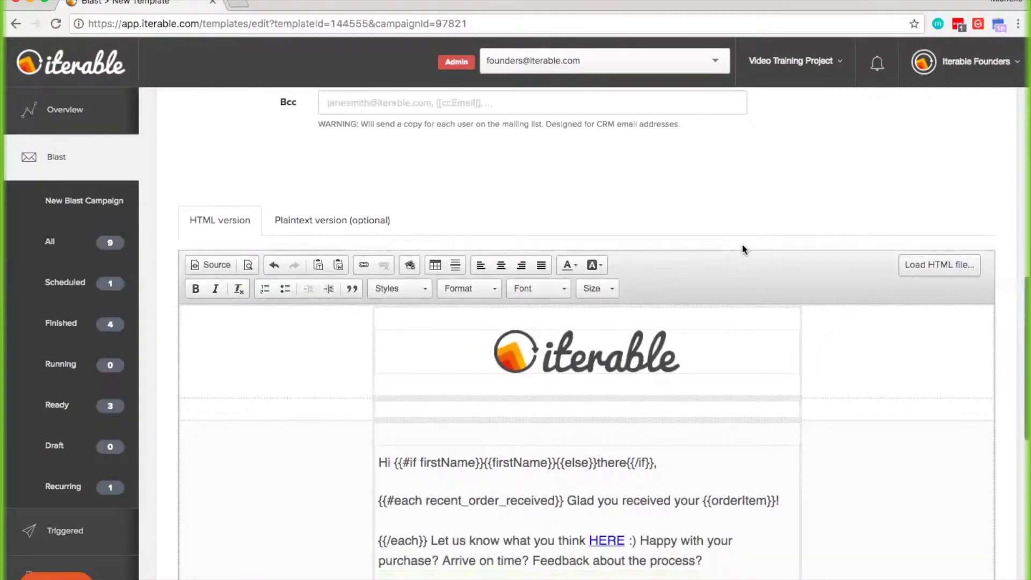
{"action": "scroll", "coordinate": [742, 244], "scroll_direction": "up", "scroll_amount": 15}
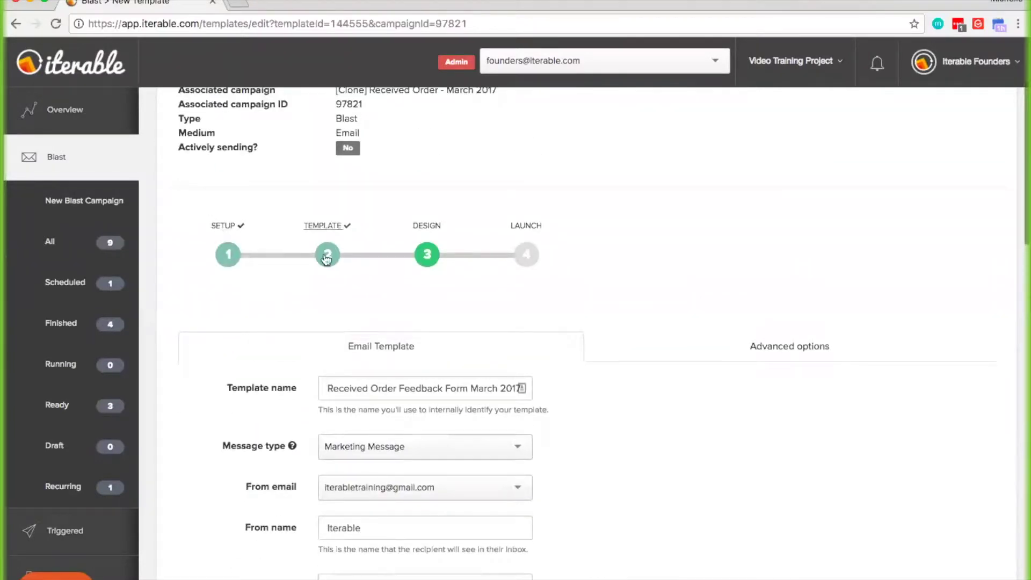
{"action": "scroll", "coordinate": [359, 355], "scroll_direction": "down", "scroll_amount": 12}
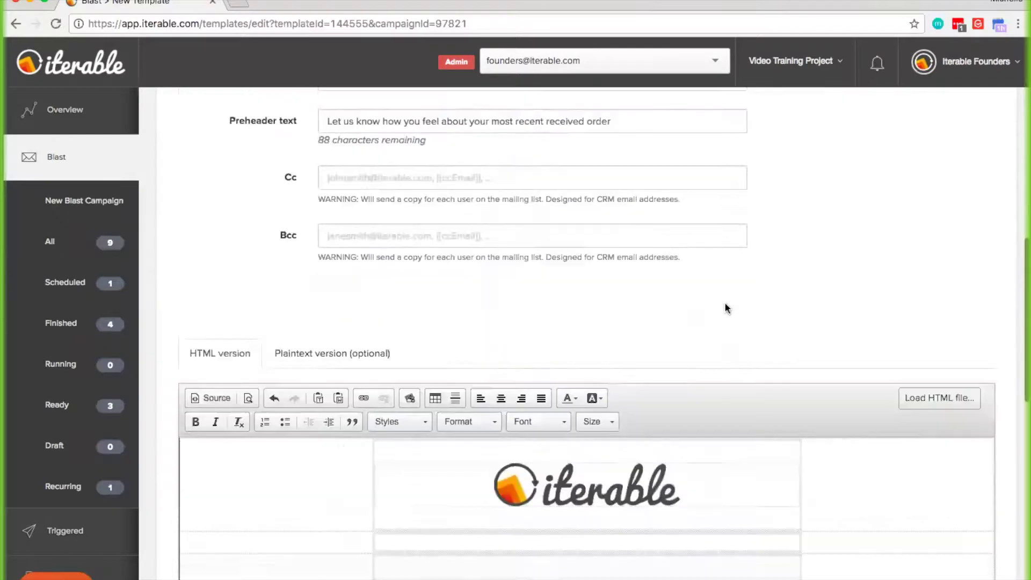
{"action": "scroll", "coordinate": [725, 308], "scroll_direction": "down", "scroll_amount": 5}
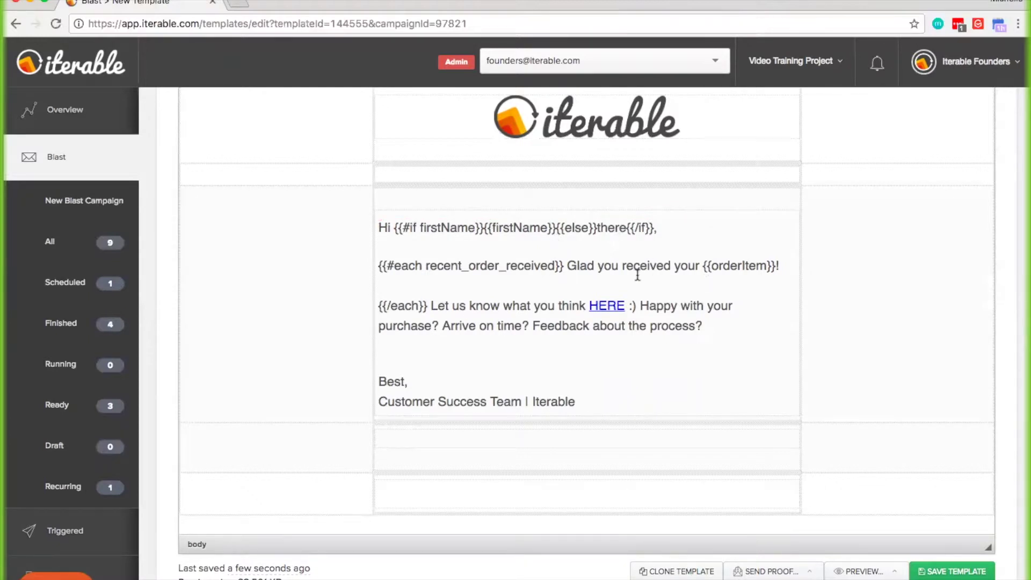
{"action": "scroll", "coordinate": [886, 409], "scroll_direction": "down", "scroll_amount": 2}
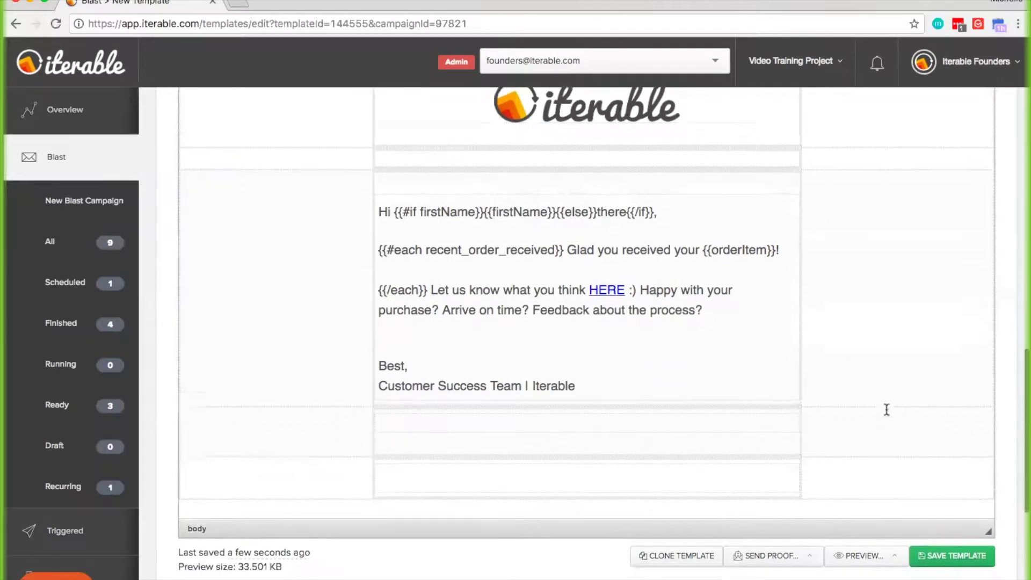
{"action": "scroll", "coordinate": [886, 410], "scroll_direction": "down", "scroll_amount": 2}
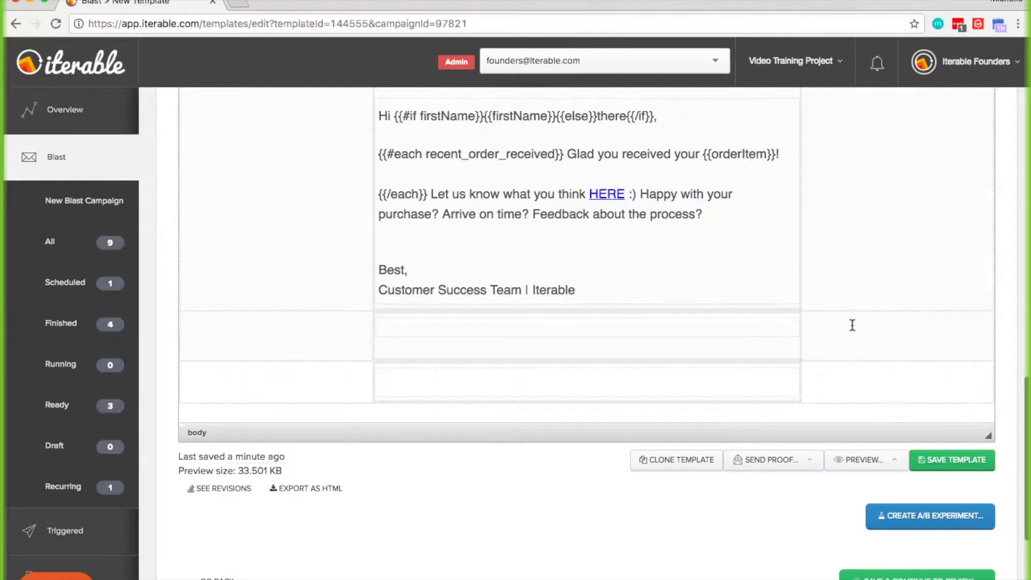
{"action": "scroll", "coordinate": [852, 325], "scroll_direction": "down", "scroll_amount": 1}
{"action": "scroll", "coordinate": [852, 327], "scroll_direction": "down", "scroll_amount": 1}
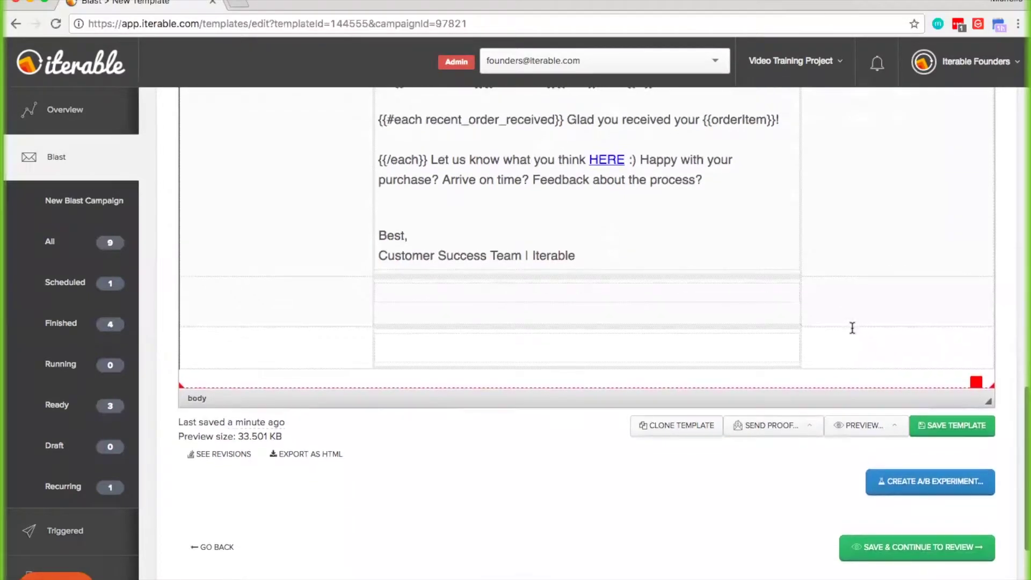
{"action": "scroll", "coordinate": [852, 328], "scroll_direction": "down", "scroll_amount": 2}
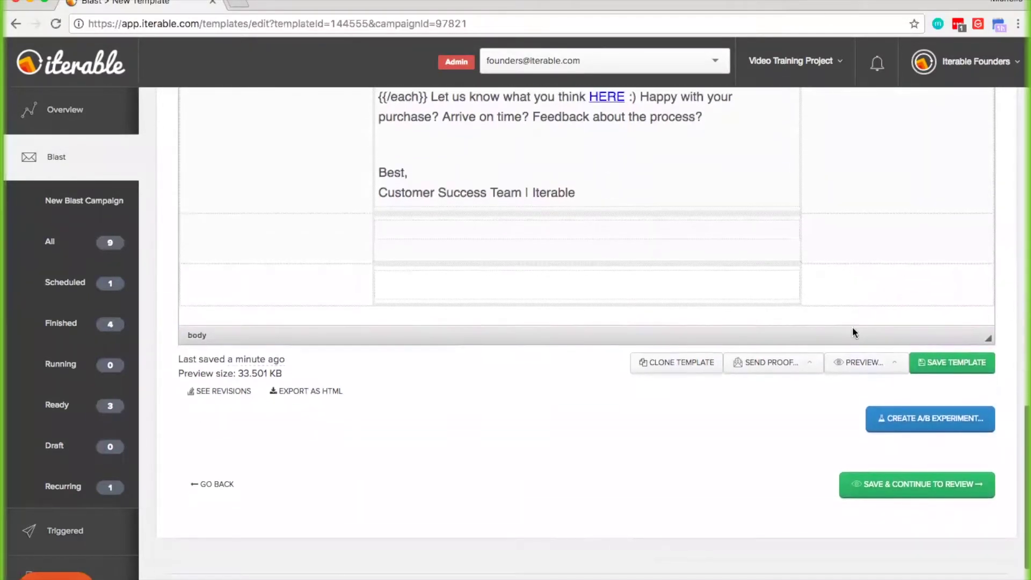
- Save the cloned campaign's template, continue to the review stage and go over the campaign details and email preview
{"action": "left_click", "coordinate": [926, 487]}
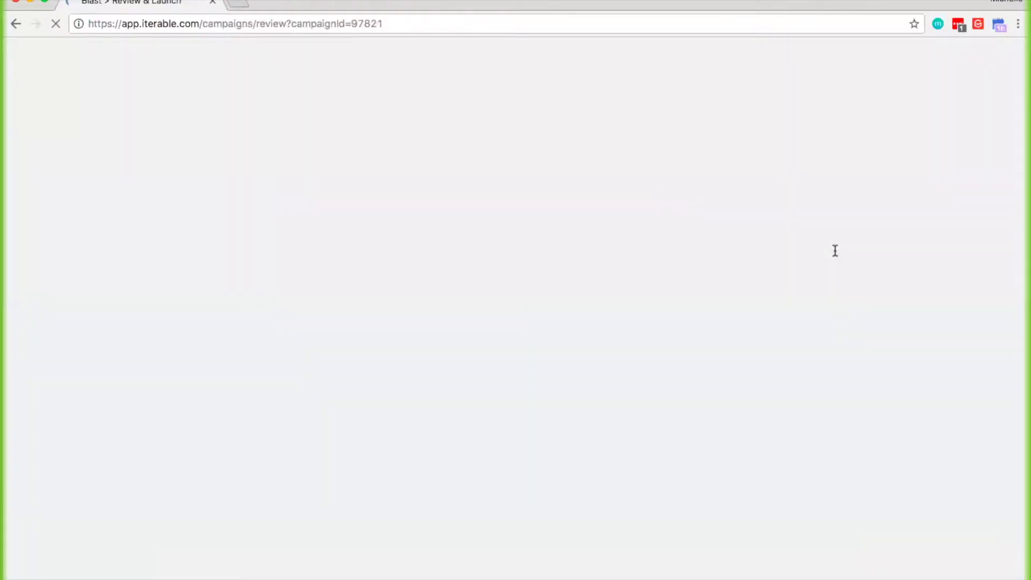
{"action": "scroll", "coordinate": [766, 296], "scroll_direction": "down", "scroll_amount": 2}
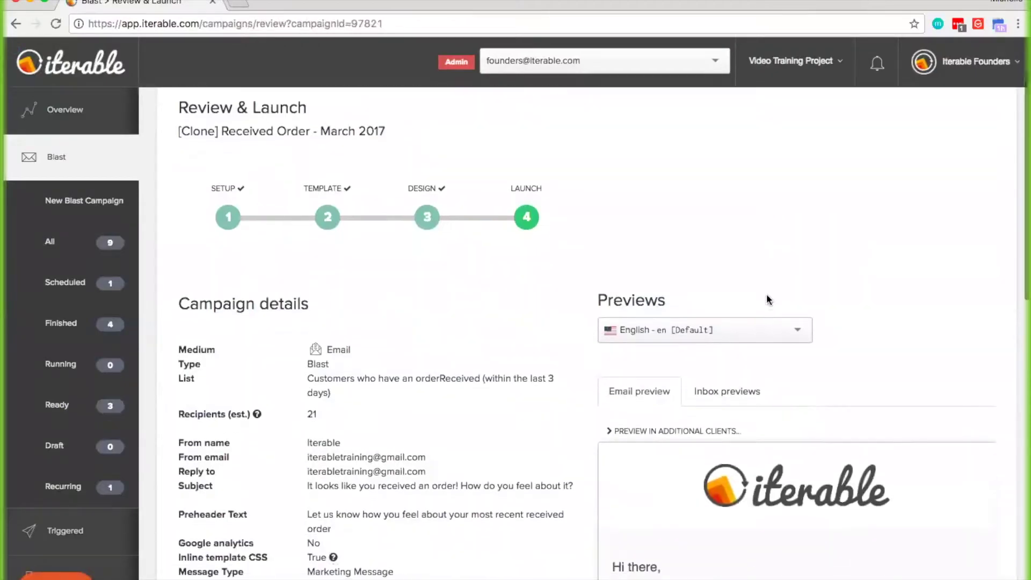
{"action": "scroll", "coordinate": [766, 299], "scroll_direction": "down", "scroll_amount": 6}
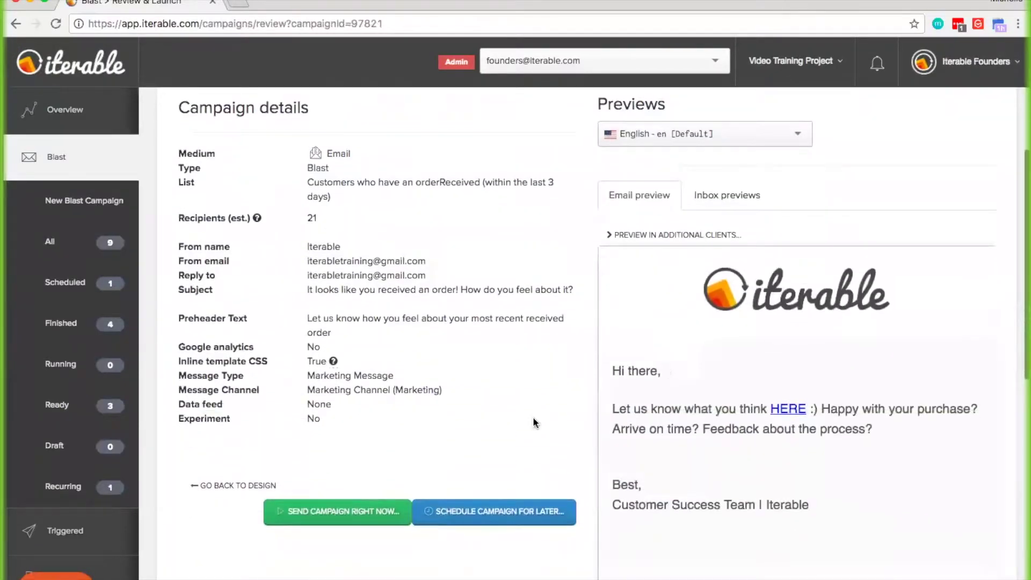
- Try a recurring schedule for the cloned campaign that re-runs every 3 days
{"action": "left_click", "coordinate": [479, 523]}
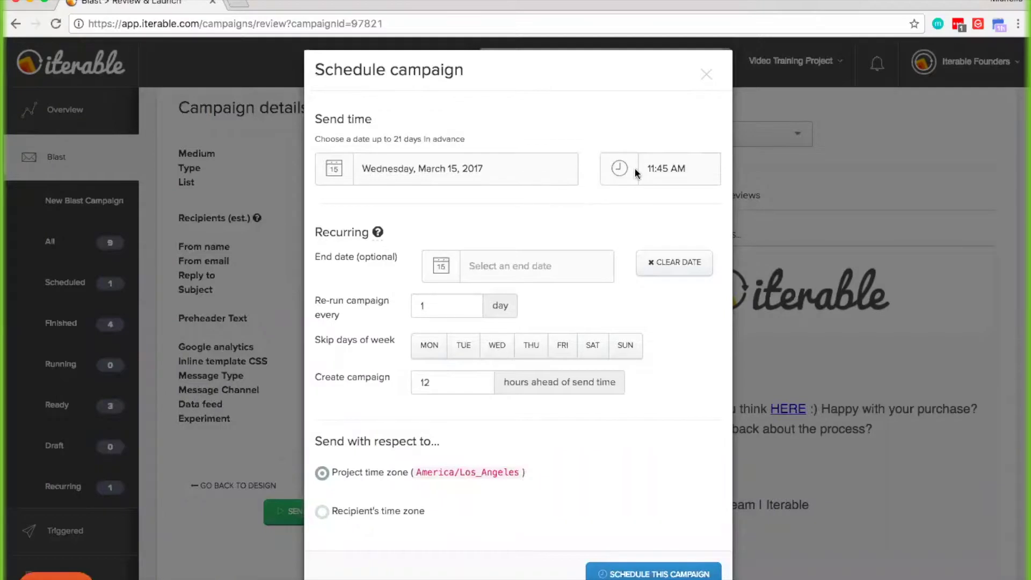
{"action": "left_click", "coordinate": [656, 177]}
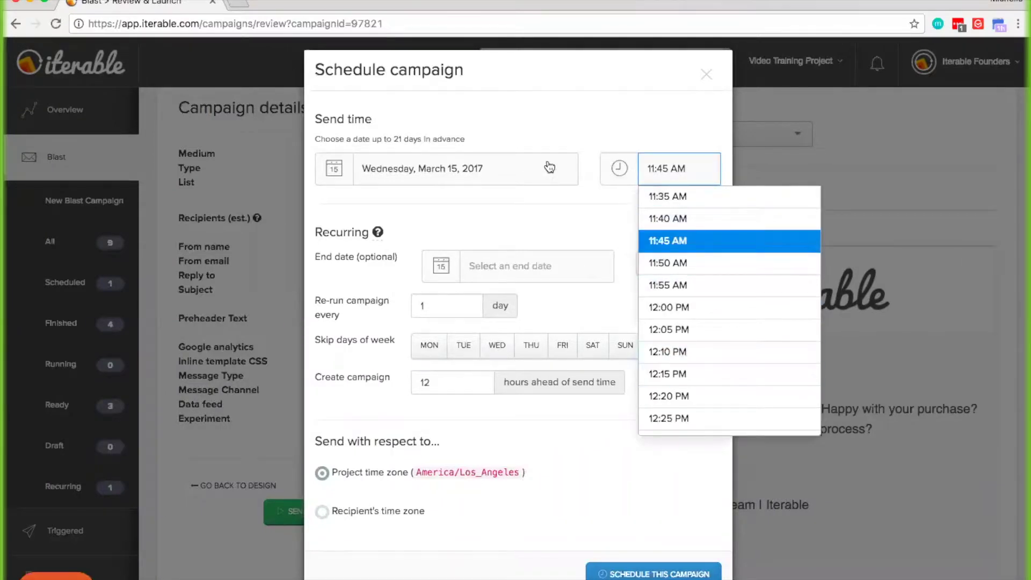
{"action": "left_click", "coordinate": [501, 223]}
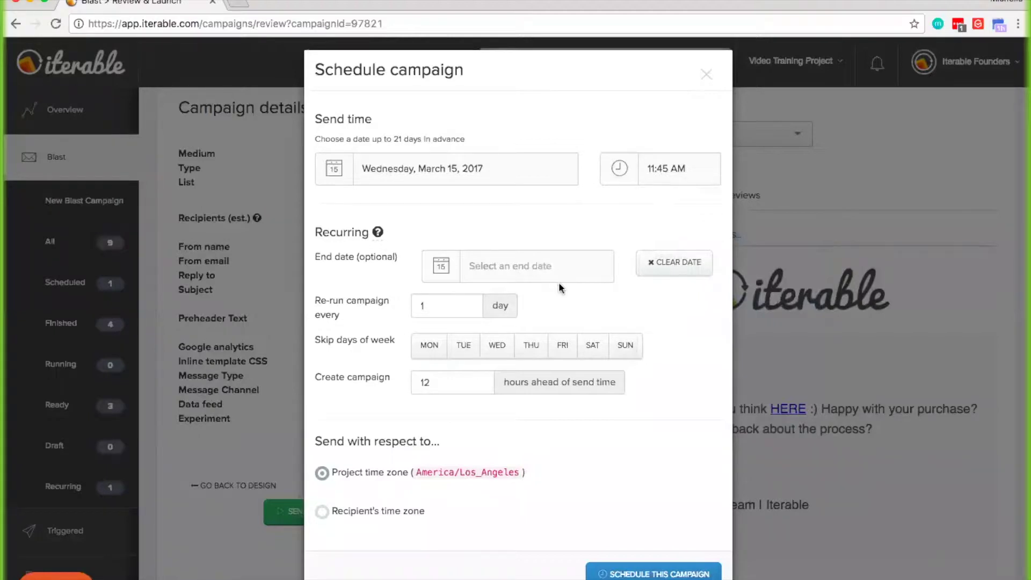
{"action": "double_click", "coordinate": [465, 303]}
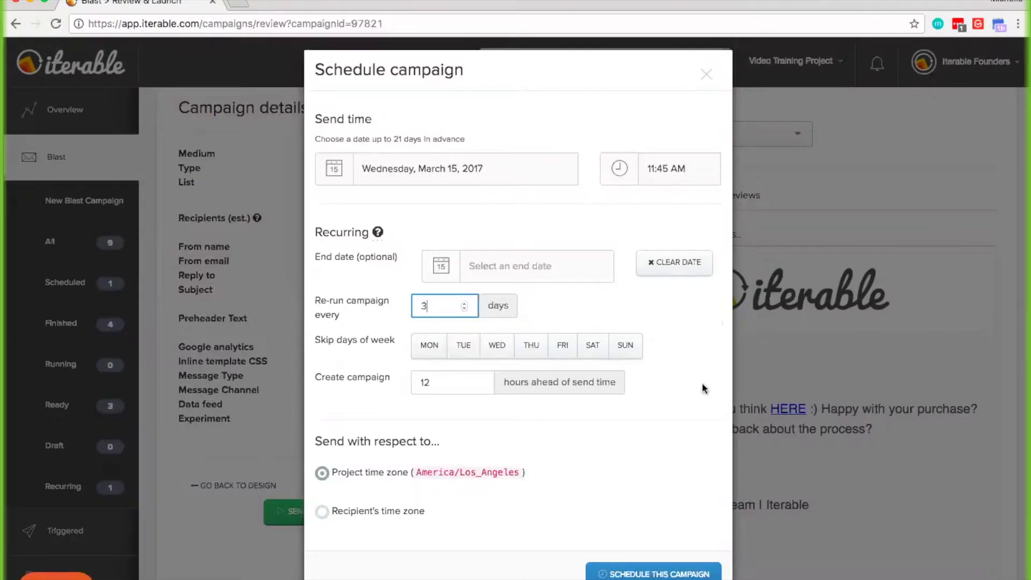
{"action": "left_click", "coordinate": [706, 74]}
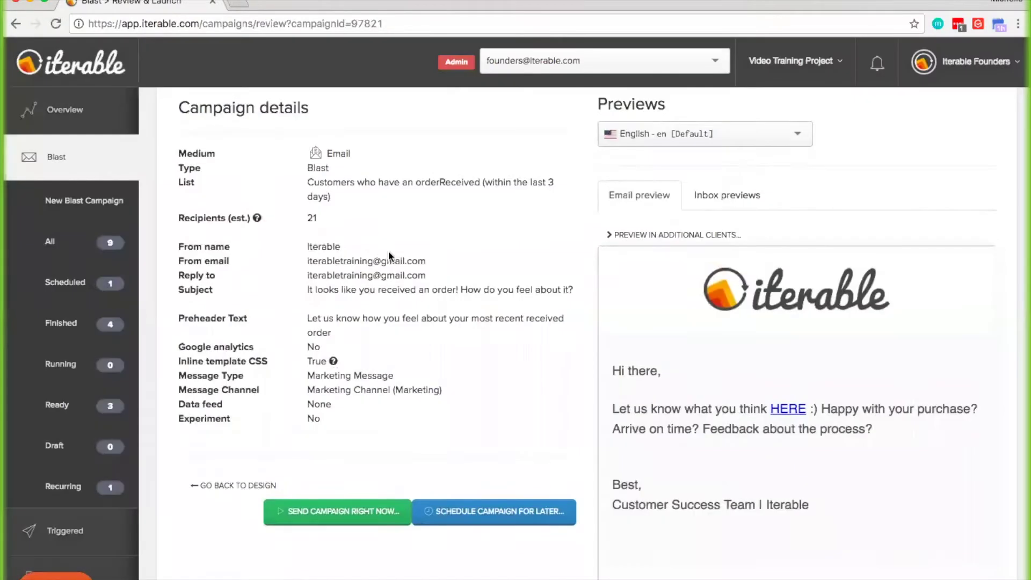
- Open the dynamic user list "Customers who have an orderReceived (within the last 3 days)"
{"action": "scroll", "coordinate": [389, 252], "scroll_direction": "up", "scroll_amount": 2}
{"action": "scroll", "coordinate": [388, 251], "scroll_direction": "down", "scroll_amount": 1}
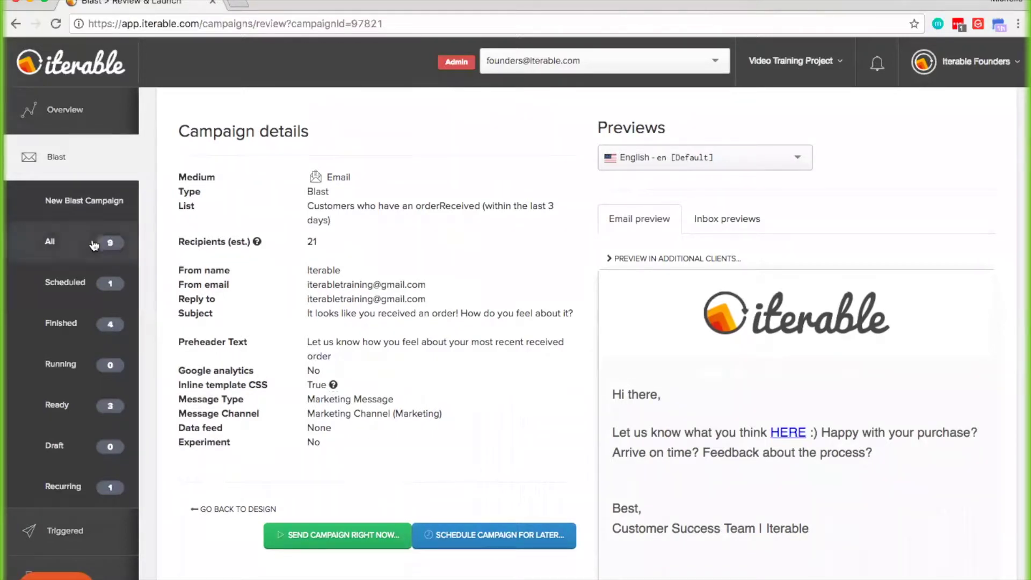
{"action": "scroll", "coordinate": [82, 394], "scroll_direction": "down", "scroll_amount": 3}
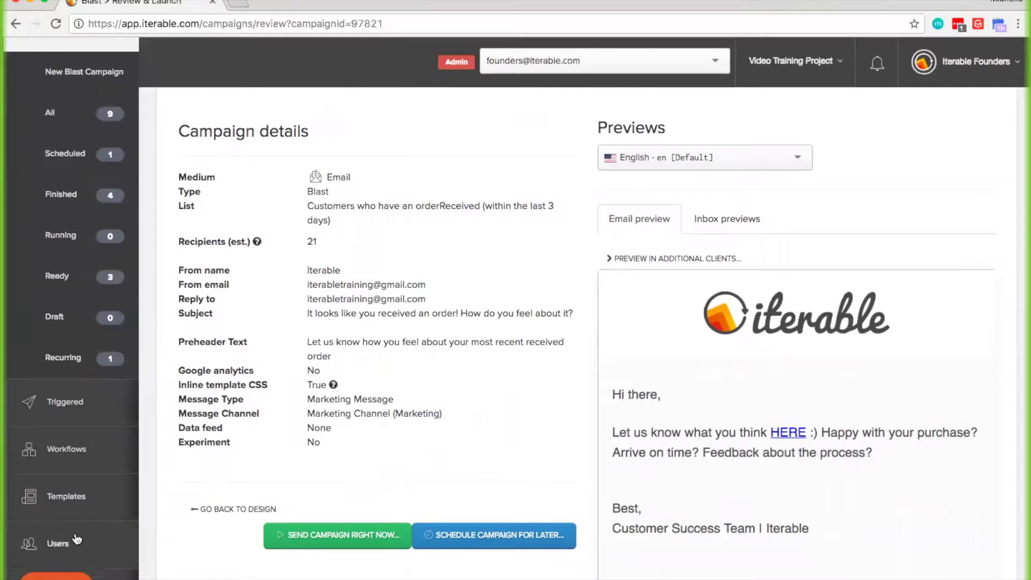
{"action": "scroll", "coordinate": [78, 512], "scroll_direction": "down", "scroll_amount": 2}
{"action": "scroll", "coordinate": [78, 511], "scroll_direction": "down", "scroll_amount": 1}
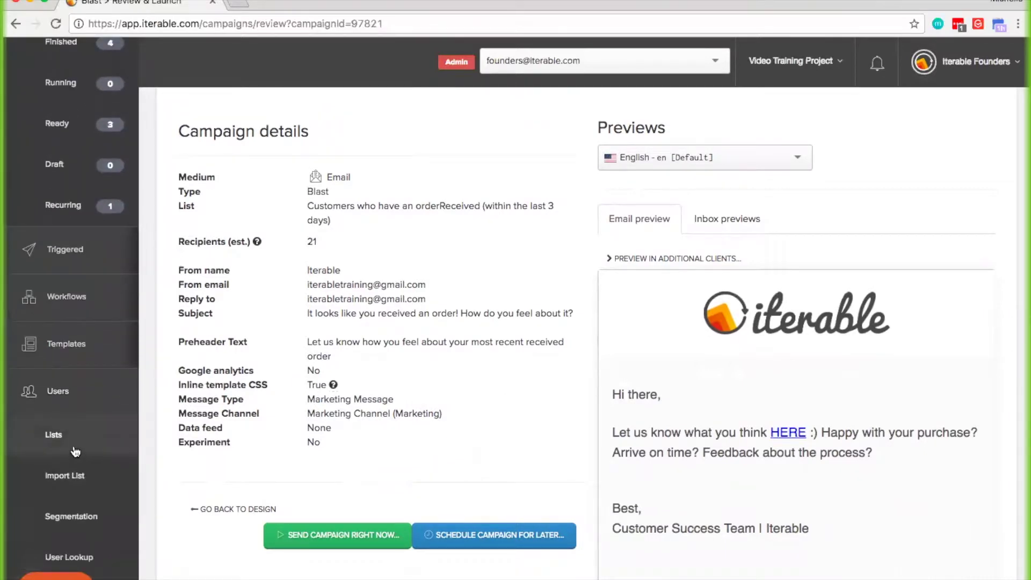
{"action": "left_click", "coordinate": [76, 452]}
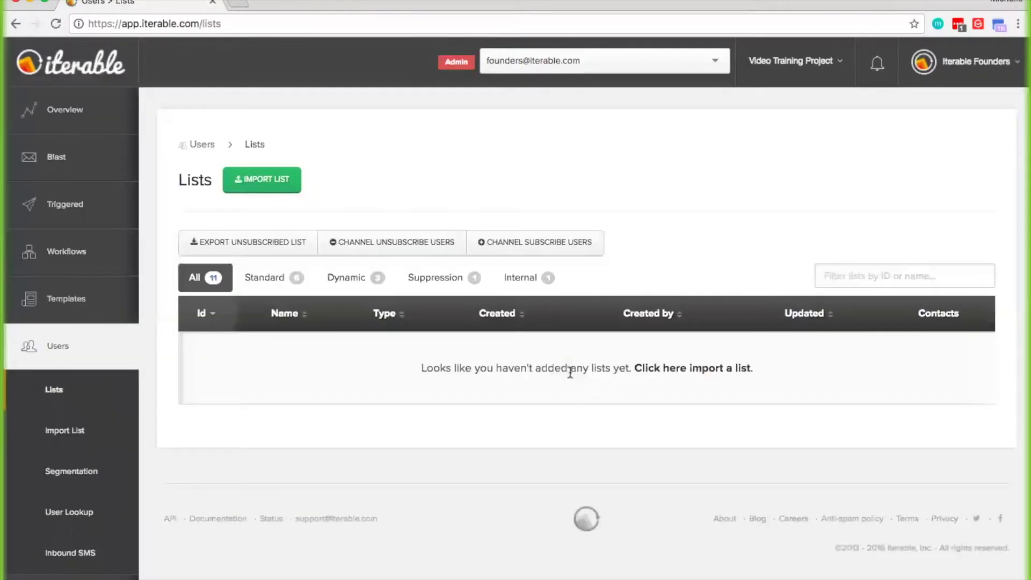
{"action": "scroll", "coordinate": [760, 214], "scroll_direction": "down", "scroll_amount": 2}
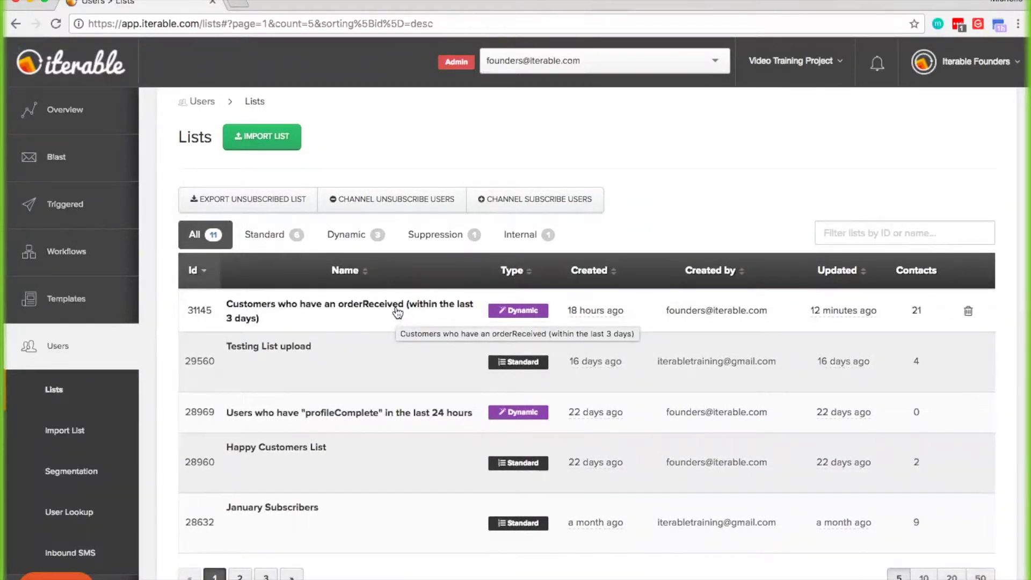
{"action": "left_click", "coordinate": [398, 313]}
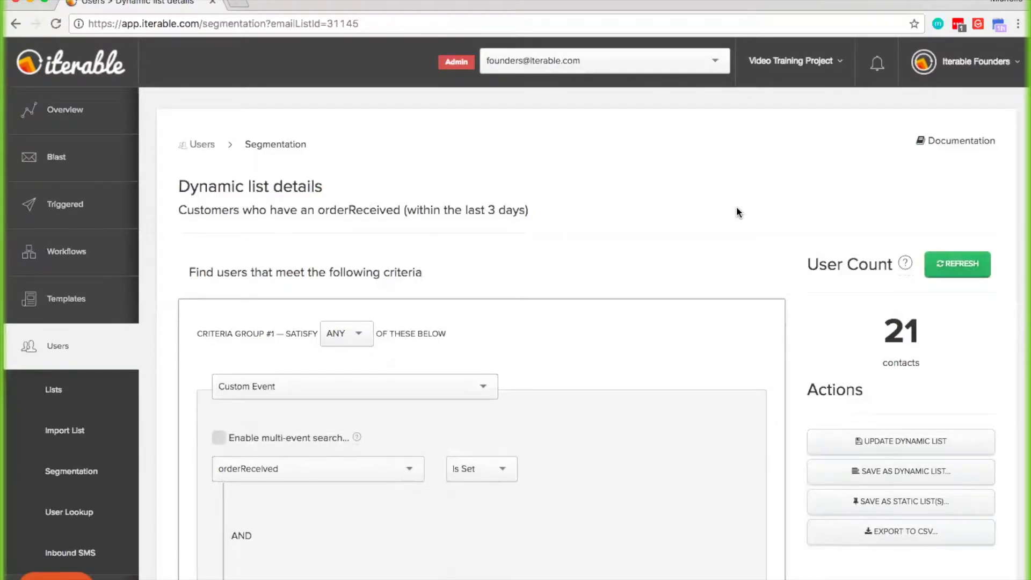
- Remove the Custom Event criterion from criteria group #1 of the dynamic list
{"action": "scroll", "coordinate": [736, 211], "scroll_direction": "down", "scroll_amount": 5}
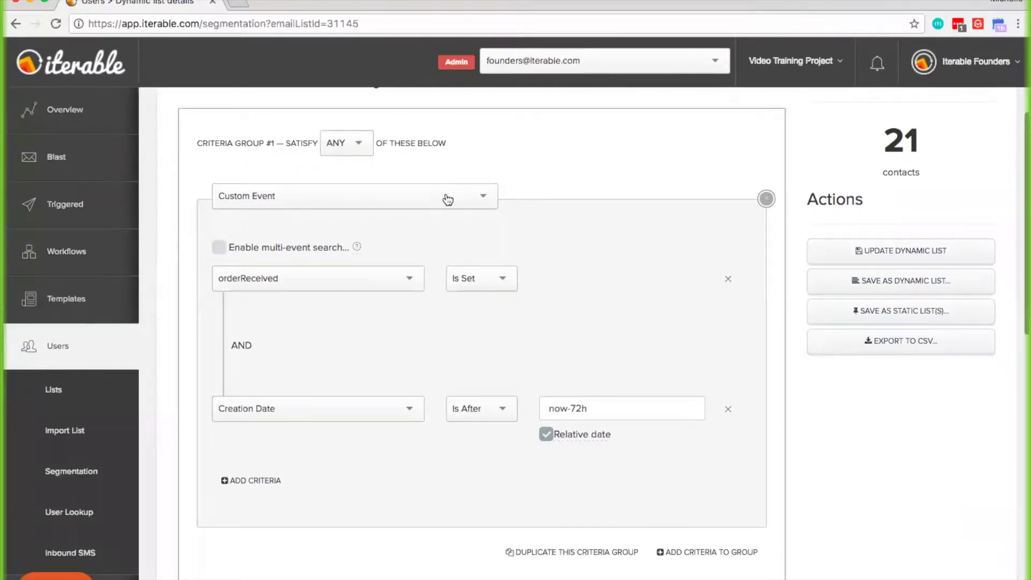
{"action": "left_click", "coordinate": [764, 199]}
{"action": "left_click", "coordinate": [713, 174]}
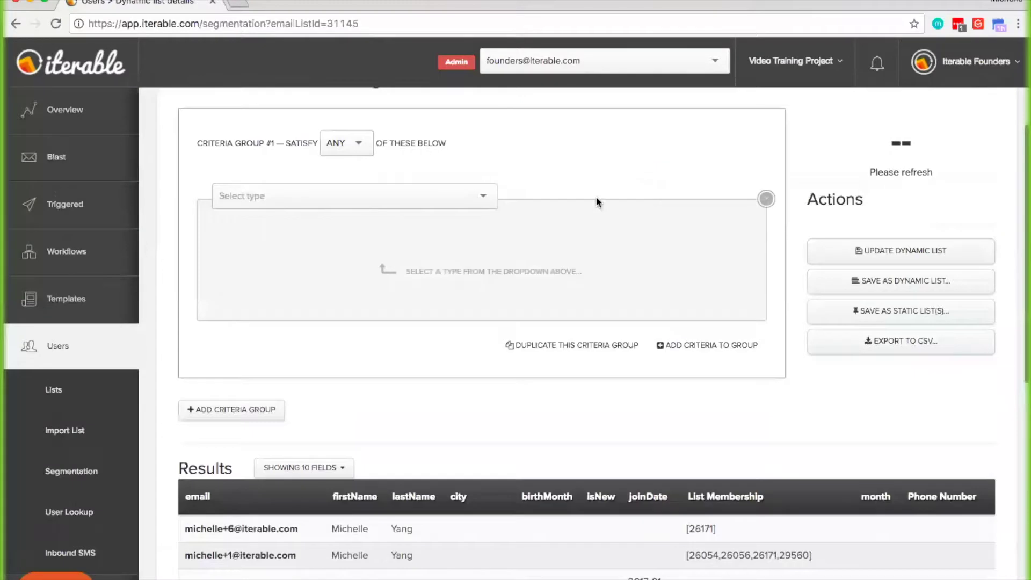
- Add a Custom Event criterion to criteria group #1 that requires the orderReceived field with the comparator Is Set
{"action": "scroll", "coordinate": [594, 195], "scroll_direction": "up", "scroll_amount": 3}
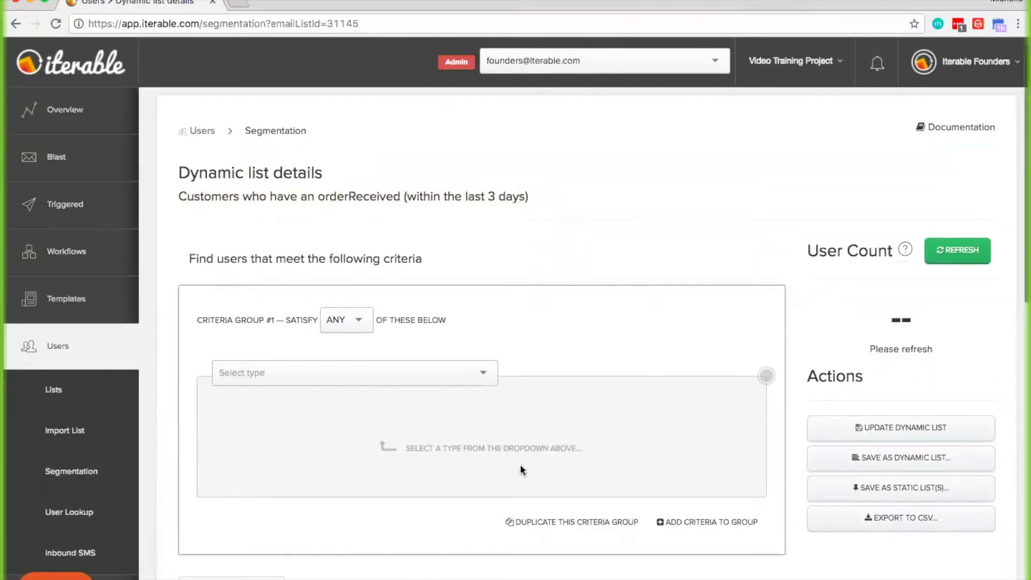
{"action": "left_click", "coordinate": [470, 373]}
{"action": "type", "text": "custom"}
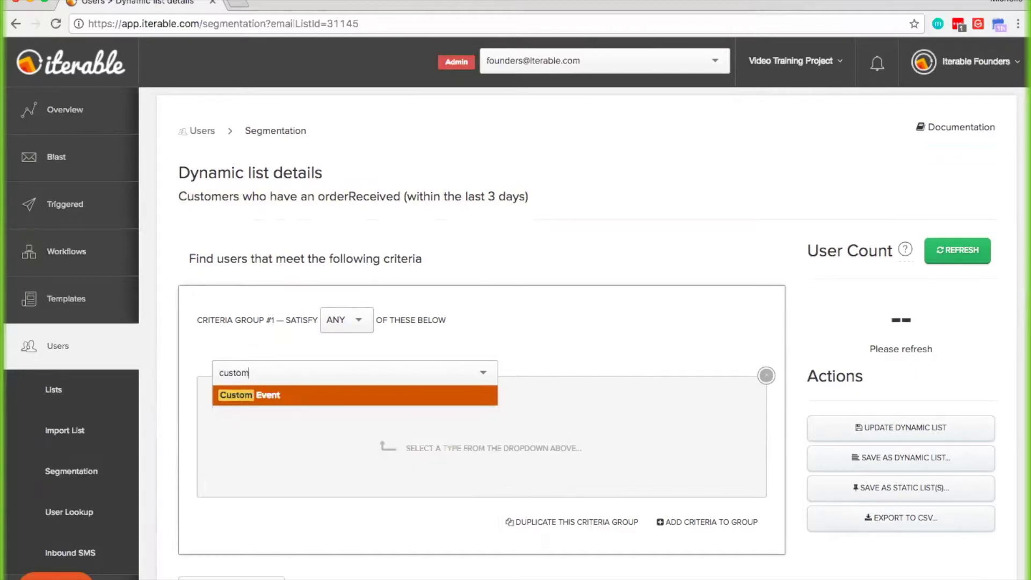
{"action": "key", "text": "Return"}
{"action": "left_click", "coordinate": [407, 456]}
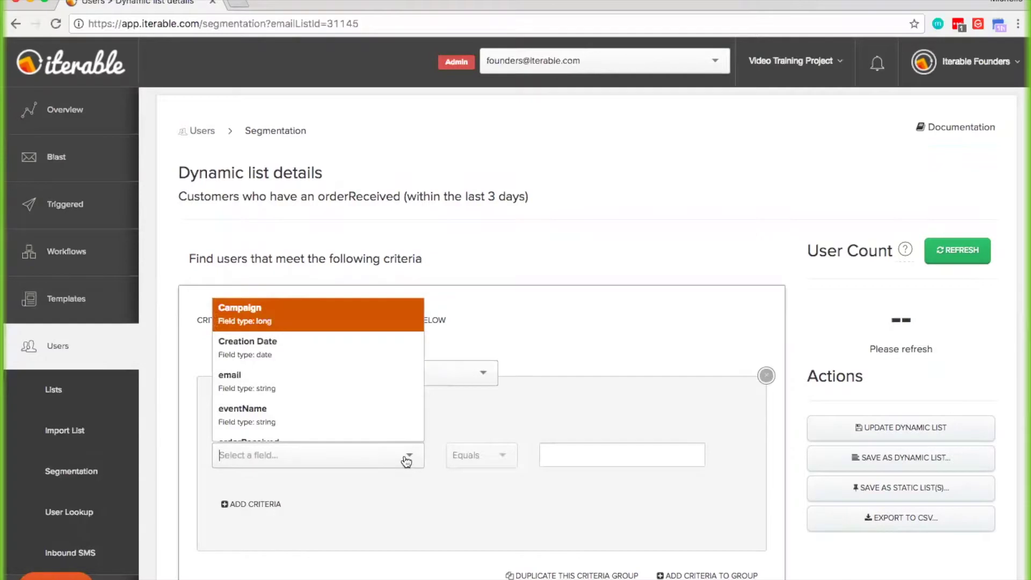
{"action": "type", "text": "order"}
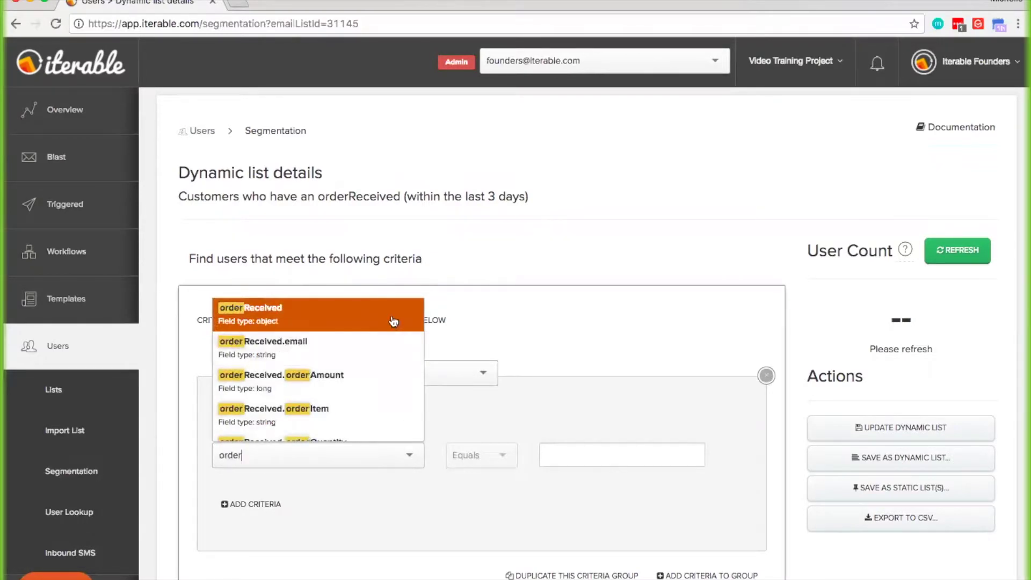
{"action": "left_click", "coordinate": [393, 321]}
{"action": "left_click", "coordinate": [508, 455]}
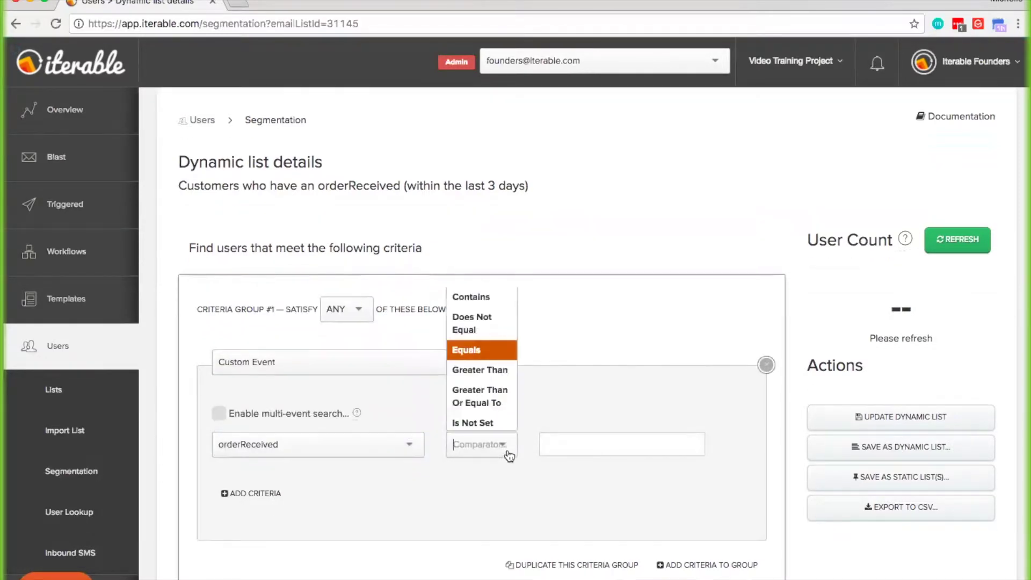
{"action": "scroll", "coordinate": [483, 363], "scroll_direction": "down", "scroll_amount": 3}
{"action": "left_click", "coordinate": [479, 352]}
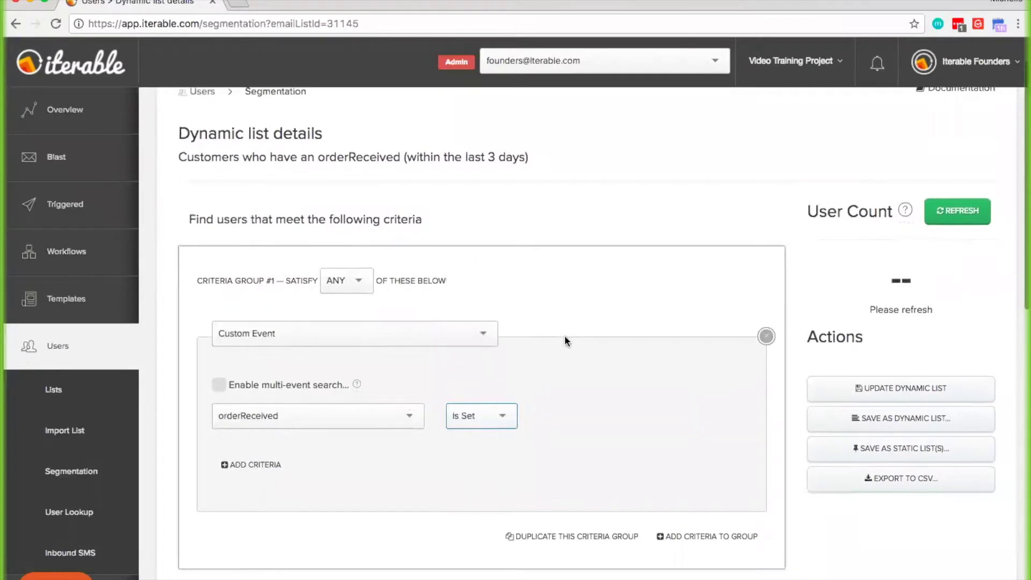
- Add a second condition to the Custom Event criterion using the Creation Date field with the comparator Is After
{"action": "scroll", "coordinate": [565, 335], "scroll_direction": "down", "scroll_amount": 2}
{"action": "left_click", "coordinate": [252, 418]}
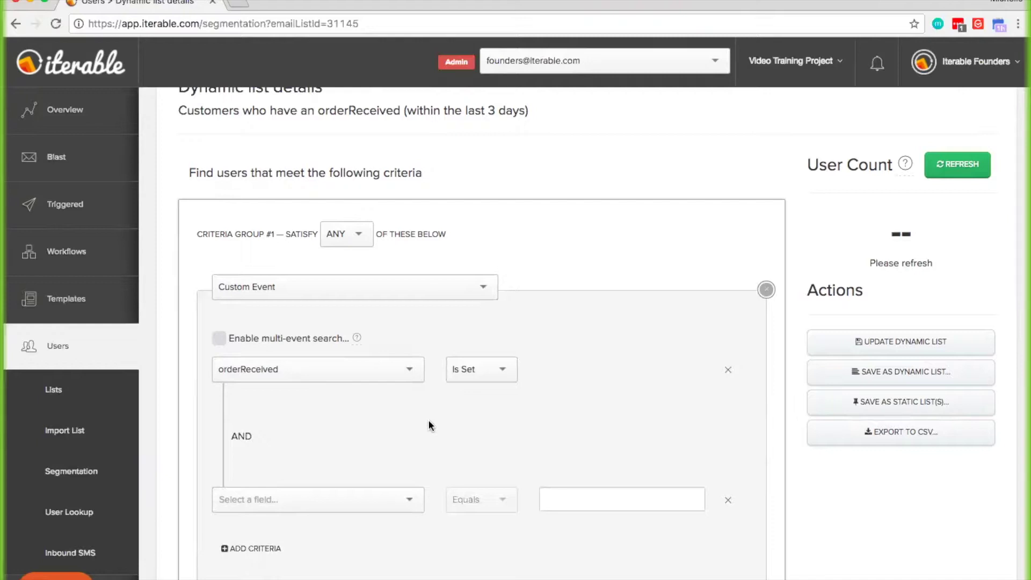
{"action": "left_click", "coordinate": [399, 500]}
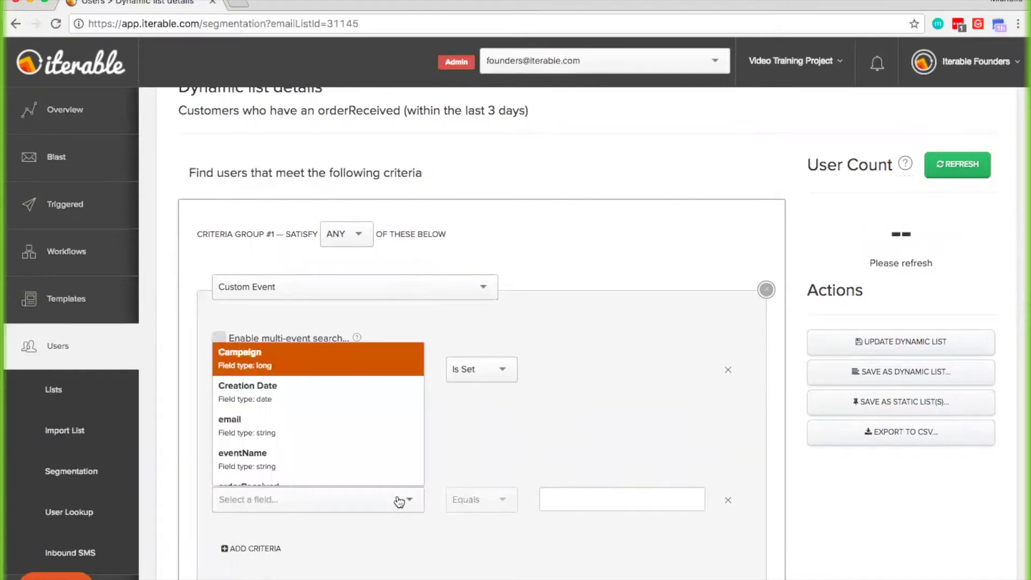
{"action": "left_click", "coordinate": [348, 395]}
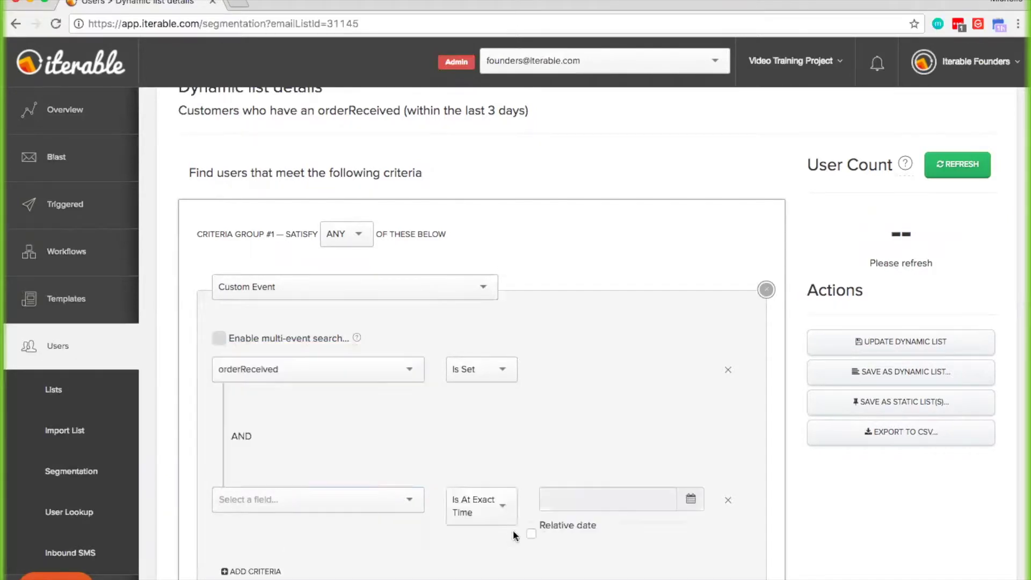
{"action": "left_click", "coordinate": [492, 504]}
{"action": "left_click", "coordinate": [472, 417]}
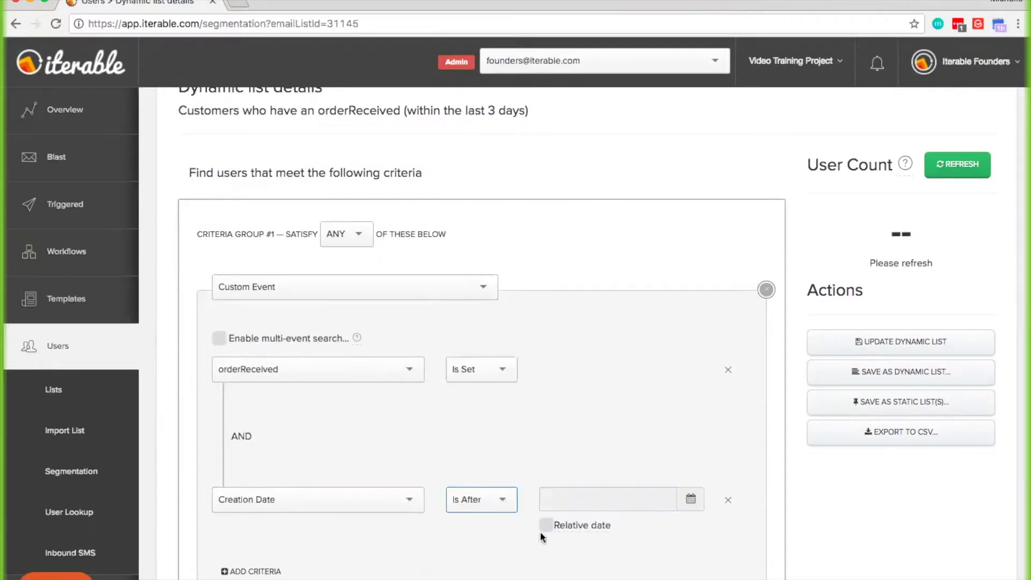
- Make the Creation Date condition use a relative date and set it to now-3d
{"action": "left_click", "coordinate": [547, 525]}
{"action": "left_click", "coordinate": [591, 499]}
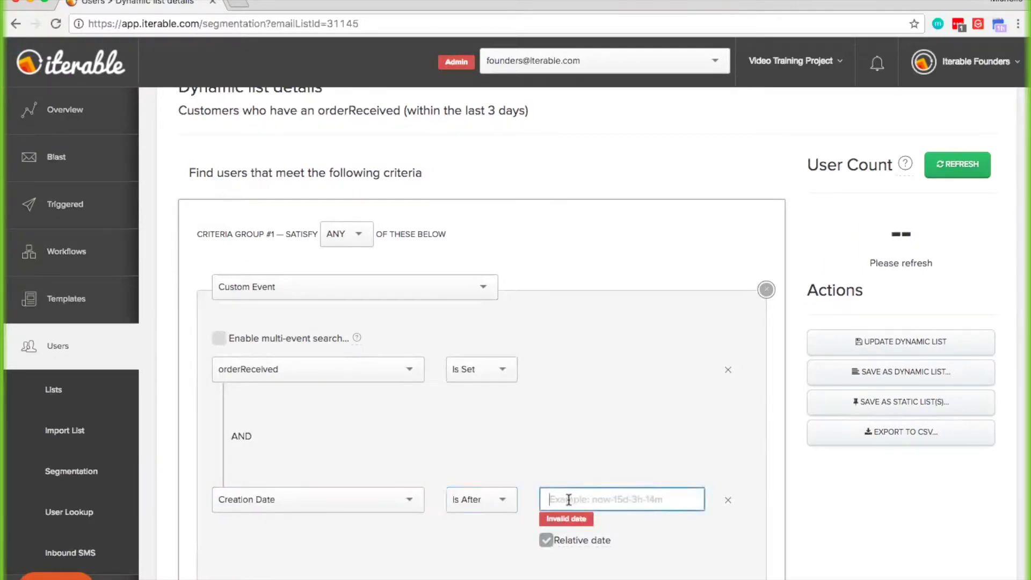
{"action": "type", "text": "now-72h"}
{"action": "key", "text": "BackSpace"}
{"action": "key", "text": "BackSpace"}
{"action": "key", "text": "BackSpace"}
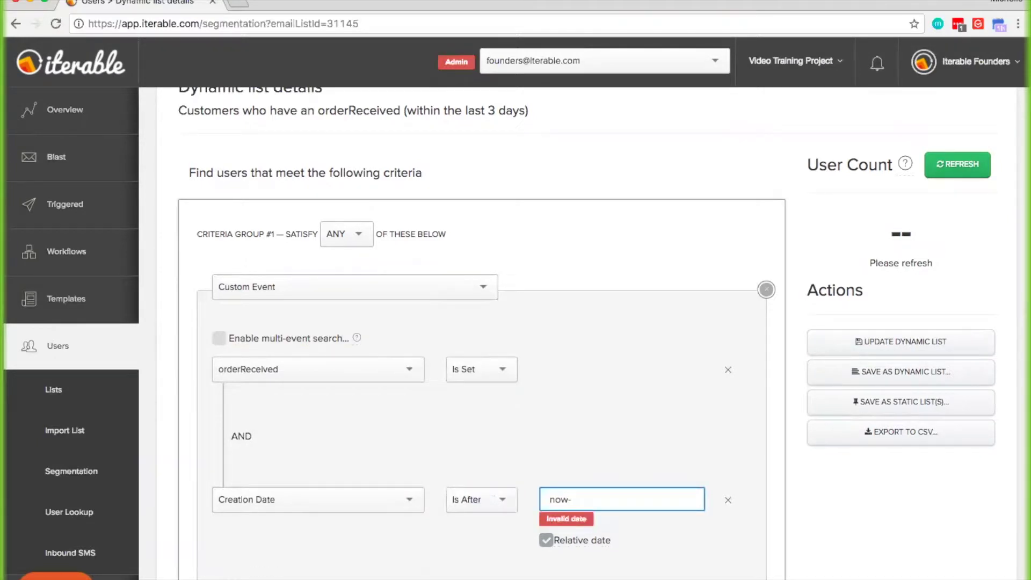
{"action": "type", "text": "3d"}
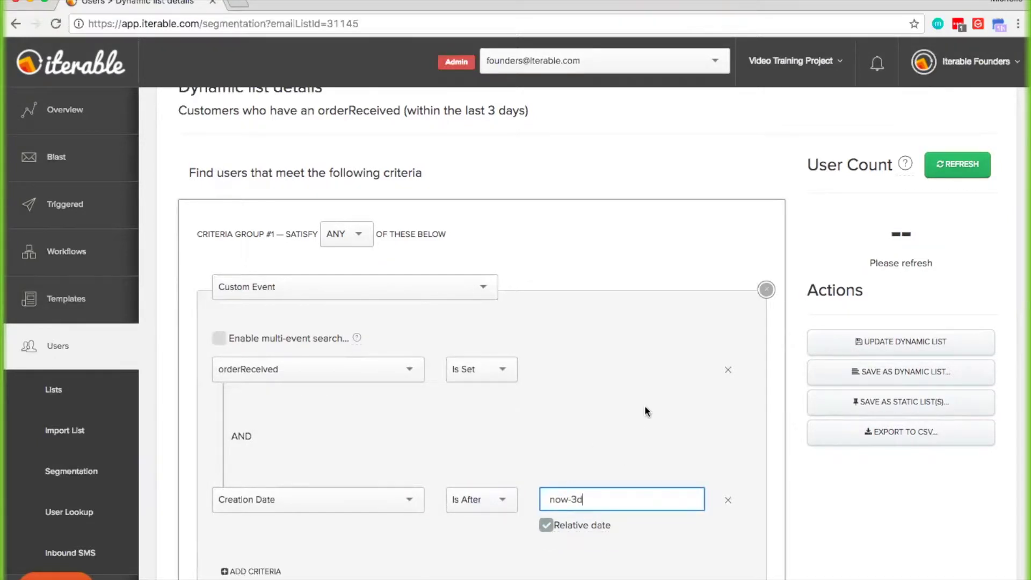
- Refresh the user count for the list's criteria and review the matching contacts count
{"action": "left_click", "coordinate": [955, 164]}
{"action": "scroll", "coordinate": [704, 198], "scroll_direction": "down", "scroll_amount": 1}
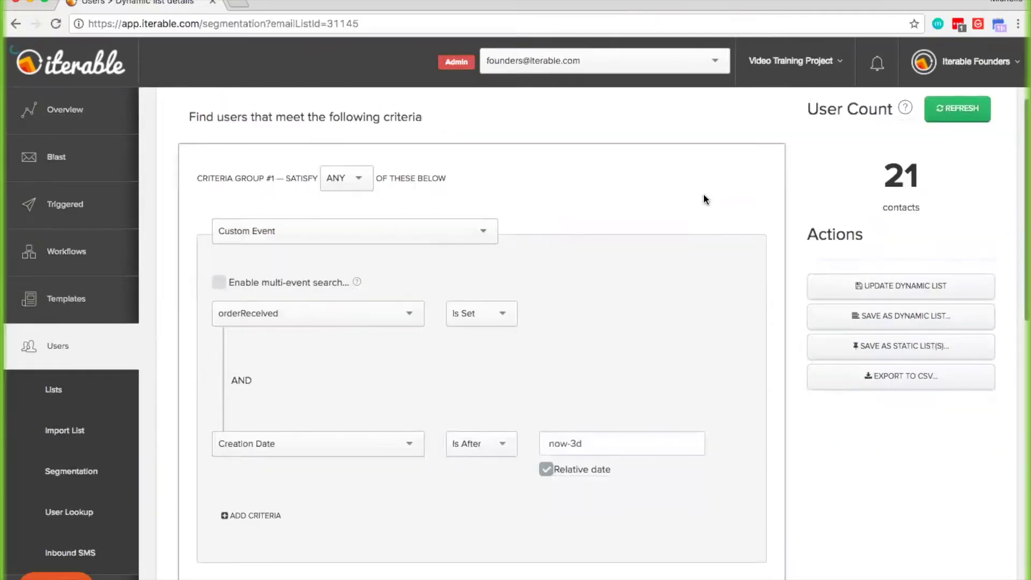
{"action": "scroll", "coordinate": [704, 198], "scroll_direction": "down", "scroll_amount": 2}
{"action": "scroll", "coordinate": [704, 198], "scroll_direction": "up", "scroll_amount": 3}
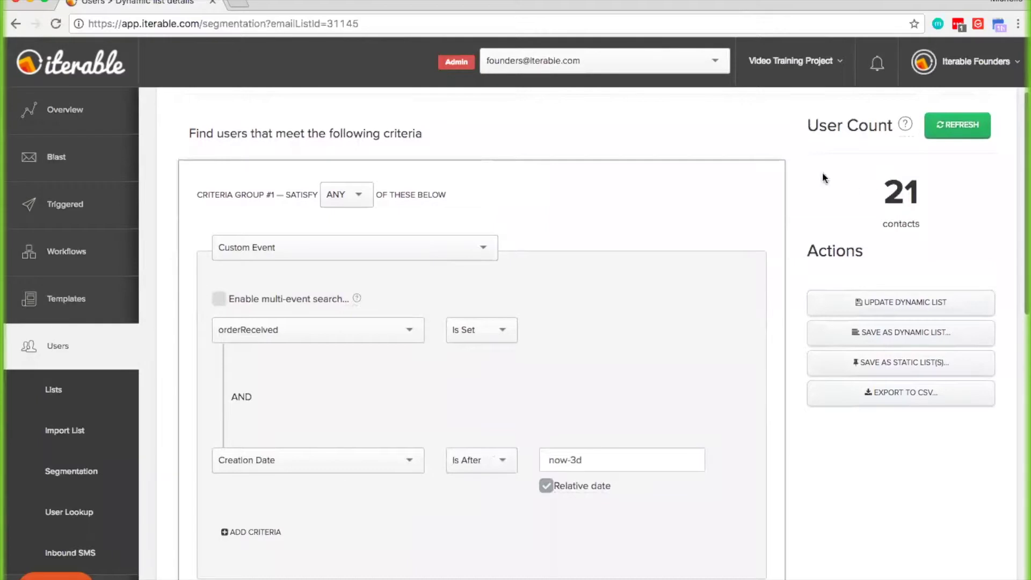
{"action": "scroll", "coordinate": [754, 142], "scroll_direction": "down", "scroll_amount": 1}
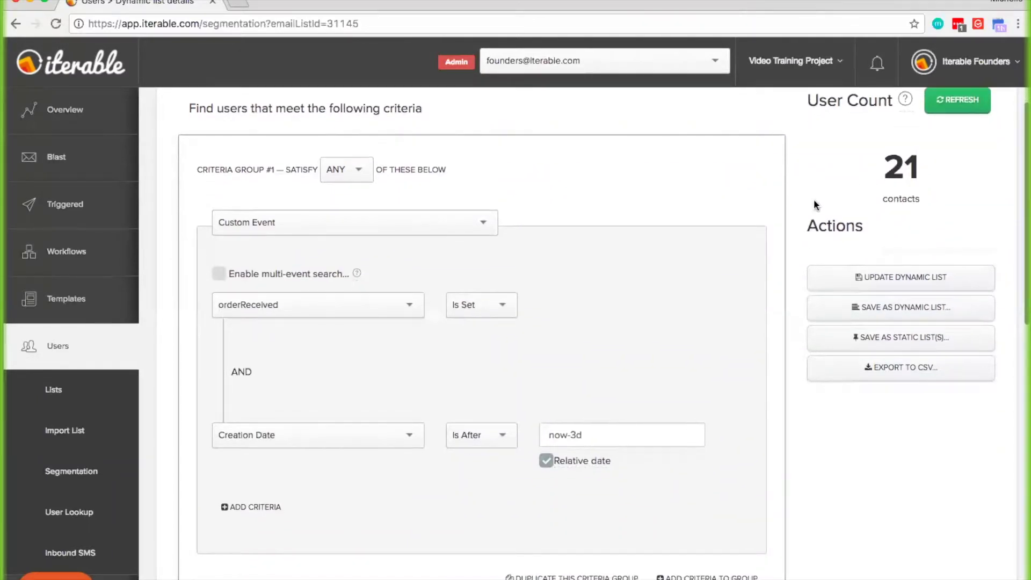
{"action": "scroll", "coordinate": [803, 155], "scroll_direction": "up", "scroll_amount": 1}
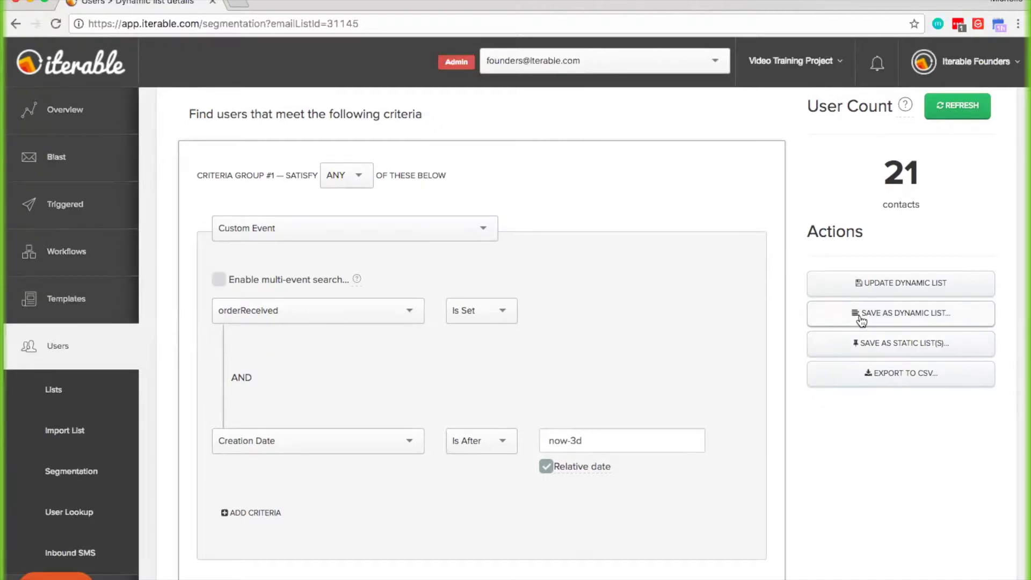
- Update the existing dynamic list "Customers who have an orderReceived (within the last 3 days)" with the current criteria
{"action": "left_click", "coordinate": [830, 327]}
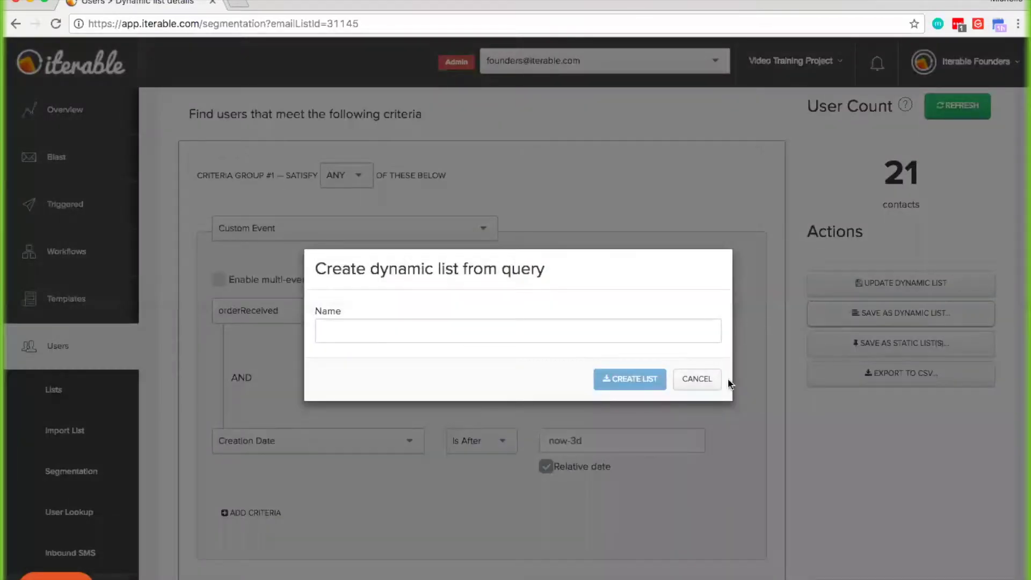
{"action": "left_click", "coordinate": [686, 379]}
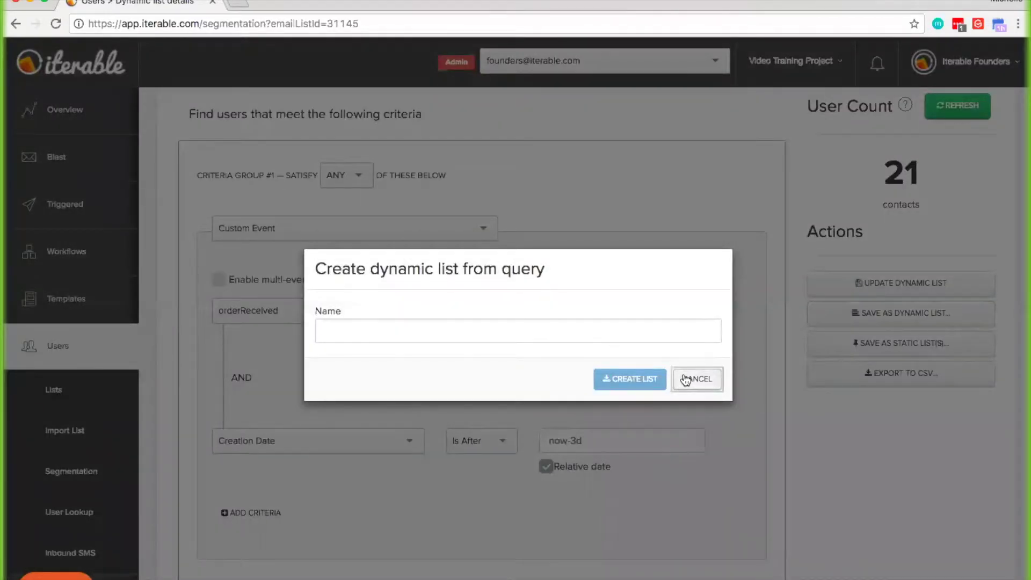
{"action": "left_click", "coordinate": [851, 283]}
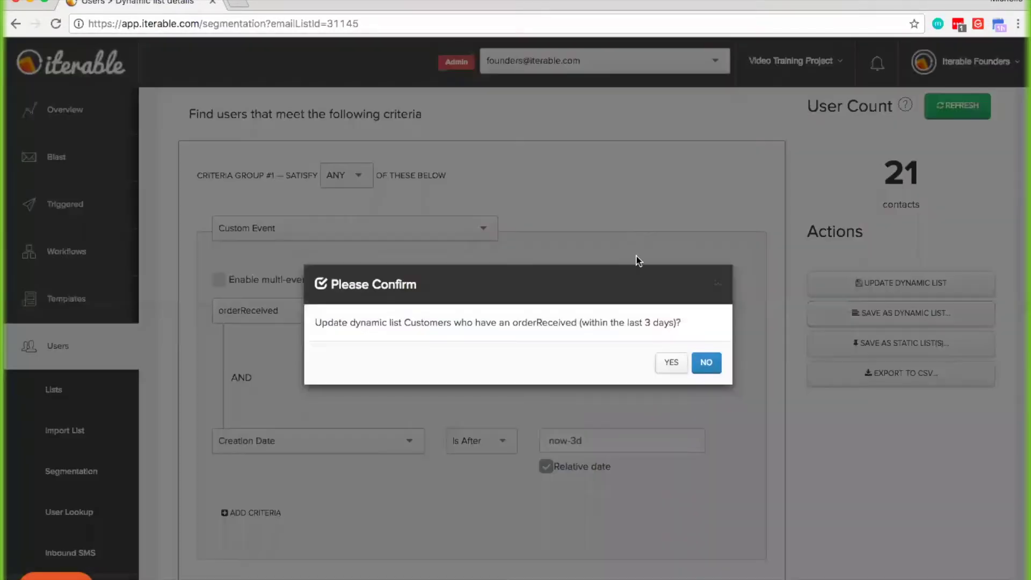
{"action": "left_click", "coordinate": [671, 362]}
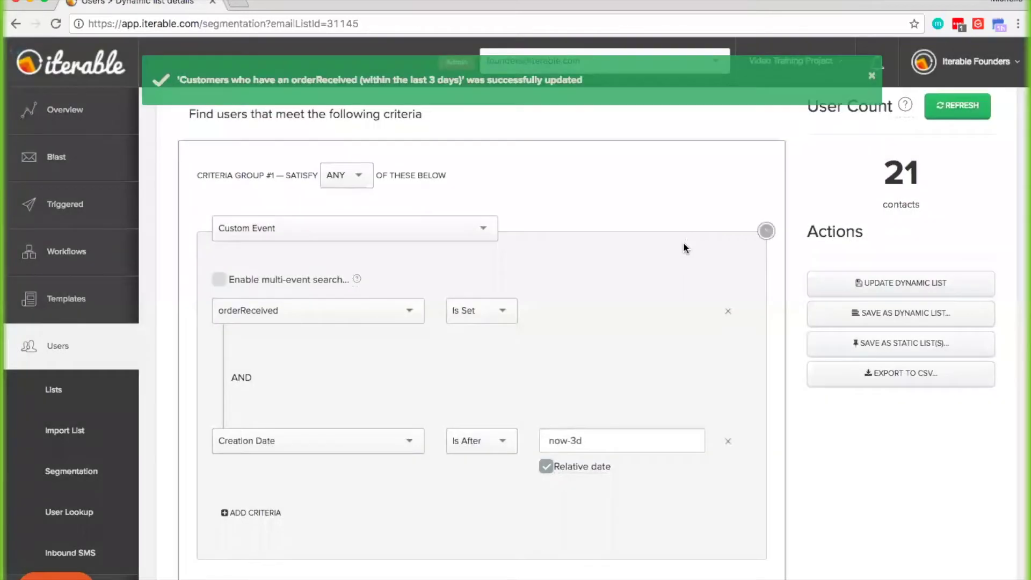
- Open the list of all blast campaigns and look over the recurring Received Order campaigns' launch dates and statuses
{"action": "scroll", "coordinate": [645, 180], "scroll_direction": "down", "scroll_amount": 1}
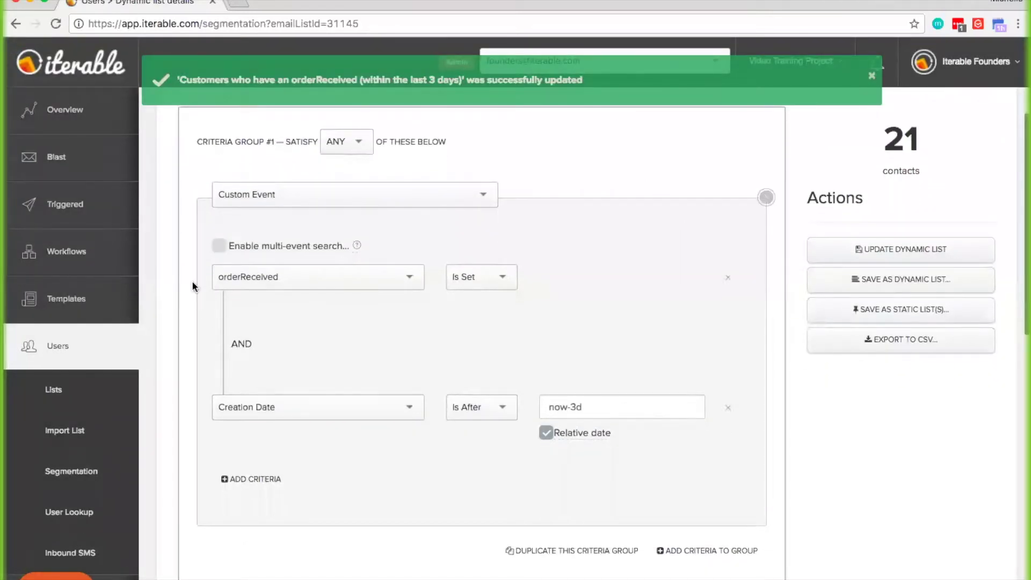
{"action": "left_click", "coordinate": [103, 159]}
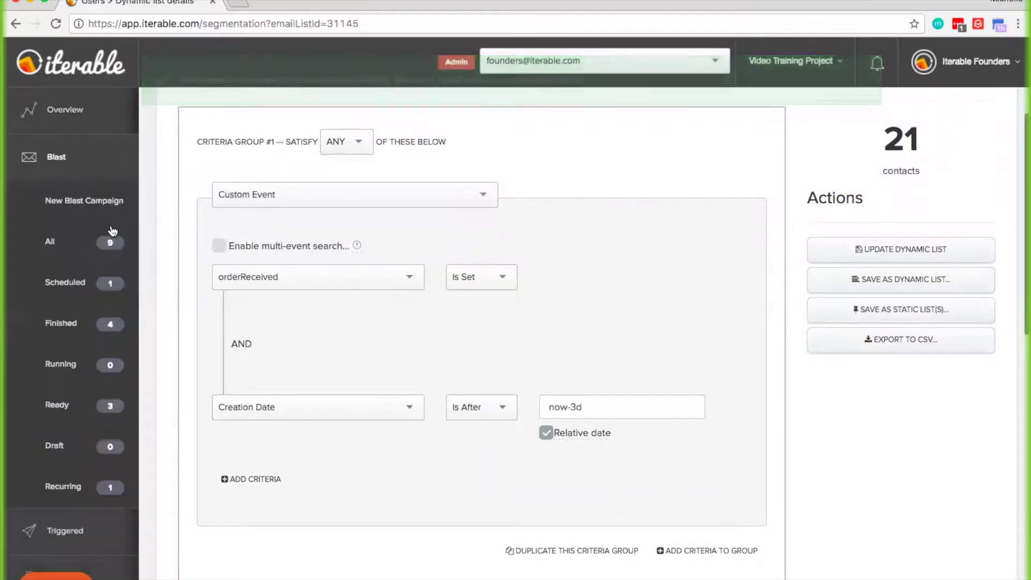
{"action": "left_click", "coordinate": [77, 245]}
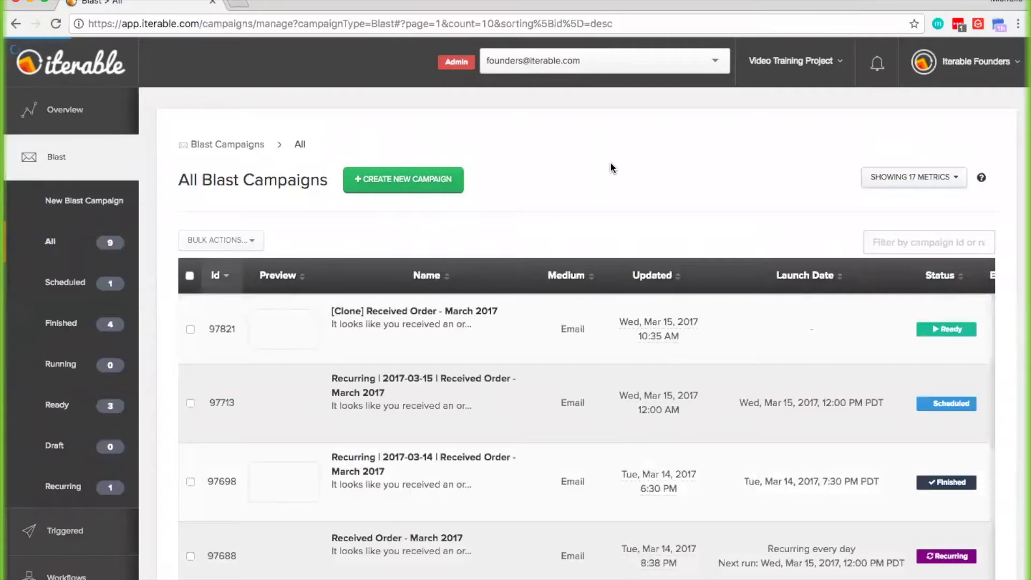
{"action": "scroll", "coordinate": [611, 163], "scroll_direction": "down", "scroll_amount": 2}
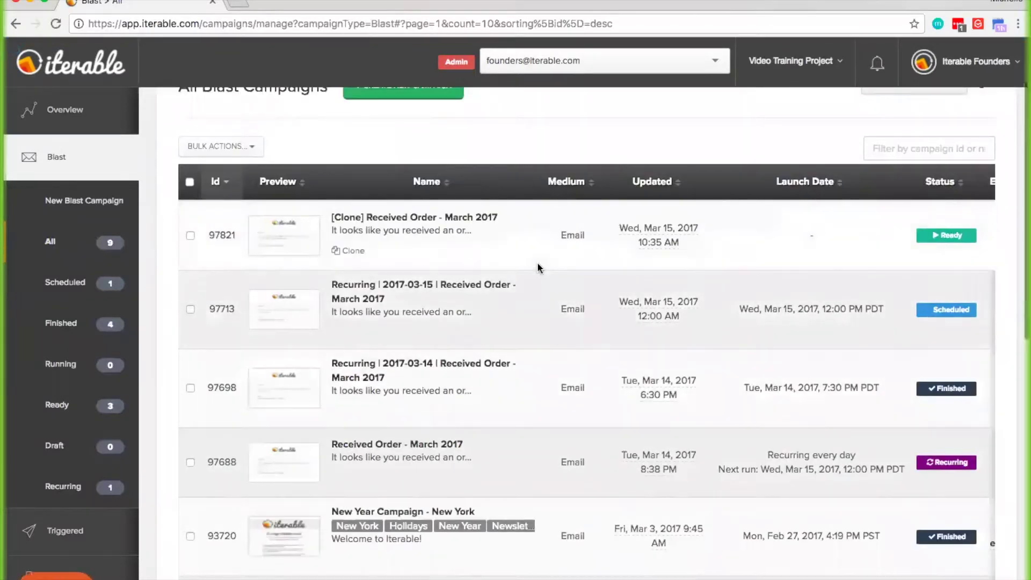
{"action": "scroll", "coordinate": [539, 265], "scroll_direction": "down", "scroll_amount": 1}
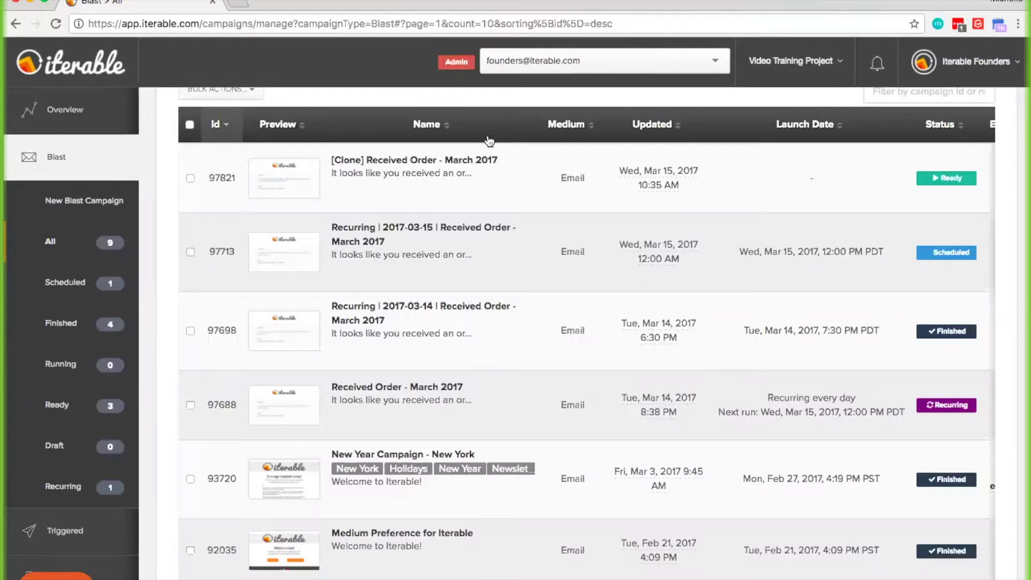
- Open the campaign "Recurring | 2017-03-15 | Received Order - March 2017" and review its campaign details
{"action": "mouse_move", "coordinate": [411, 162]}
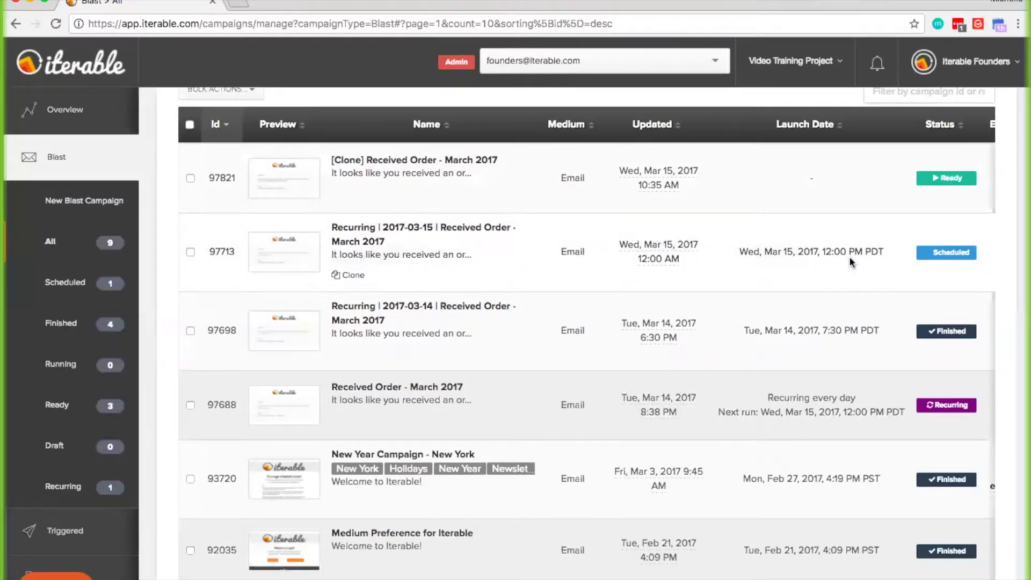
{"action": "left_click", "coordinate": [481, 232]}
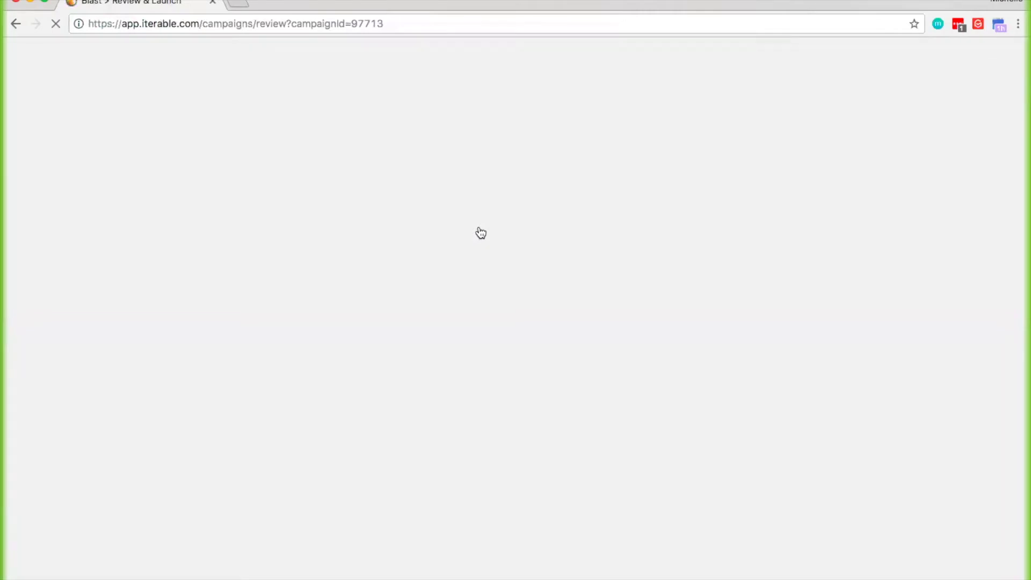
{"action": "scroll", "coordinate": [578, 205], "scroll_direction": "down", "scroll_amount": 2}
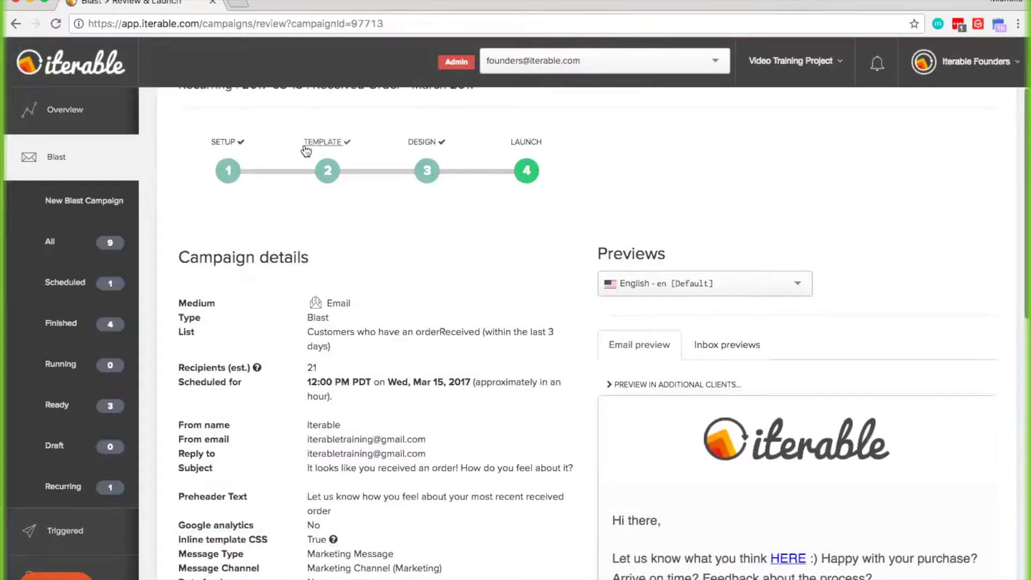
{"action": "scroll", "coordinate": [305, 144], "scroll_direction": "up", "scroll_amount": 2}
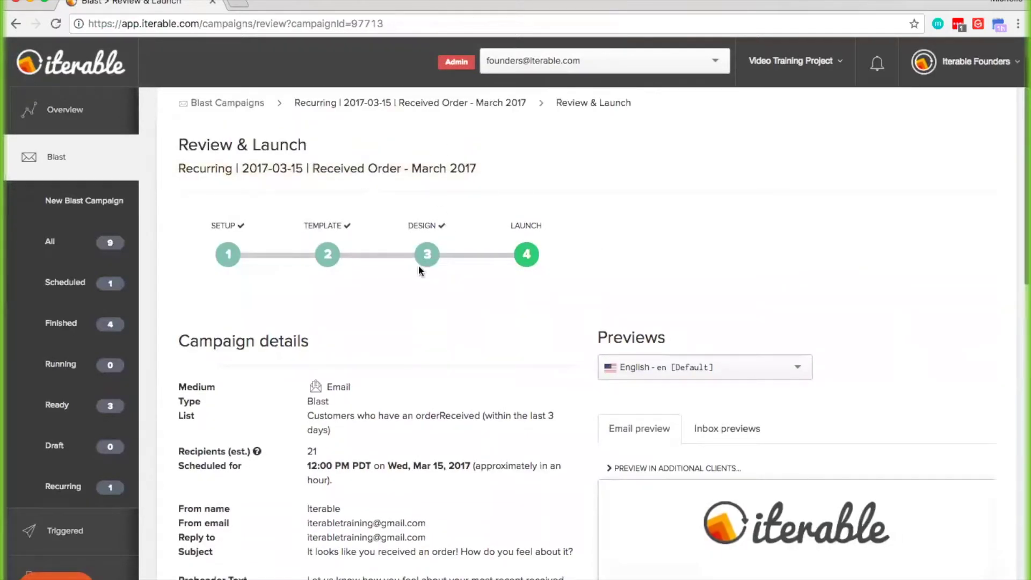
- Open the recurring campaign's Design stage and look through its template settings and HTML email content
{"action": "left_click", "coordinate": [424, 228]}
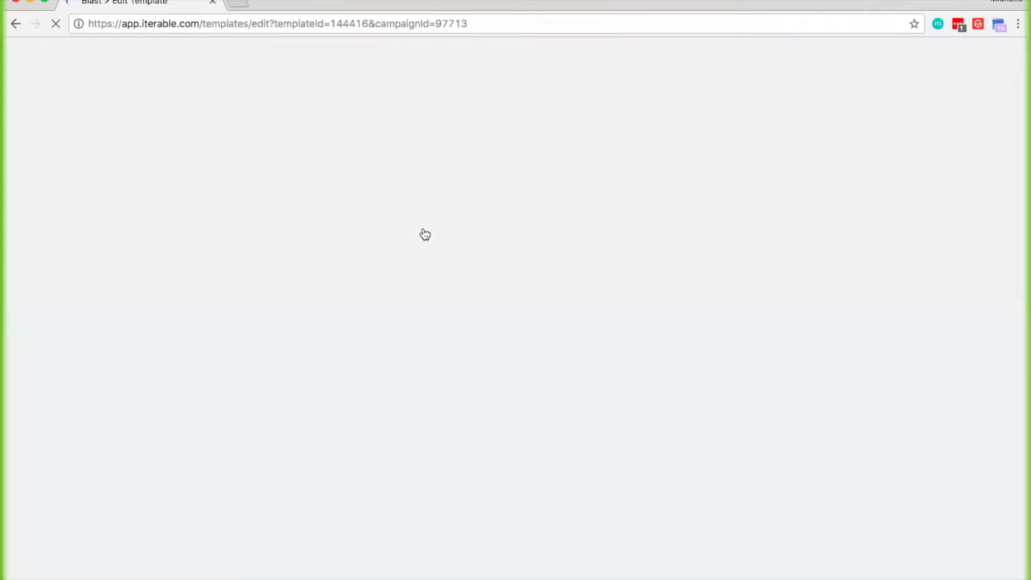
{"action": "scroll", "coordinate": [517, 484], "scroll_direction": "down", "scroll_amount": 5}
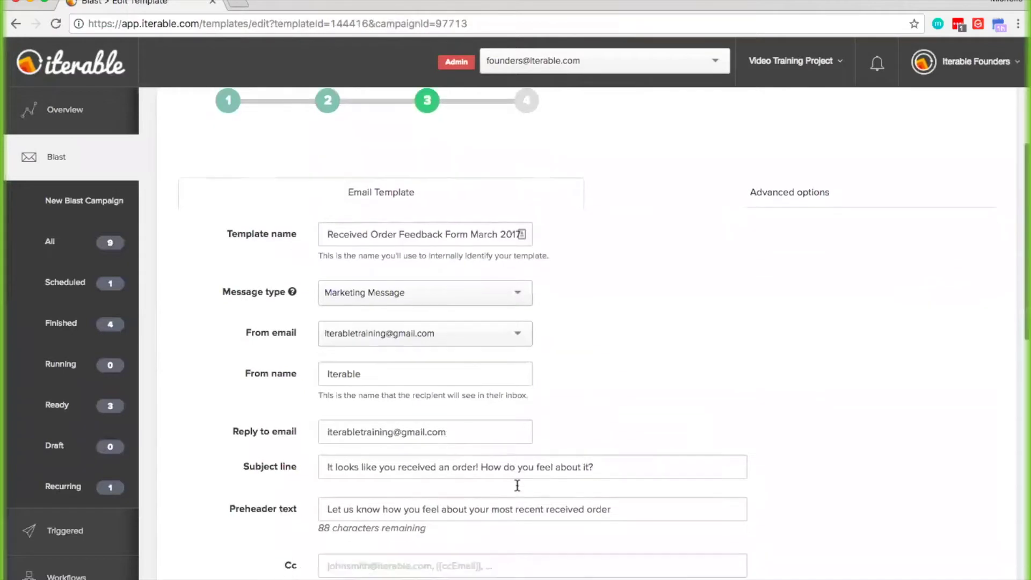
{"action": "scroll", "coordinate": [516, 485], "scroll_direction": "down", "scroll_amount": 6}
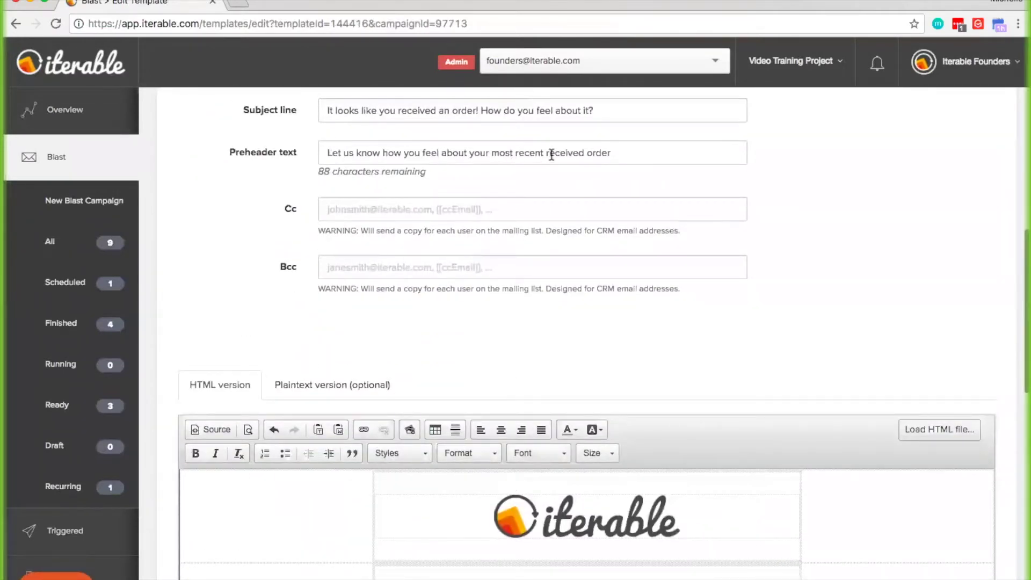
{"action": "scroll", "coordinate": [621, 175], "scroll_direction": "down", "scroll_amount": 2}
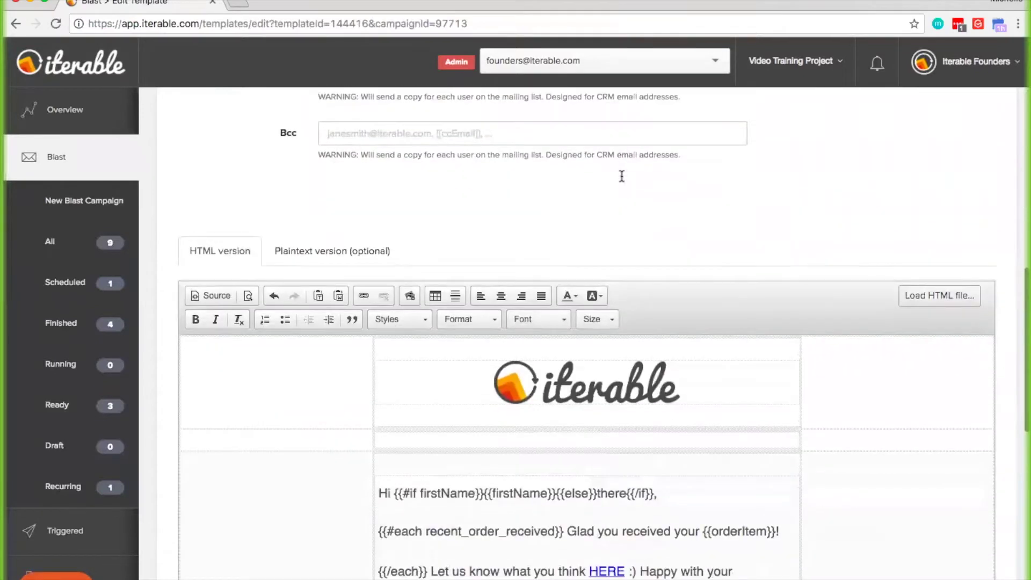
{"action": "scroll", "coordinate": [620, 175], "scroll_direction": "down", "scroll_amount": 3}
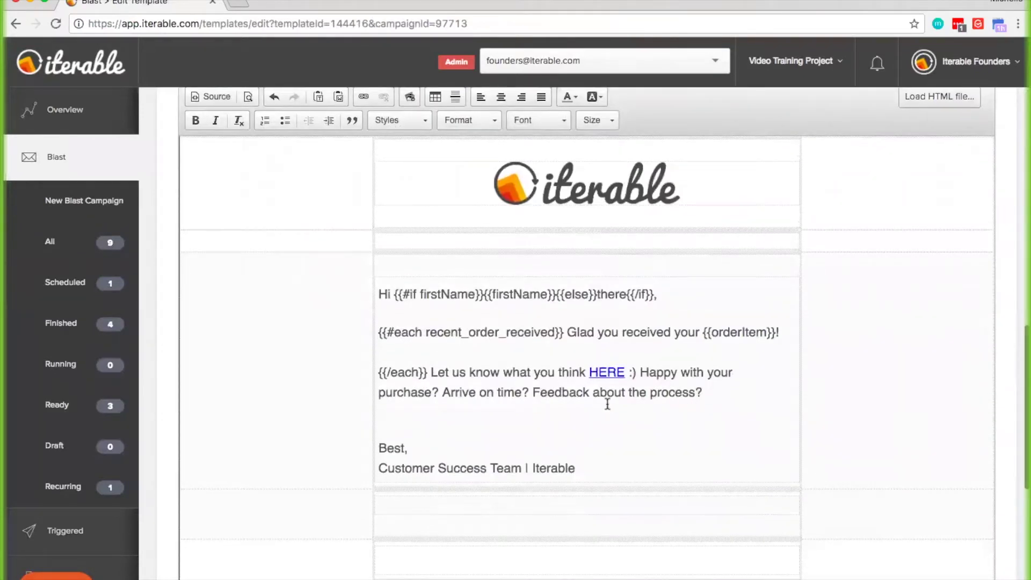
- Add "It's March Madness!" to the start of the campaign template's subject line
{"action": "left_click", "coordinate": [702, 404]}
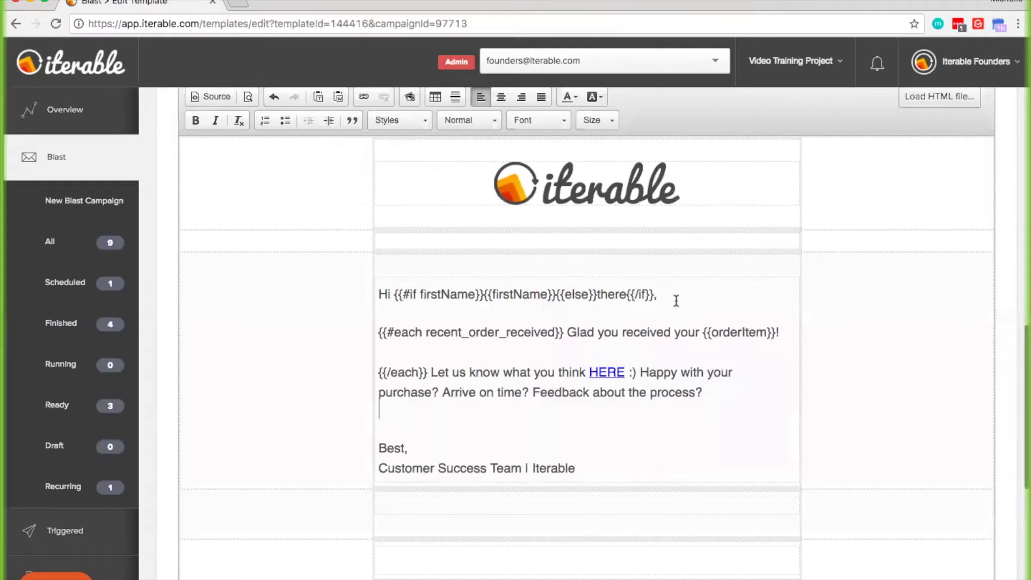
{"action": "scroll", "coordinate": [674, 295], "scroll_direction": "up", "scroll_amount": 6}
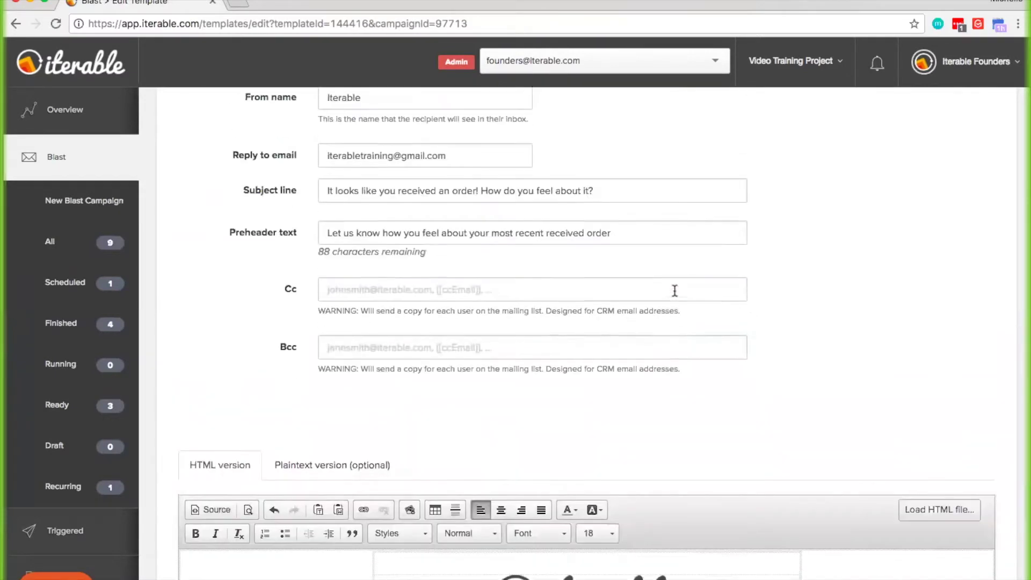
{"action": "left_click", "coordinate": [655, 235]}
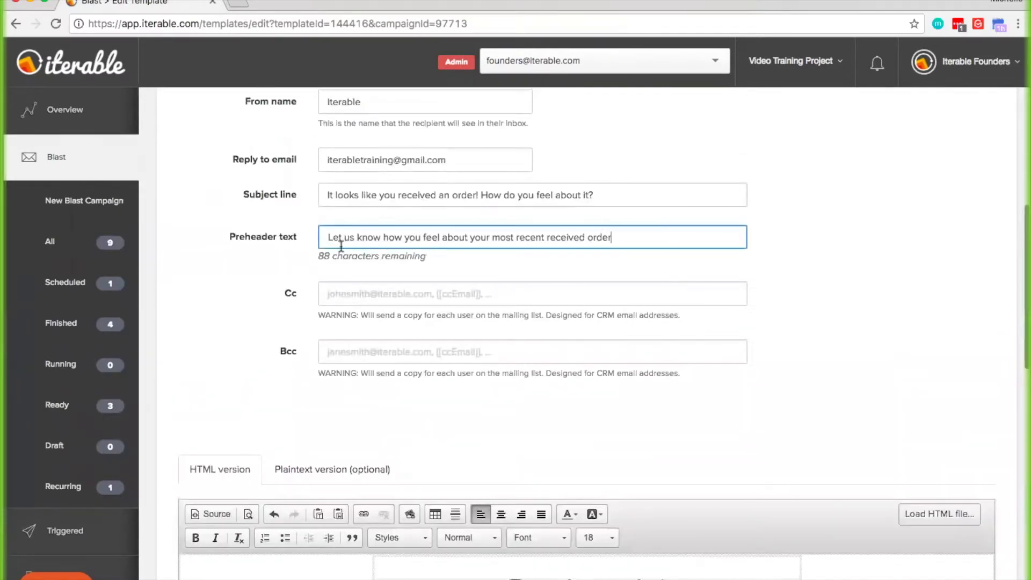
{"action": "left_click", "coordinate": [326, 197]}
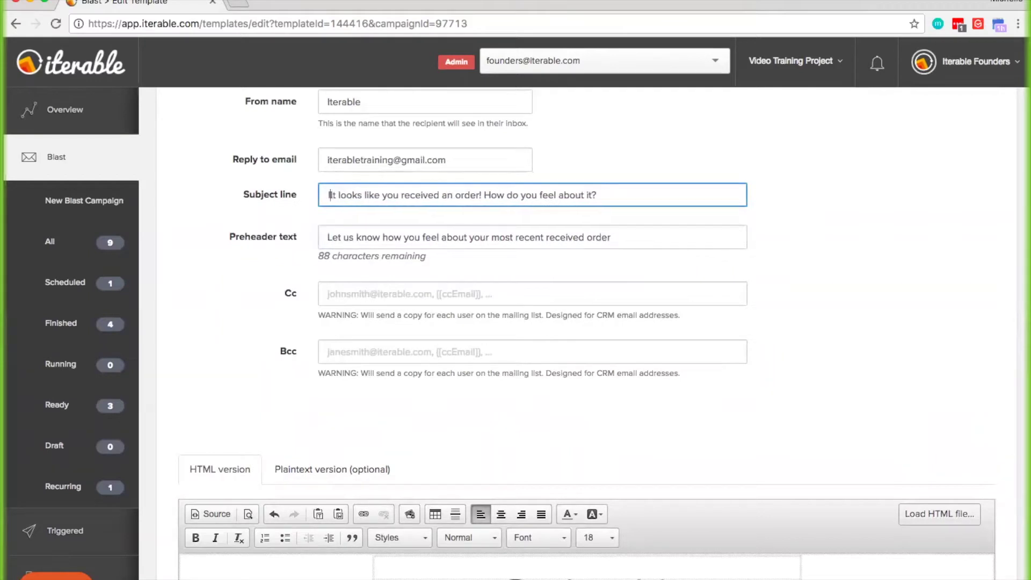
{"action": "type", "text": "It's March Mad"}
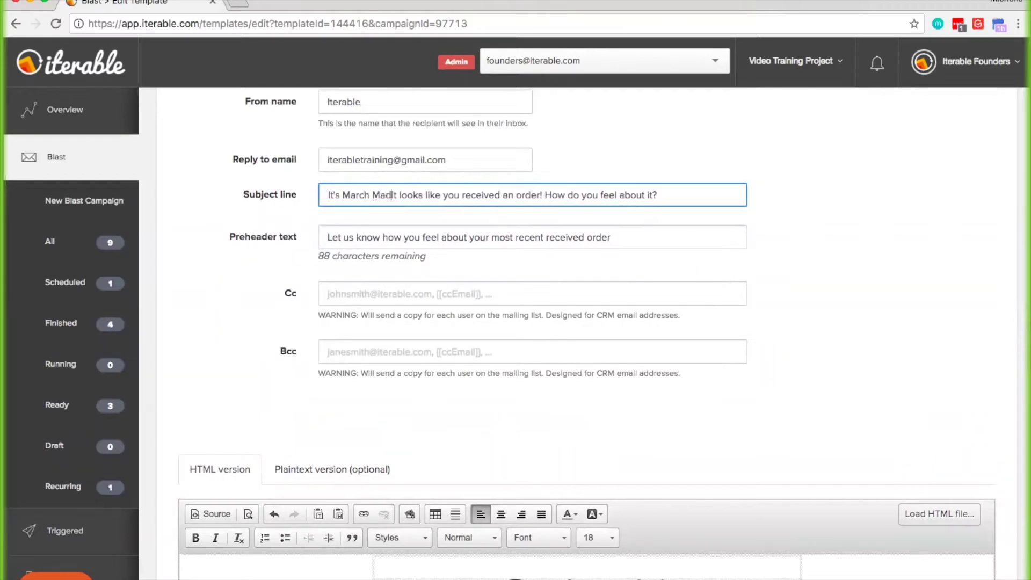
{"action": "type", "text": "ness!"}
{"action": "left_click", "coordinate": [874, 200]}
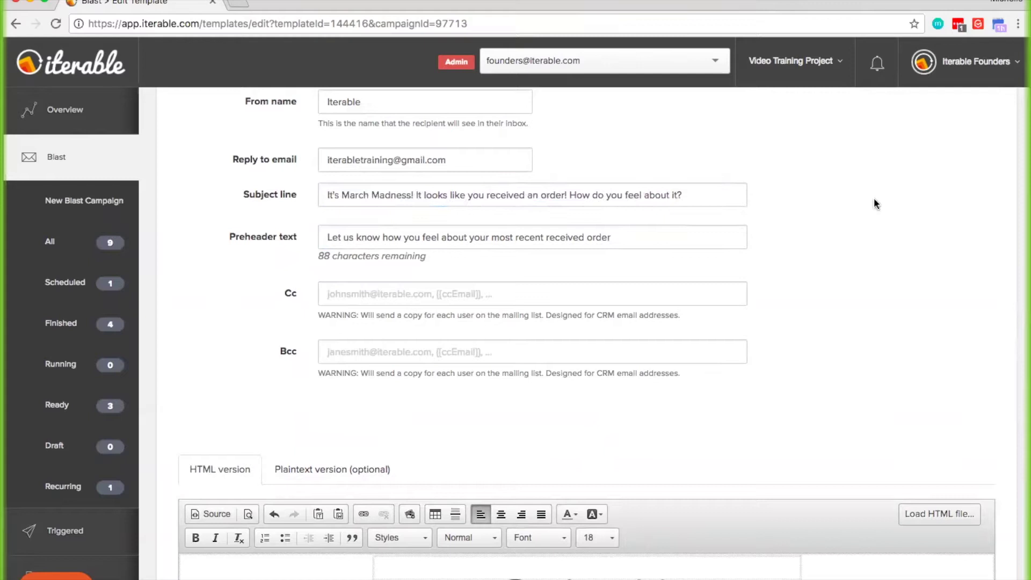
- Look over the email's HTML content and save the template with the edited subject line
{"action": "scroll", "coordinate": [874, 204], "scroll_direction": "down", "scroll_amount": 5}
{"action": "scroll", "coordinate": [873, 204], "scroll_direction": "down", "scroll_amount": 1}
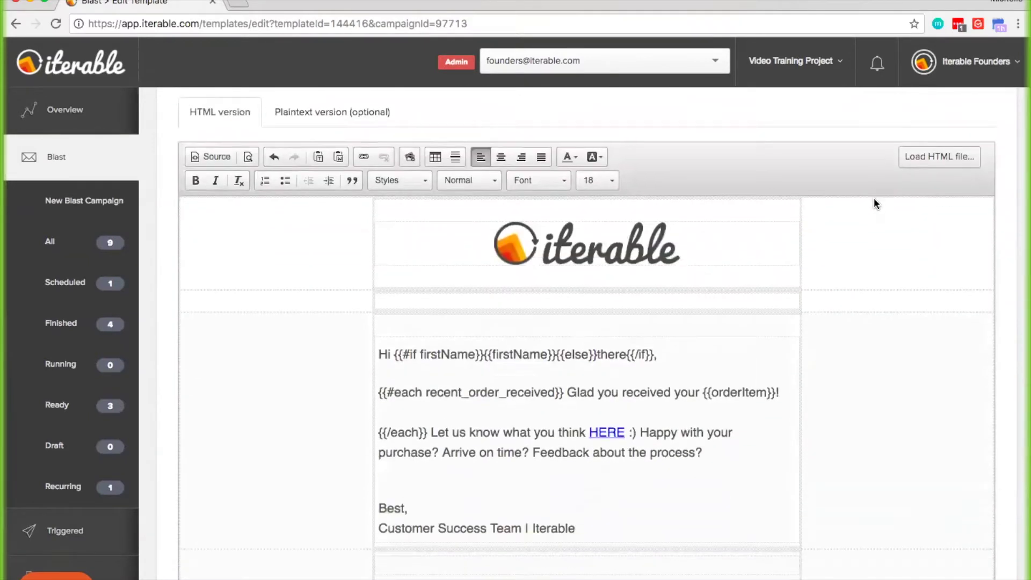
{"action": "scroll", "coordinate": [874, 203], "scroll_direction": "down", "scroll_amount": 2}
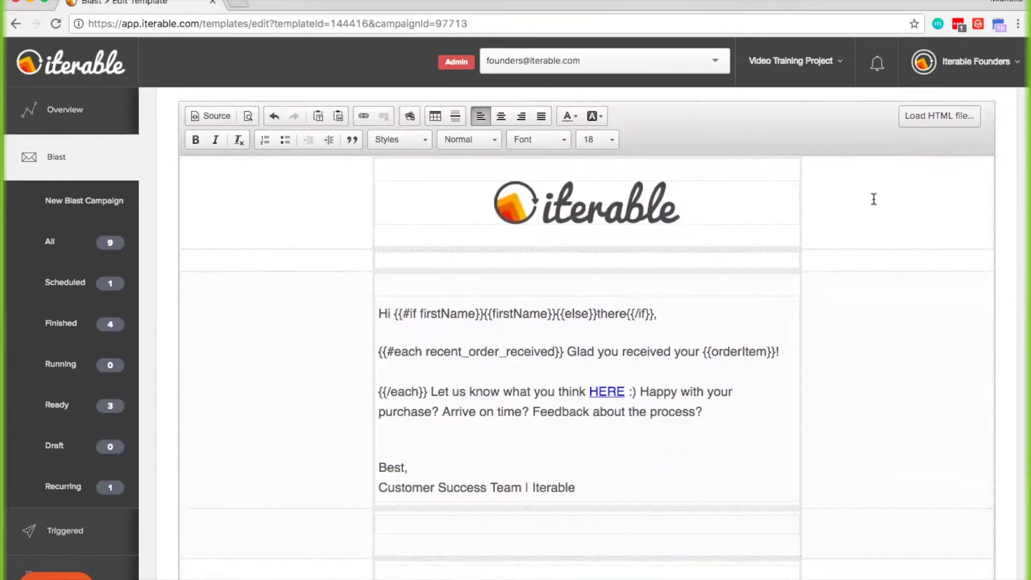
{"action": "scroll", "coordinate": [874, 199], "scroll_direction": "down", "scroll_amount": 1}
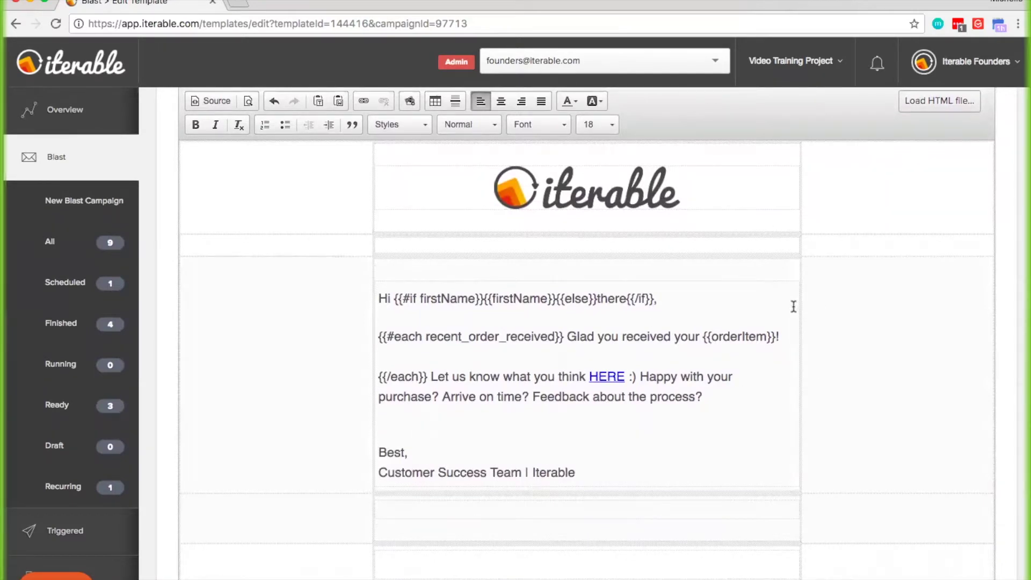
{"action": "scroll", "coordinate": [793, 306], "scroll_direction": "down", "scroll_amount": 2}
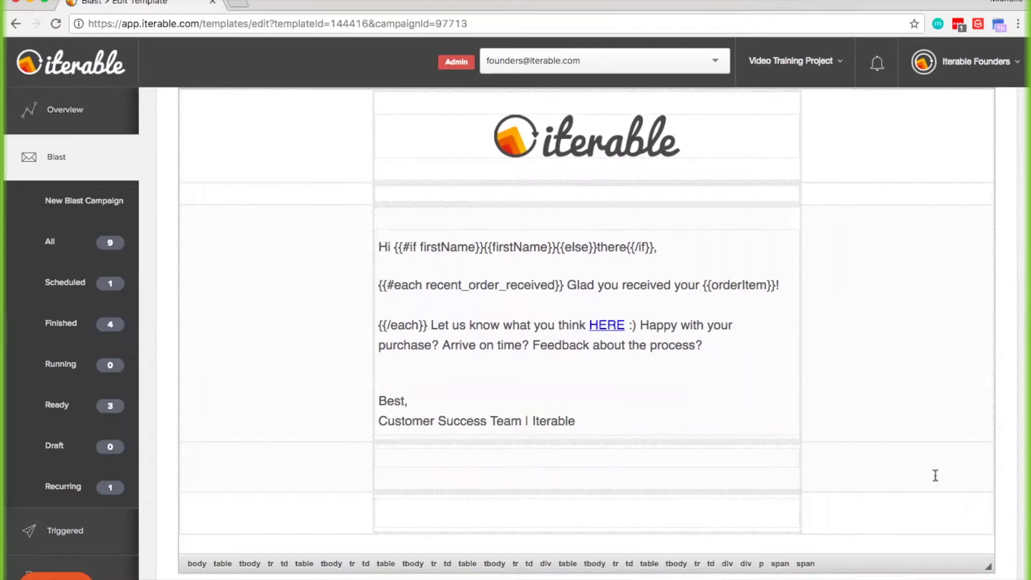
{"action": "scroll", "coordinate": [965, 360], "scroll_direction": "down", "scroll_amount": 4}
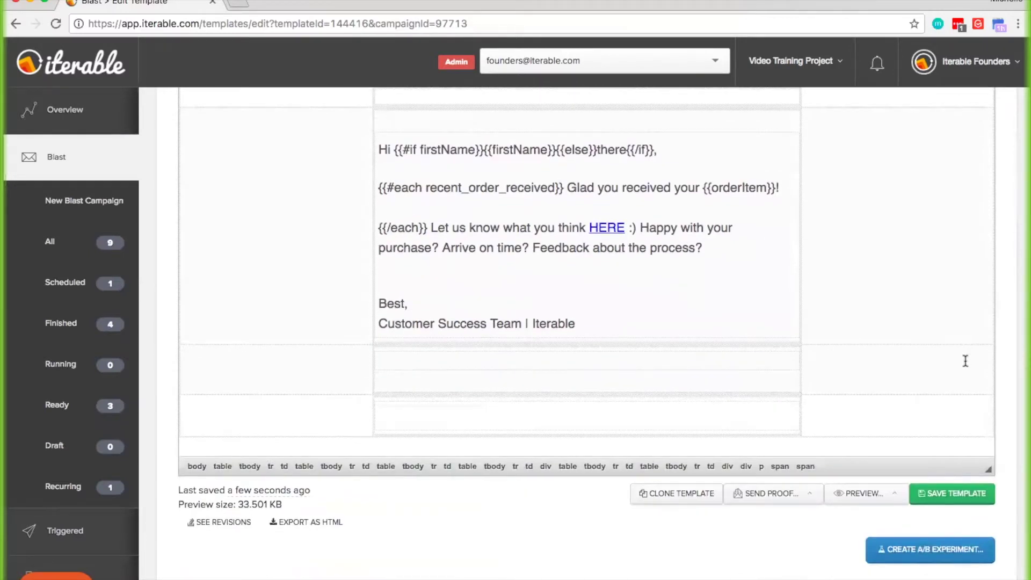
{"action": "scroll", "coordinate": [965, 360], "scroll_direction": "down", "scroll_amount": 2}
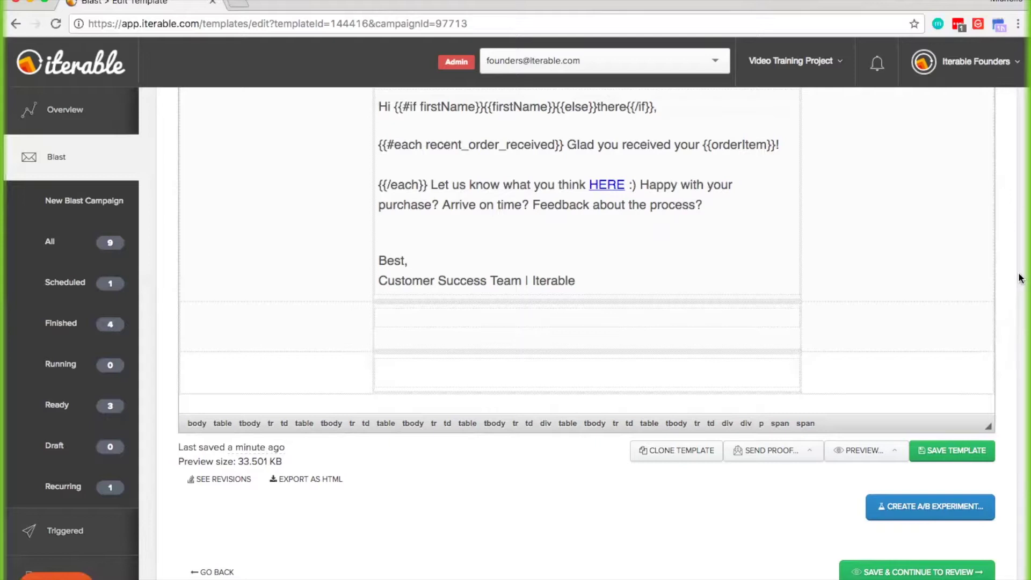
{"action": "scroll", "coordinate": [1020, 278], "scroll_direction": "up", "scroll_amount": 1}
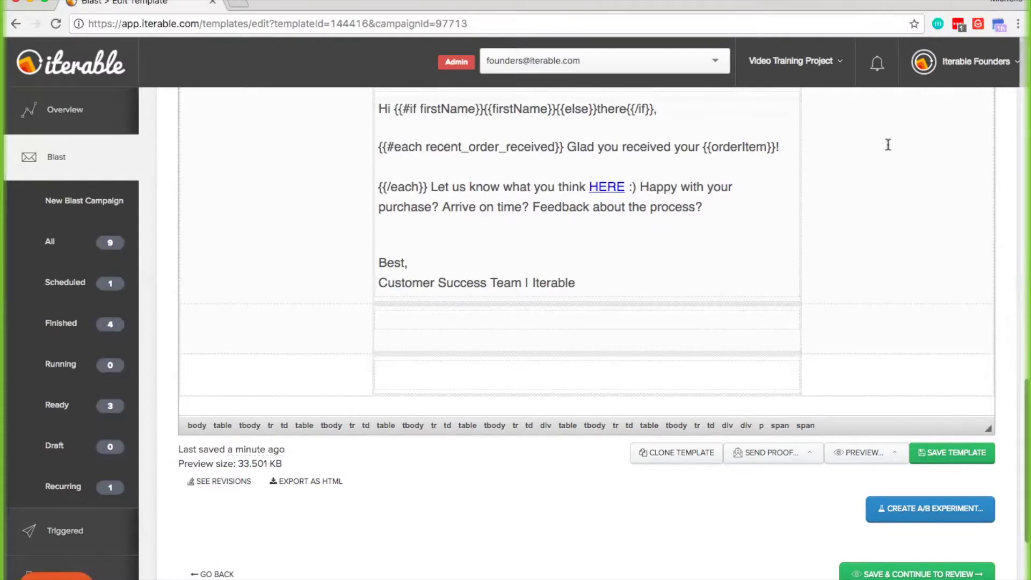
{"action": "scroll", "coordinate": [955, 435], "scroll_direction": "up", "scroll_amount": 2}
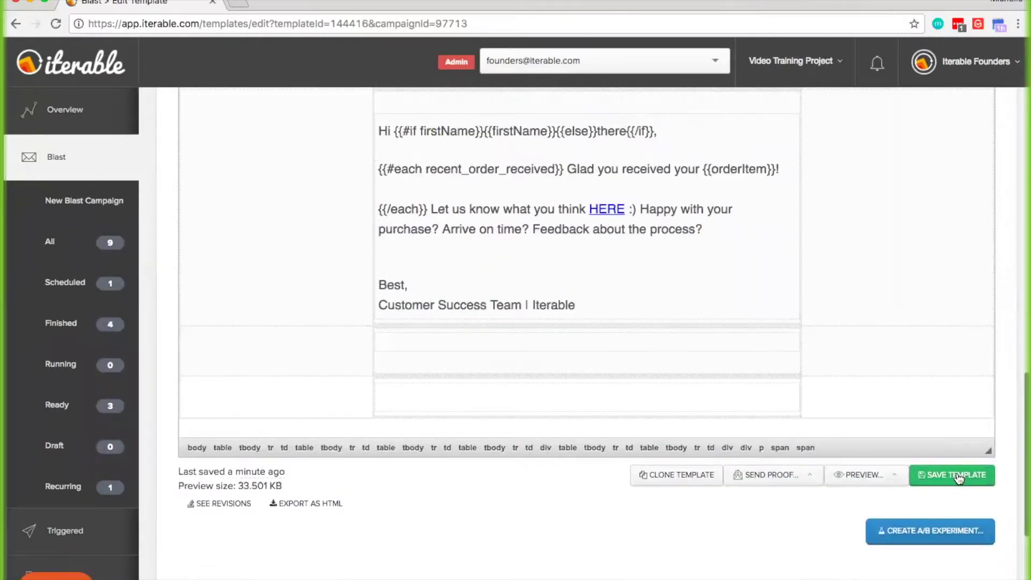
{"action": "left_click", "coordinate": [957, 476]}
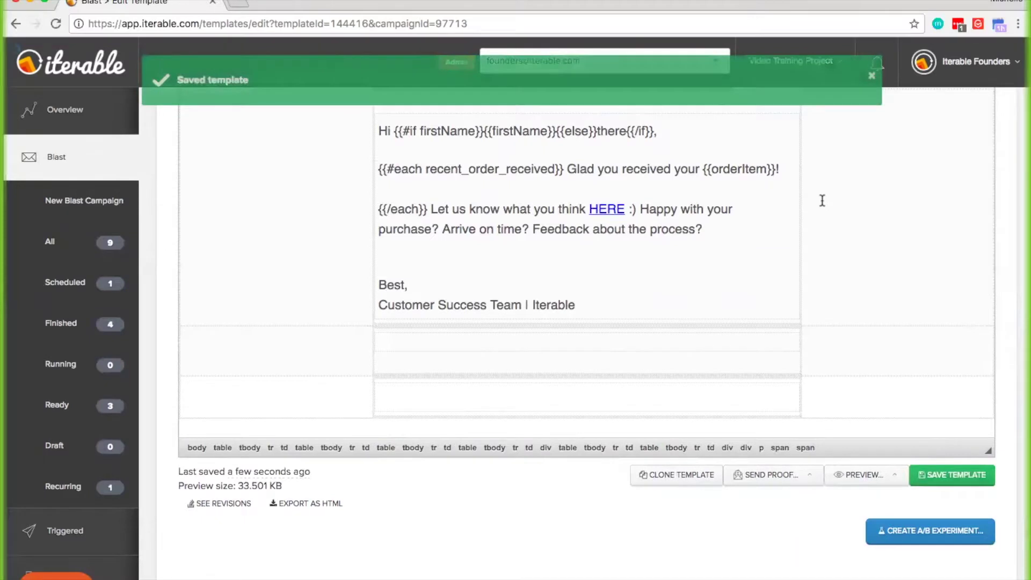
- Continue the campaign to the Review & Launch stage and review its campaign details and schedule
{"action": "scroll", "coordinate": [821, 200], "scroll_direction": "up", "scroll_amount": 10}
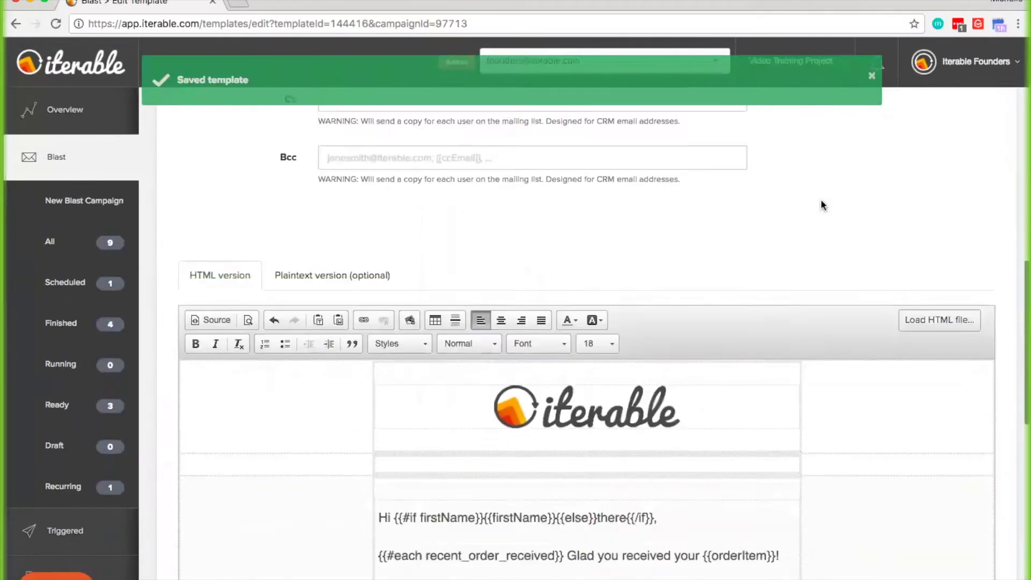
{"action": "scroll", "coordinate": [821, 205], "scroll_direction": "down", "scroll_amount": 10}
{"action": "left_click", "coordinate": [902, 570]}
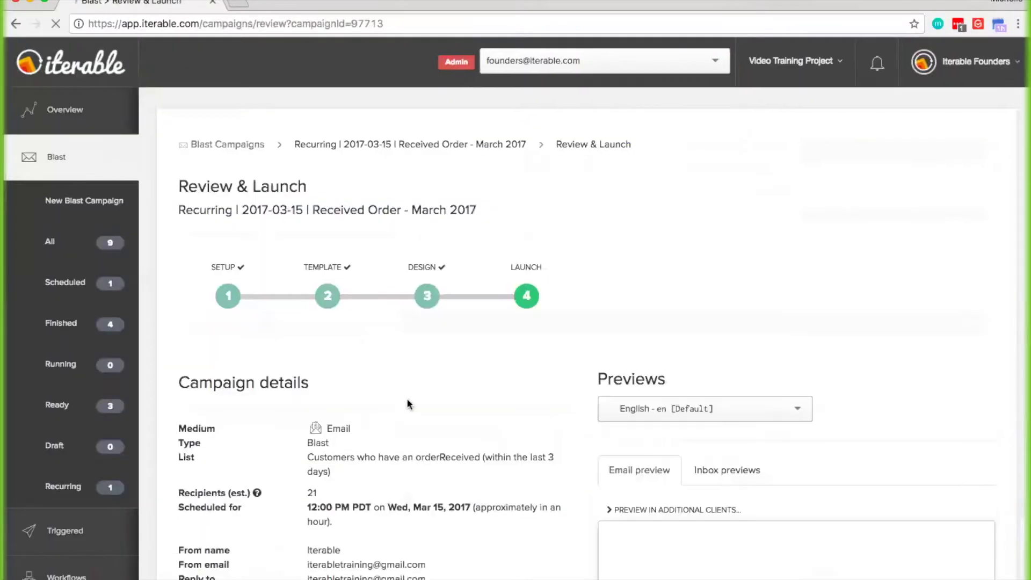
{"action": "scroll", "coordinate": [460, 304], "scroll_direction": "down", "scroll_amount": 5}
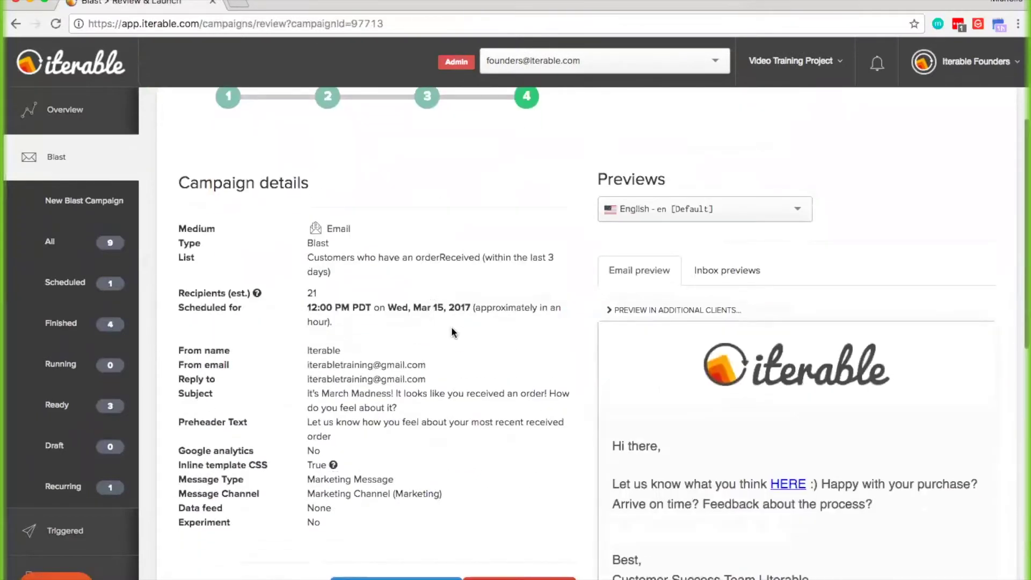
{"action": "scroll", "coordinate": [448, 332], "scroll_direction": "down", "scroll_amount": 2}
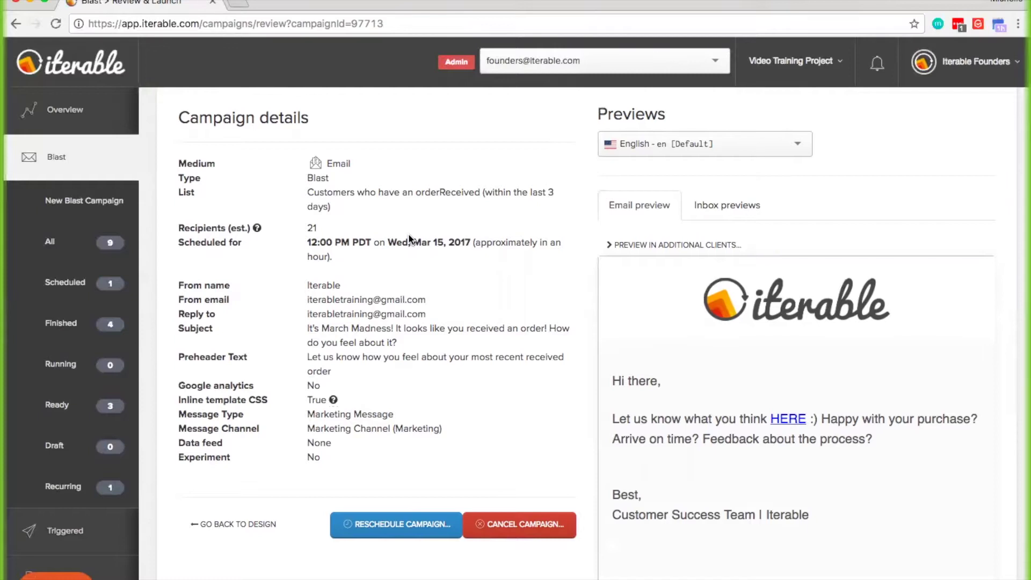
{"action": "scroll", "coordinate": [409, 238], "scroll_direction": "up", "scroll_amount": 5}
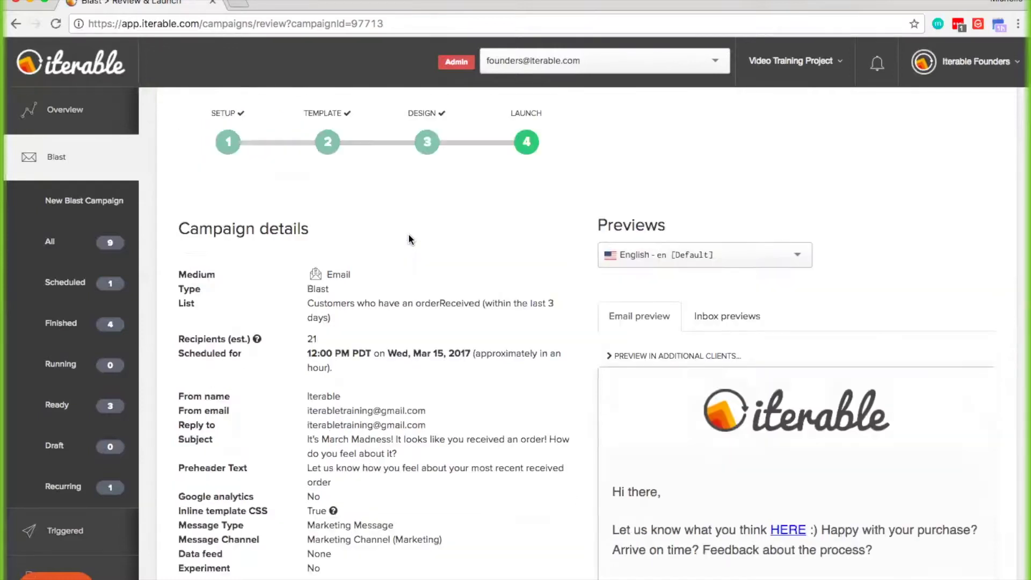
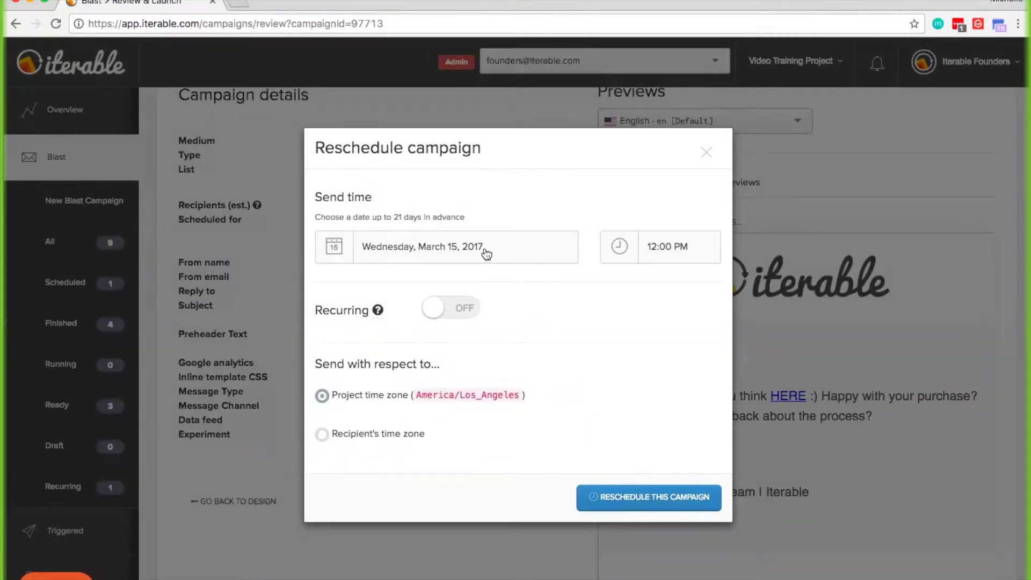
{"action": "left_click", "coordinate": [466, 312]}
{"action": "left_click", "coordinate": [471, 312]}
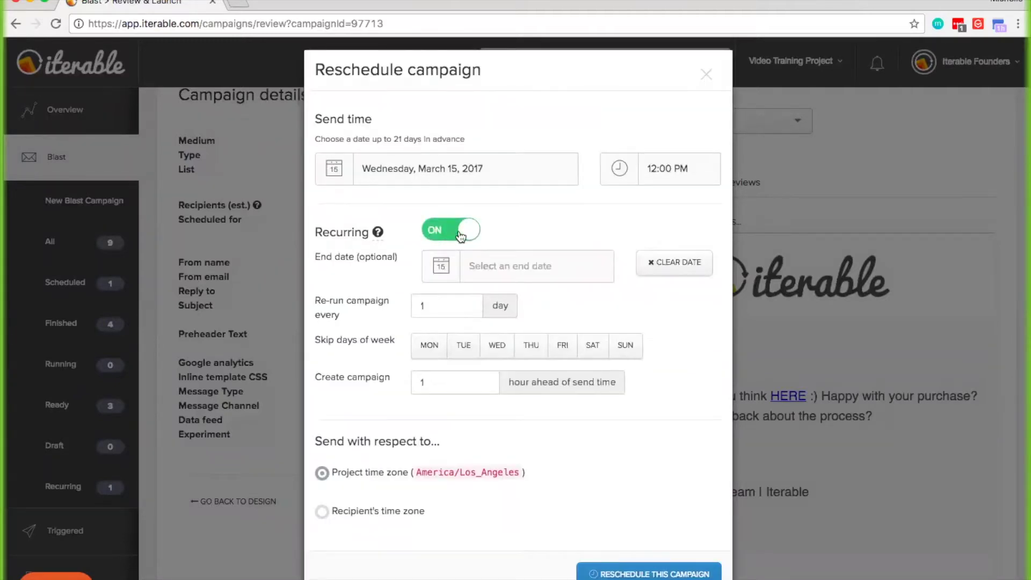
{"action": "left_click", "coordinate": [460, 234]}
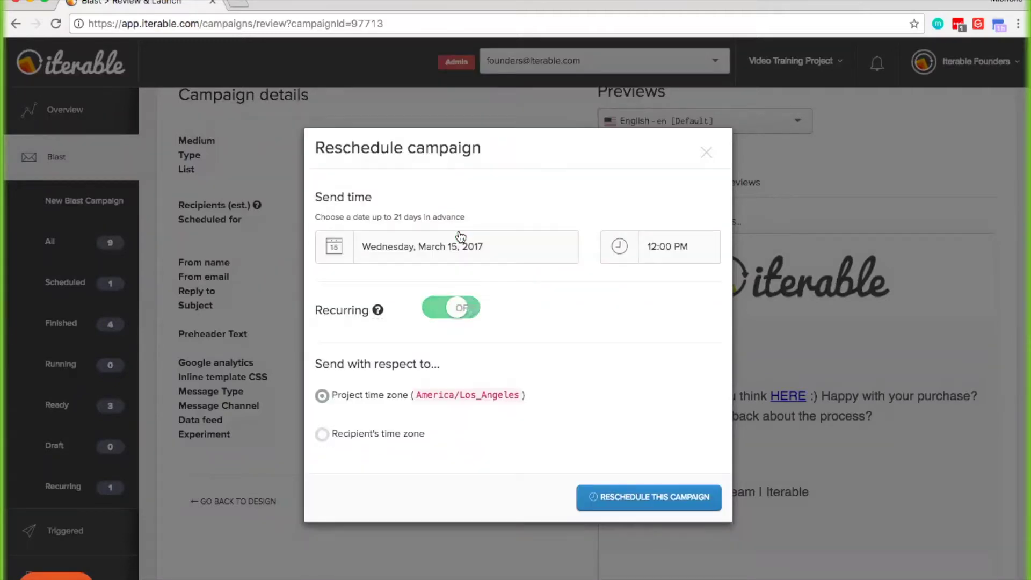
- Reschedule the campaign's send date to Friday, March 17, 2017, and check its entry among the scheduled blast campaigns
{"action": "left_click", "coordinate": [622, 247]}
{"action": "scroll", "coordinate": [663, 451], "scroll_direction": "down", "scroll_amount": 1}
{"action": "left_click", "coordinate": [541, 257]}
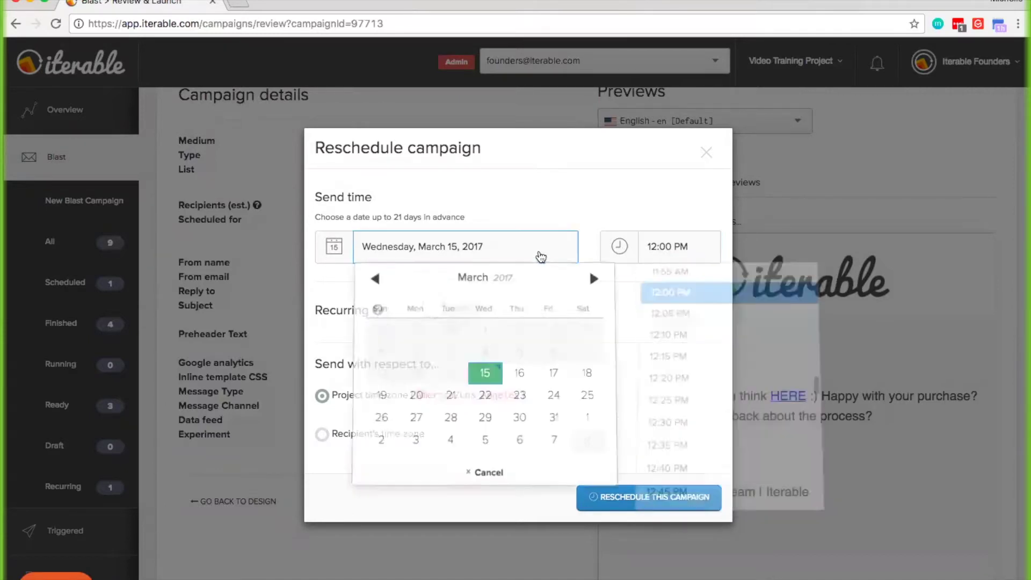
{"action": "left_click", "coordinate": [554, 374]}
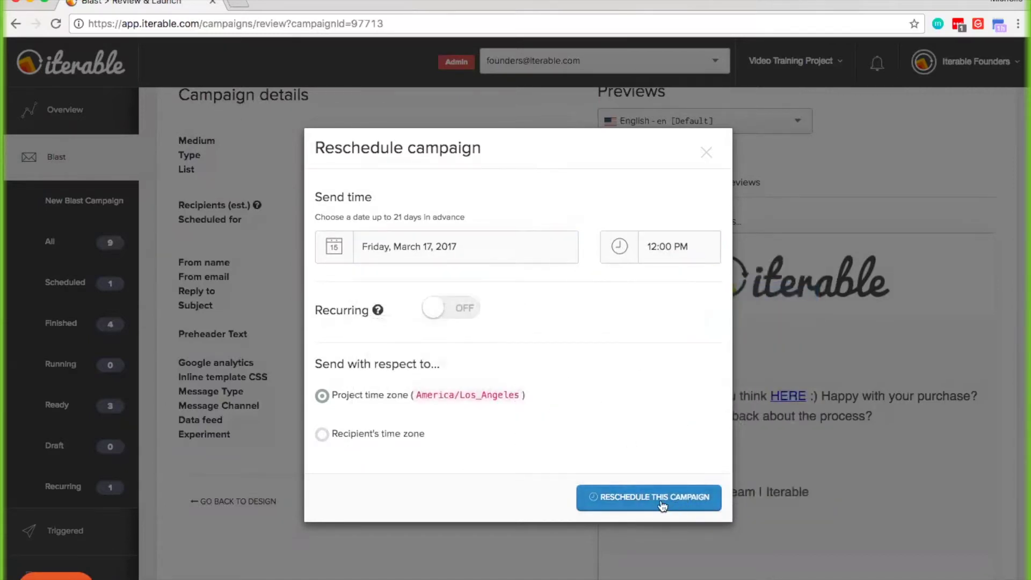
{"action": "left_click", "coordinate": [662, 504]}
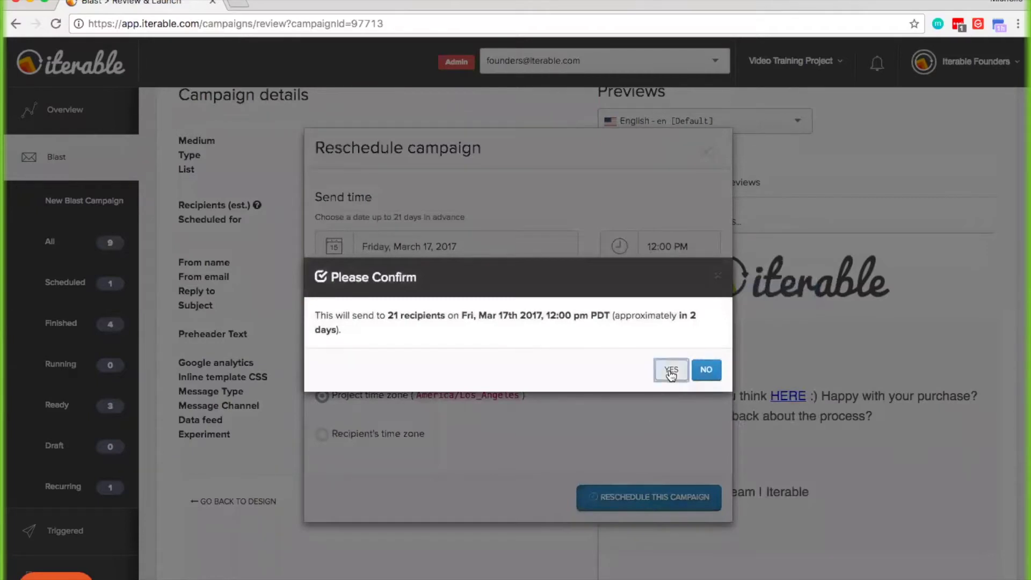
{"action": "left_click", "coordinate": [671, 370]}
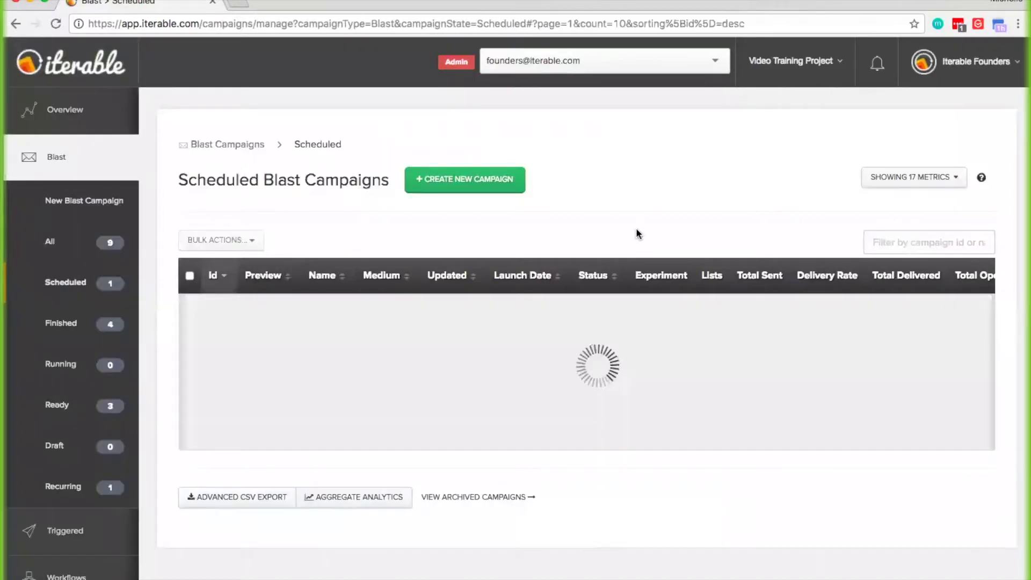
{"action": "scroll", "coordinate": [698, 242], "scroll_direction": "down", "scroll_amount": 3}
{"action": "scroll", "coordinate": [762, 255], "scroll_direction": "right", "scroll_amount": 2}
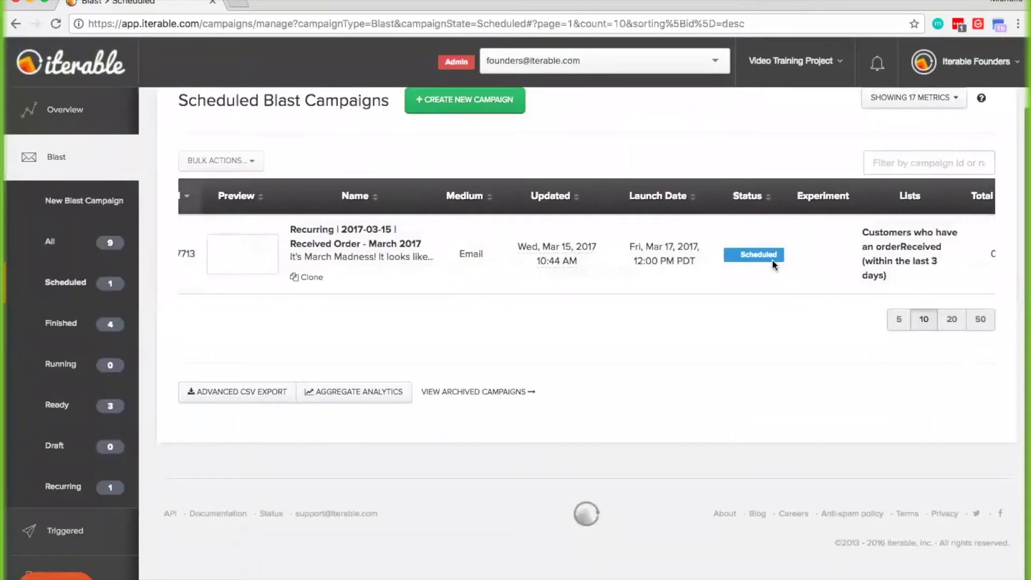
{"action": "scroll", "coordinate": [771, 259], "scroll_direction": "left", "scroll_amount": 1}
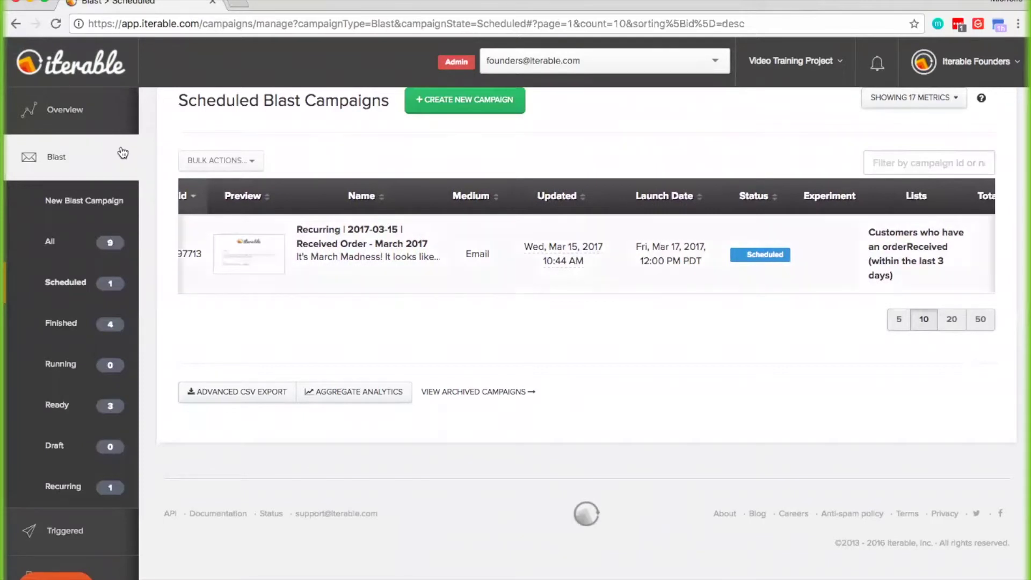
- Open the send calendar and view the campaigns listed for March 15, March 17 and March 14, 2017
{"action": "left_click", "coordinate": [121, 121]}
{"action": "left_click", "coordinate": [96, 195]}
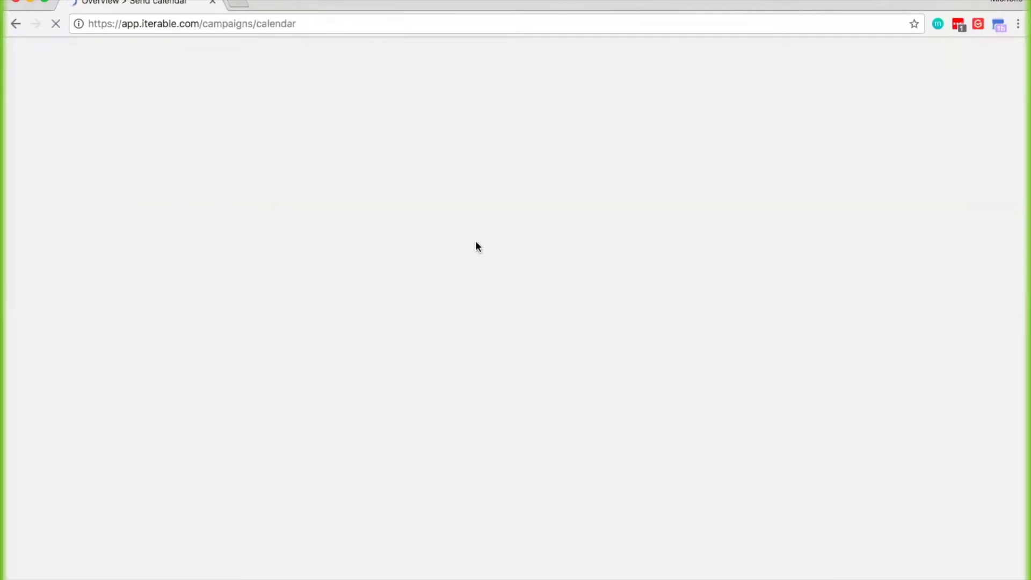
{"action": "scroll", "coordinate": [594, 204], "scroll_direction": "down", "scroll_amount": 2}
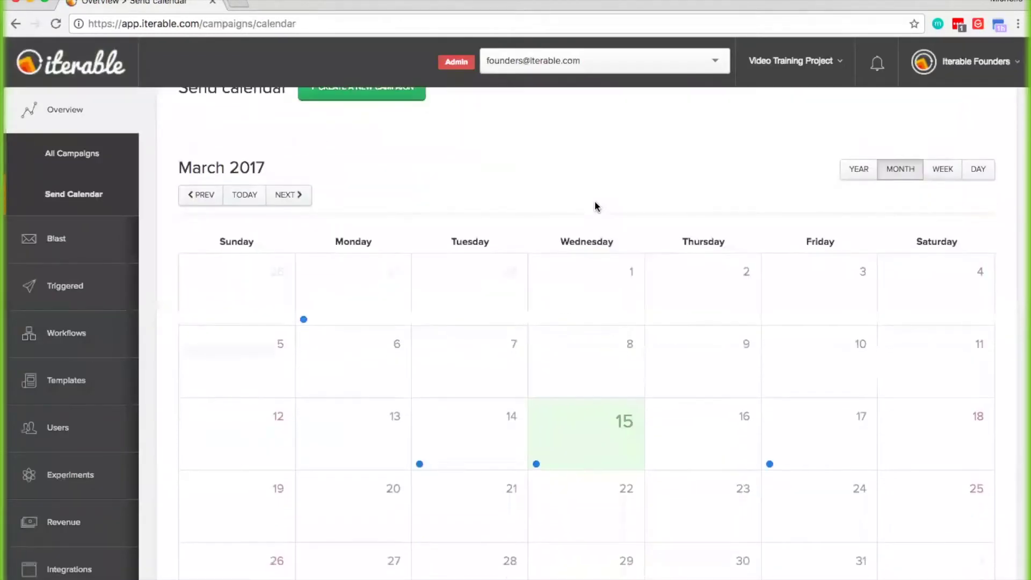
{"action": "left_click", "coordinate": [605, 458]}
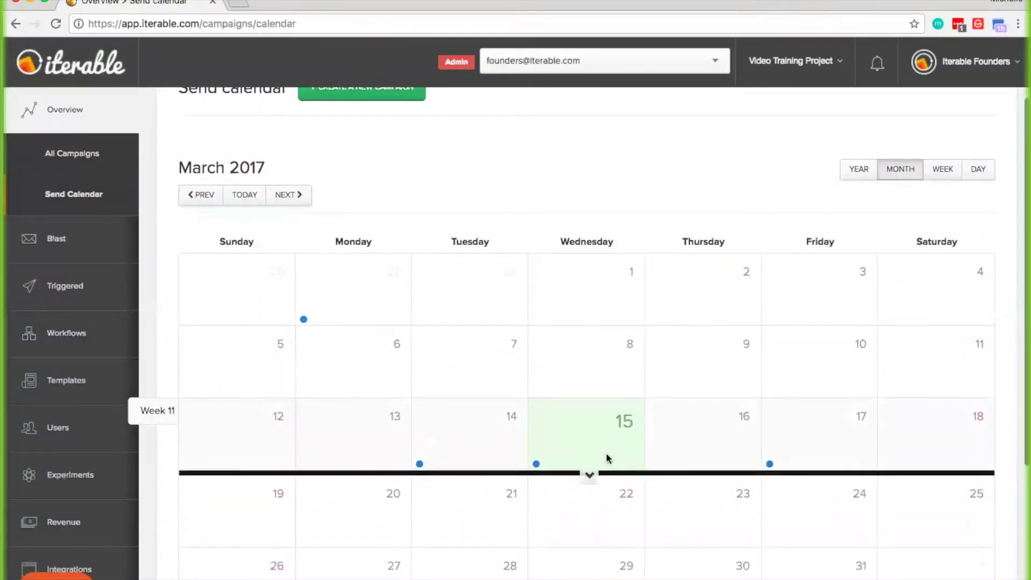
{"action": "scroll", "coordinate": [594, 452], "scroll_direction": "down", "scroll_amount": 2}
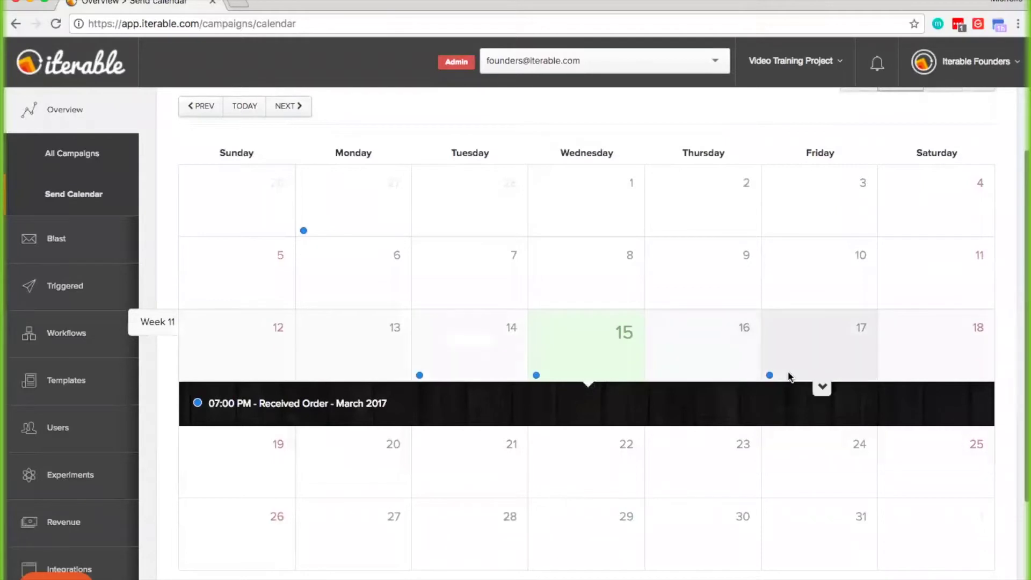
{"action": "left_click", "coordinate": [821, 378]}
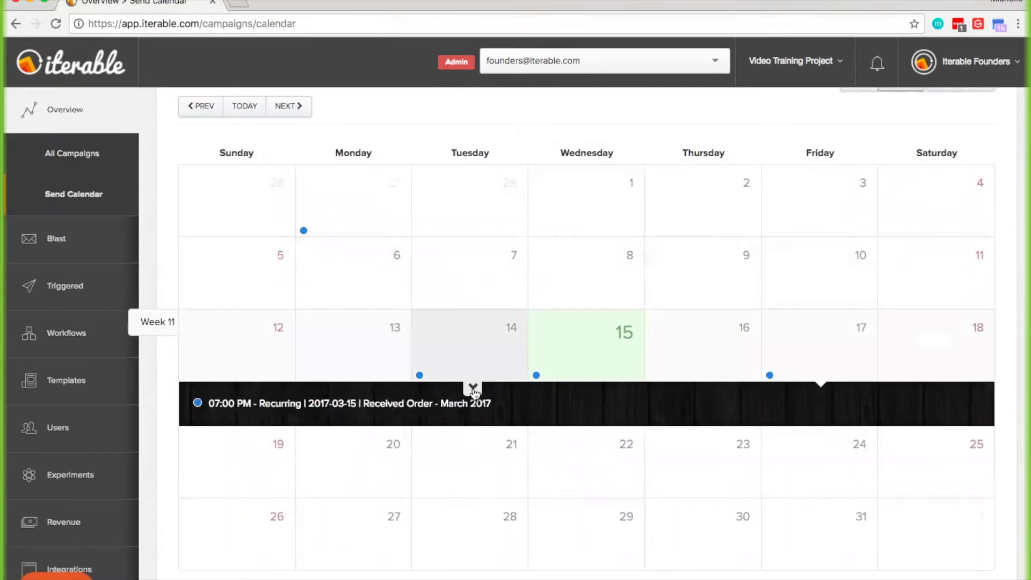
{"action": "left_click", "coordinate": [471, 376]}
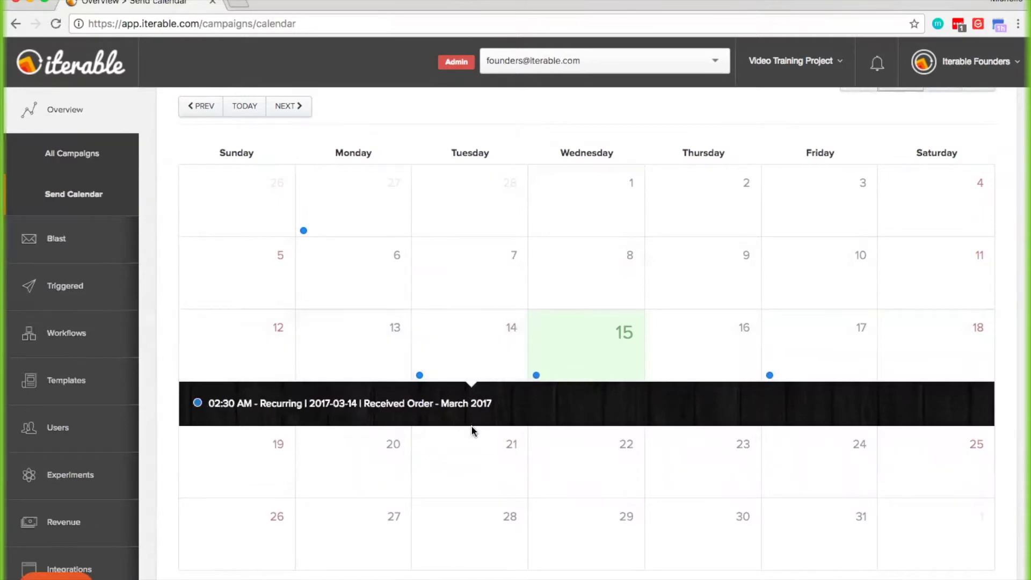
- From the list of all campaigns, open the analytics of the finished campaign "Recurring | 2017-03-14 | Received Order - March 2017" and examine its details
{"action": "left_click", "coordinate": [110, 168]}
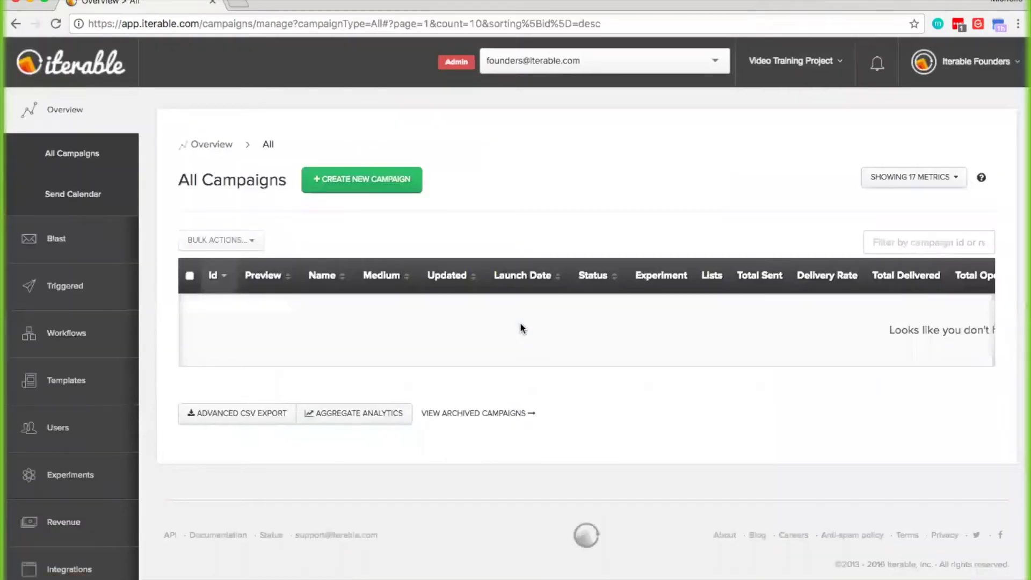
{"action": "scroll", "coordinate": [622, 247], "scroll_direction": "down", "scroll_amount": 1}
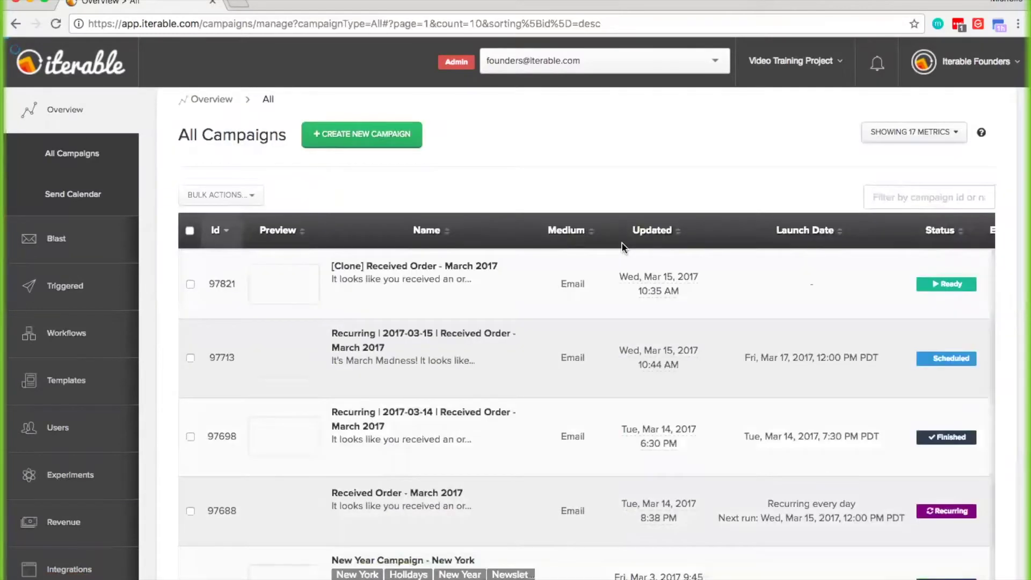
{"action": "scroll", "coordinate": [622, 246], "scroll_direction": "down", "scroll_amount": 2}
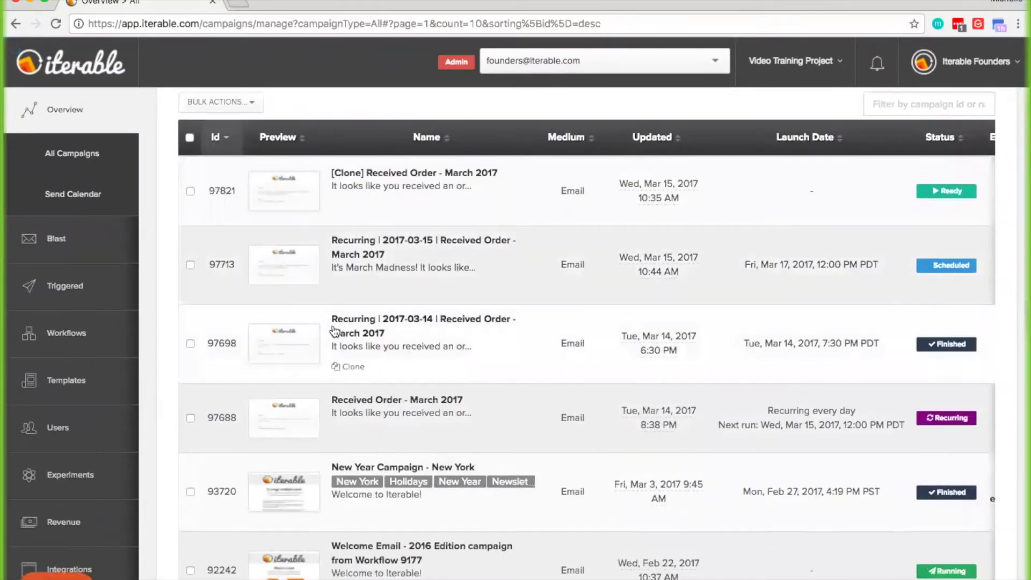
{"action": "left_click", "coordinate": [348, 326]}
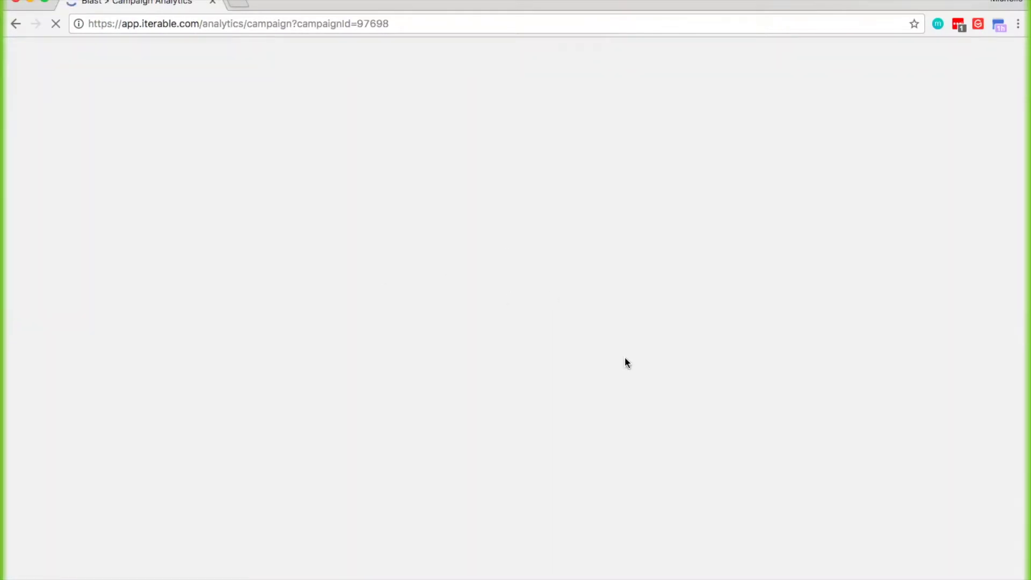
{"action": "scroll", "coordinate": [626, 363], "scroll_direction": "down", "scroll_amount": 3}
{"action": "scroll", "coordinate": [570, 303], "scroll_direction": "down", "scroll_amount": 3}
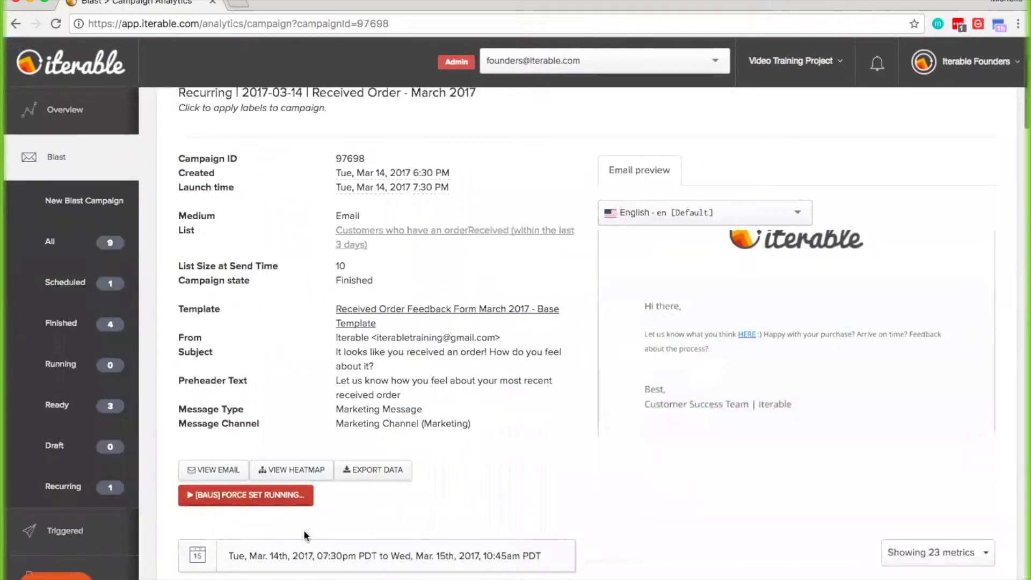
- View the click heatmap of the 2017-03-14 recurring campaign's email
{"action": "left_click", "coordinate": [321, 475]}
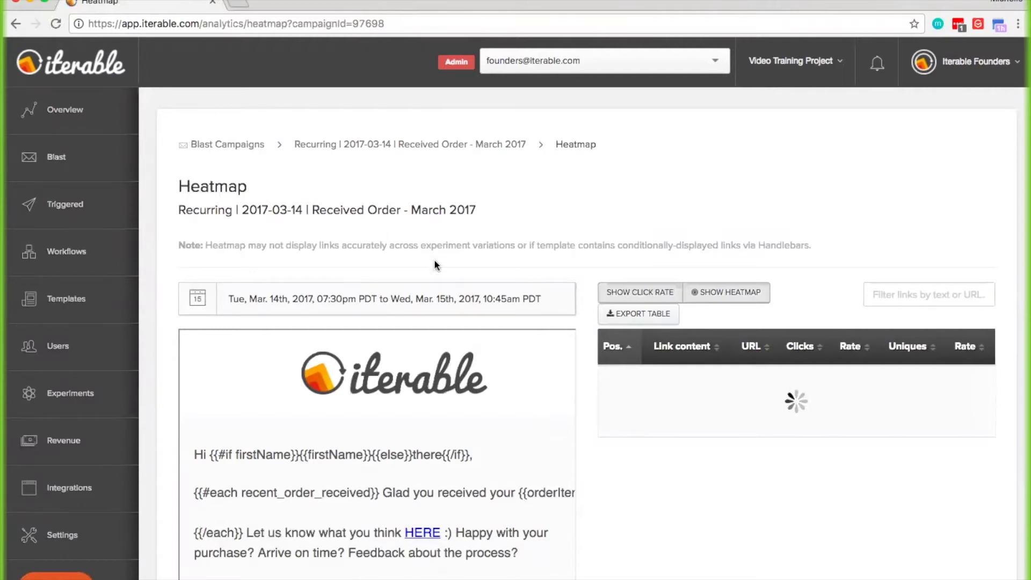
{"action": "scroll", "coordinate": [434, 264], "scroll_direction": "down", "scroll_amount": 5}
{"action": "scroll", "coordinate": [427, 277], "scroll_direction": "up", "scroll_amount": 3}
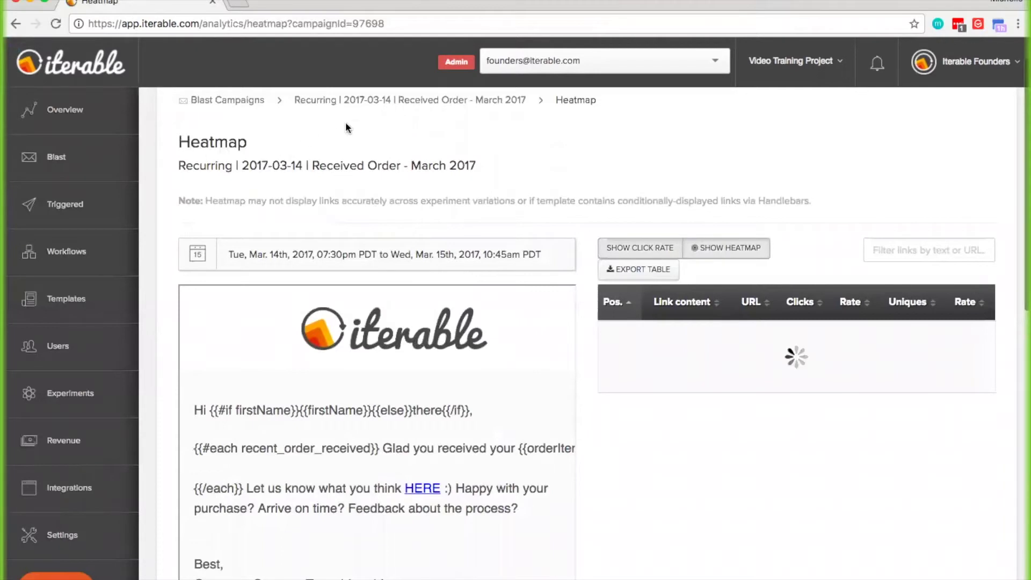
- Reopen the 2017-03-14 campaign's analytics in a separate browser tab and look over its send details and metrics
{"action": "left_click", "coordinate": [336, 101]}
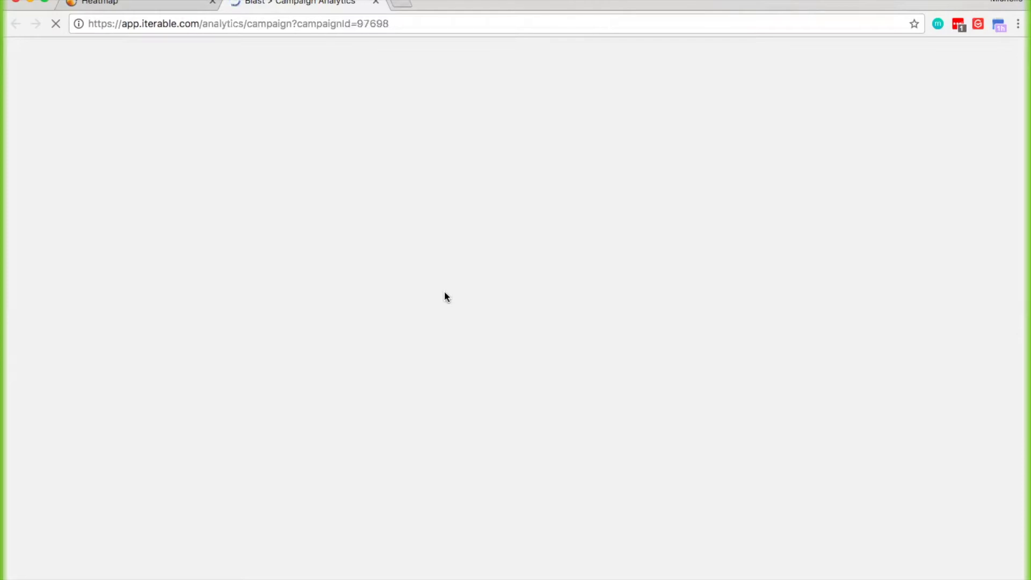
{"action": "scroll", "coordinate": [554, 433], "scroll_direction": "down", "scroll_amount": 5}
{"action": "scroll", "coordinate": [554, 434], "scroll_direction": "up", "scroll_amount": 1}
{"action": "scroll", "coordinate": [554, 434], "scroll_direction": "down", "scroll_amount": 4}
{"action": "scroll", "coordinate": [554, 434], "scroll_direction": "up", "scroll_amount": 5}
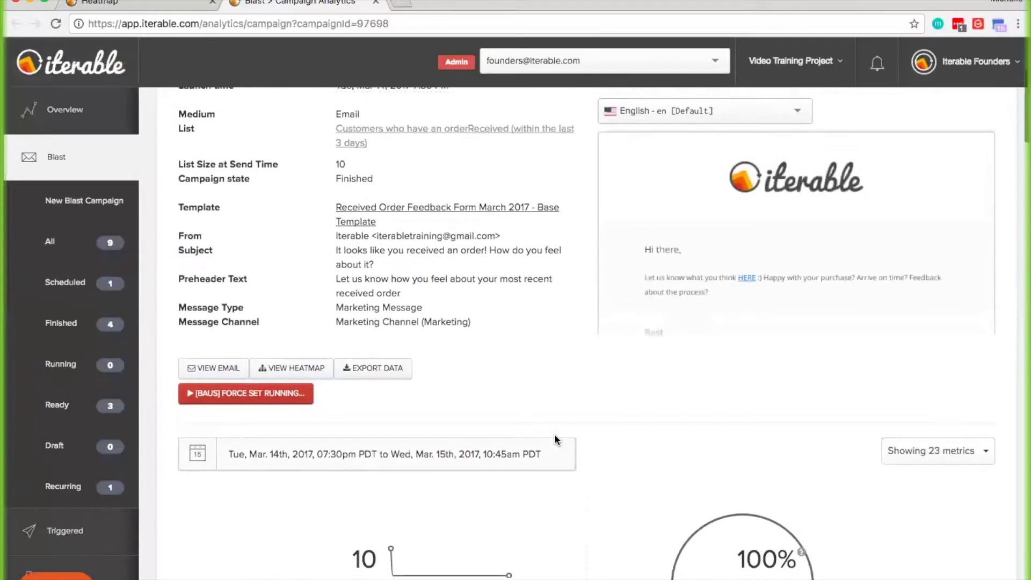
{"action": "scroll", "coordinate": [473, 295], "scroll_direction": "up", "scroll_amount": 1}
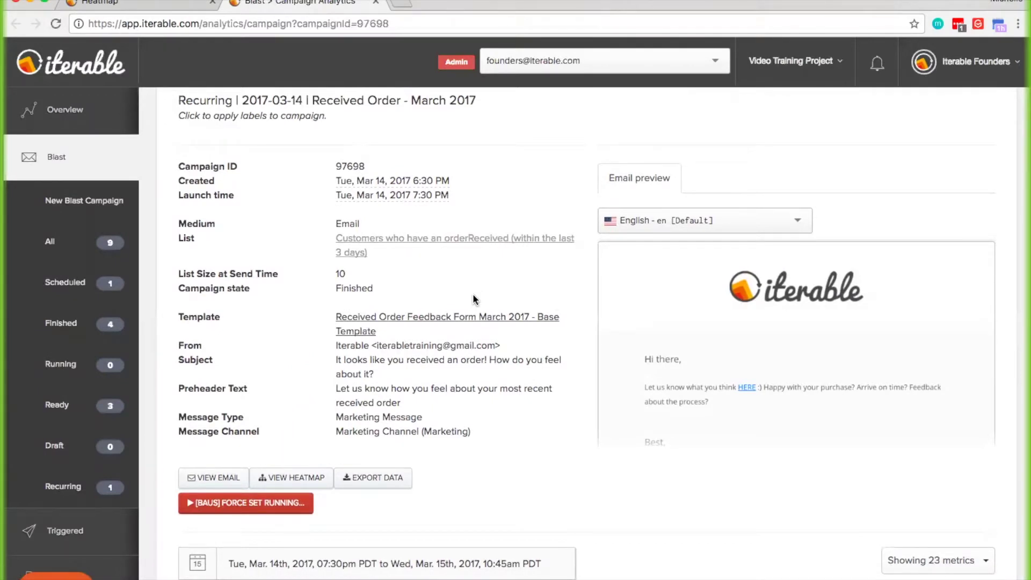
- Open the campaign's dynamic list "Customers who have an orderReceived (within the last 3 days)" and examine its criteria and matching contacts
{"action": "left_click", "coordinate": [358, 257]}
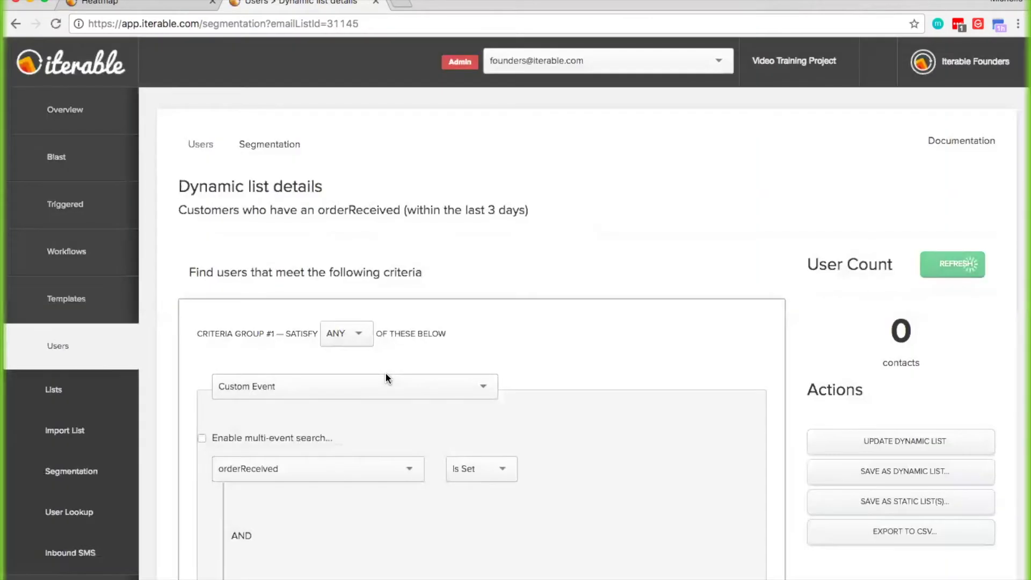
{"action": "scroll", "coordinate": [385, 372], "scroll_direction": "down", "scroll_amount": 3}
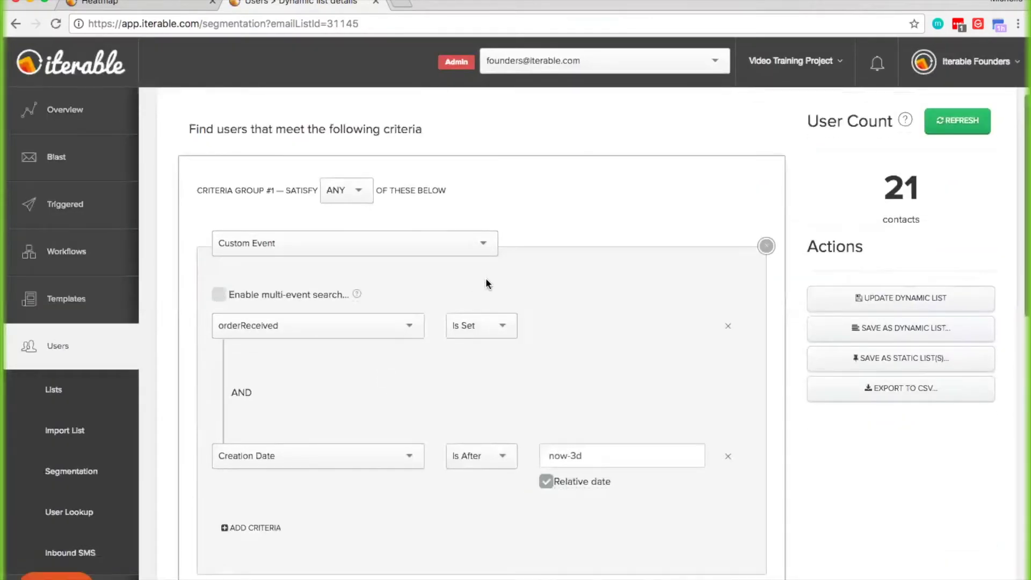
{"action": "scroll", "coordinate": [485, 278], "scroll_direction": "down", "scroll_amount": 4}
{"action": "scroll", "coordinate": [485, 278], "scroll_direction": "down", "scroll_amount": 3}
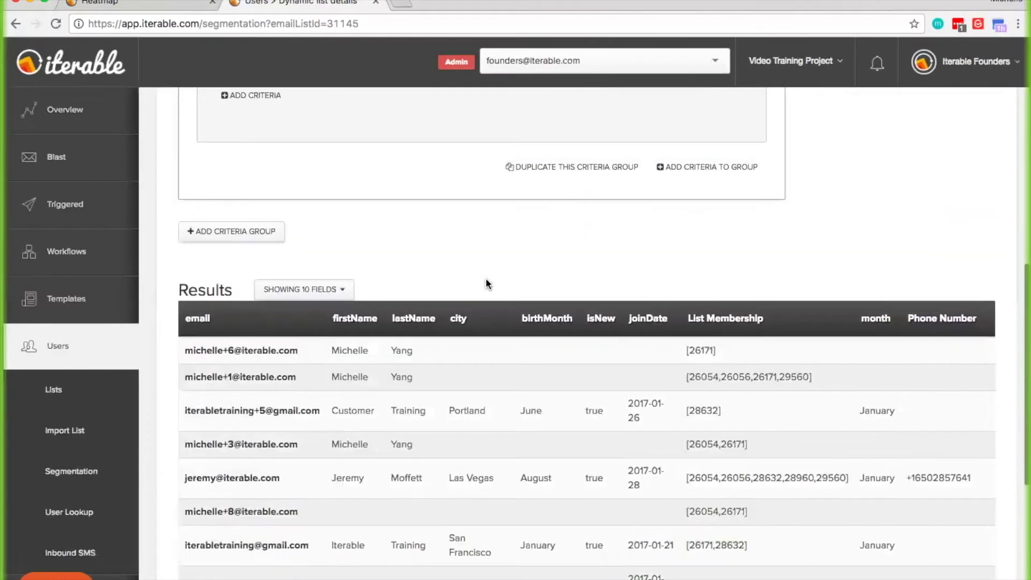
- Open the user profile of the first contact in the list results and look through the contact's event history
{"action": "left_click", "coordinate": [271, 352]}
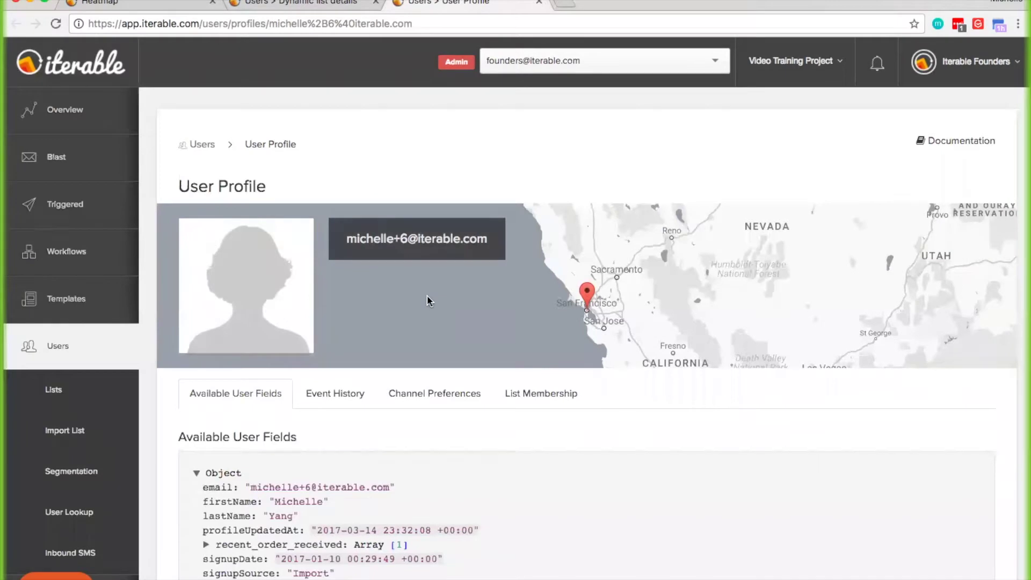
{"action": "scroll", "coordinate": [427, 298], "scroll_direction": "down", "scroll_amount": 5}
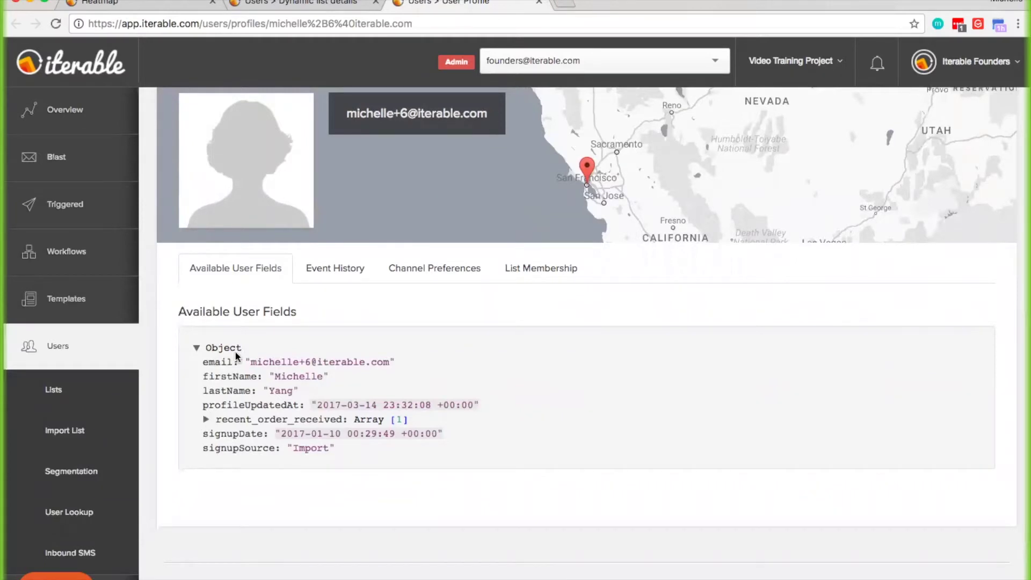
{"action": "left_click", "coordinate": [326, 270]}
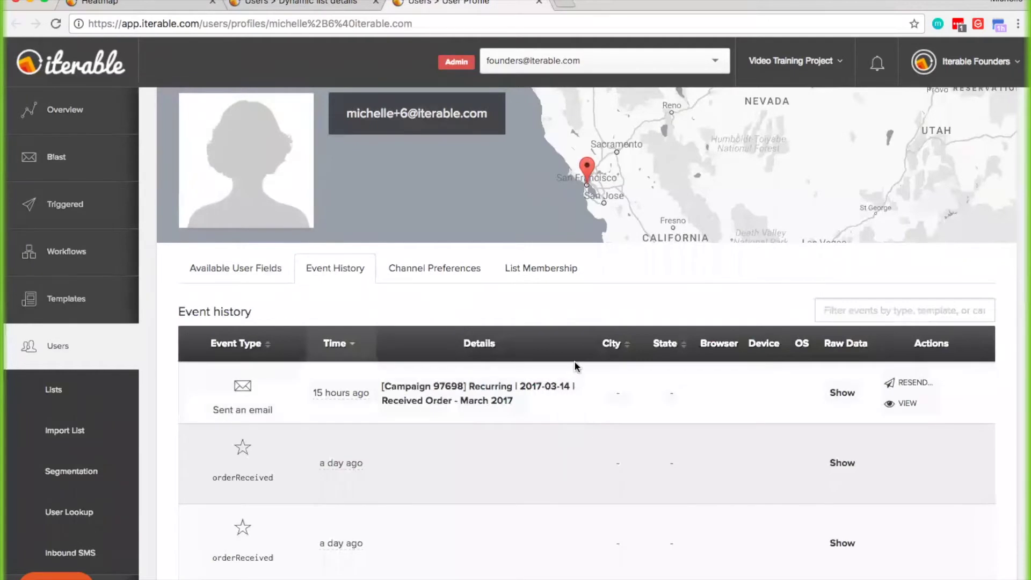
{"action": "scroll", "coordinate": [607, 365], "scroll_direction": "down", "scroll_amount": 2}
{"action": "scroll", "coordinate": [606, 365], "scroll_direction": "down", "scroll_amount": 1}
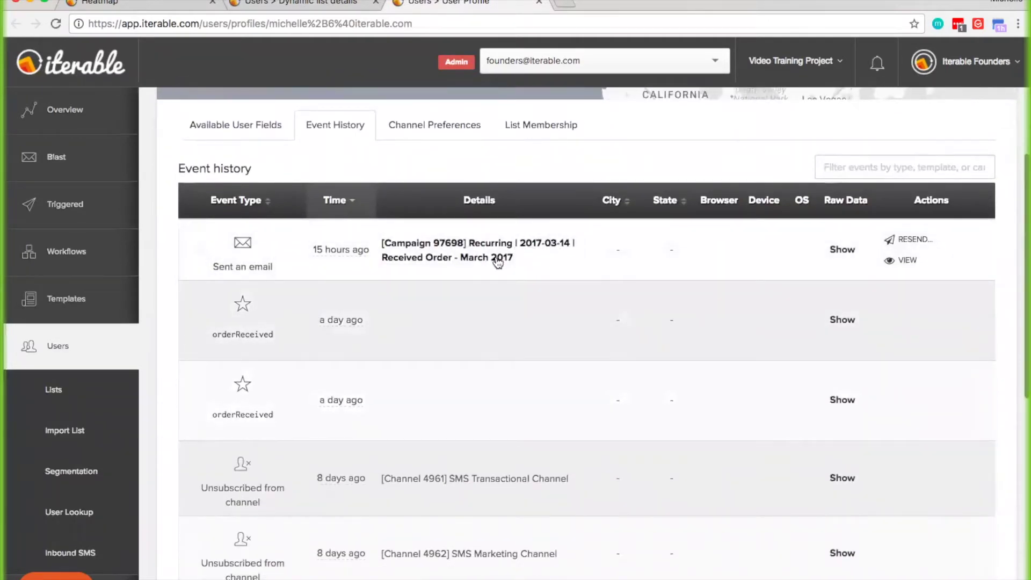
- Show the raw data of the most recent orderReceived event, with its dataFields object expanded
{"action": "left_click", "coordinate": [833, 325]}
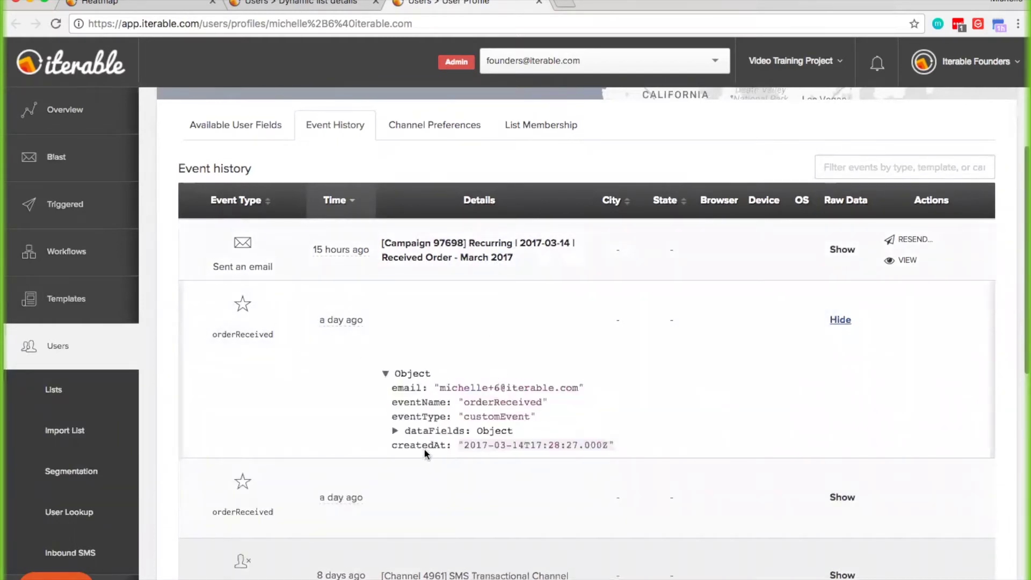
{"action": "left_click", "coordinate": [407, 433]}
{"action": "scroll", "coordinate": [470, 381], "scroll_direction": "down", "scroll_amount": 1}
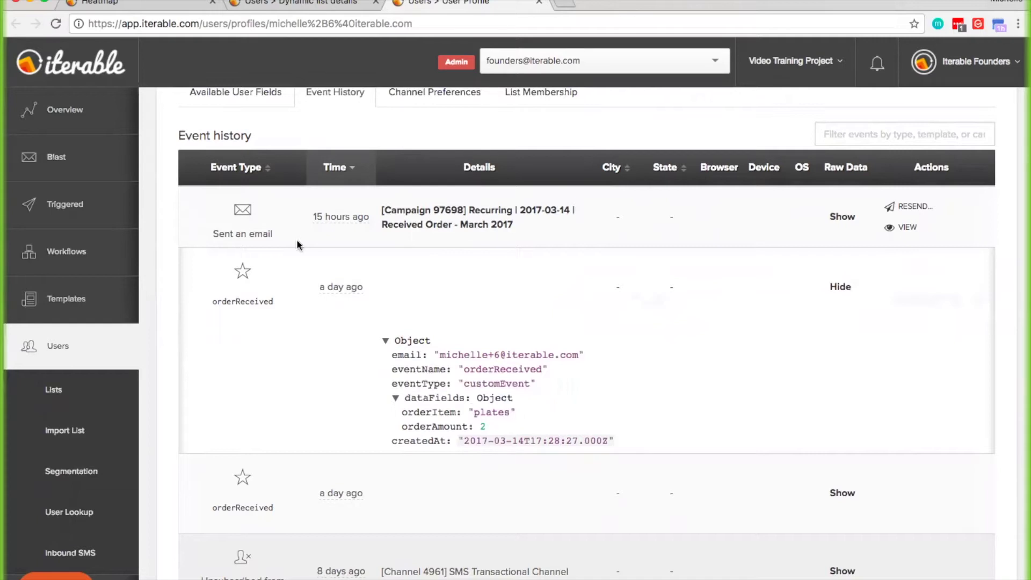
- Return to the contact's available user fields and expand the recent_order_received array down to its order item and amount
{"action": "scroll", "coordinate": [250, 126], "scroll_direction": "up", "scroll_amount": 2}
{"action": "left_click", "coordinate": [246, 148]}
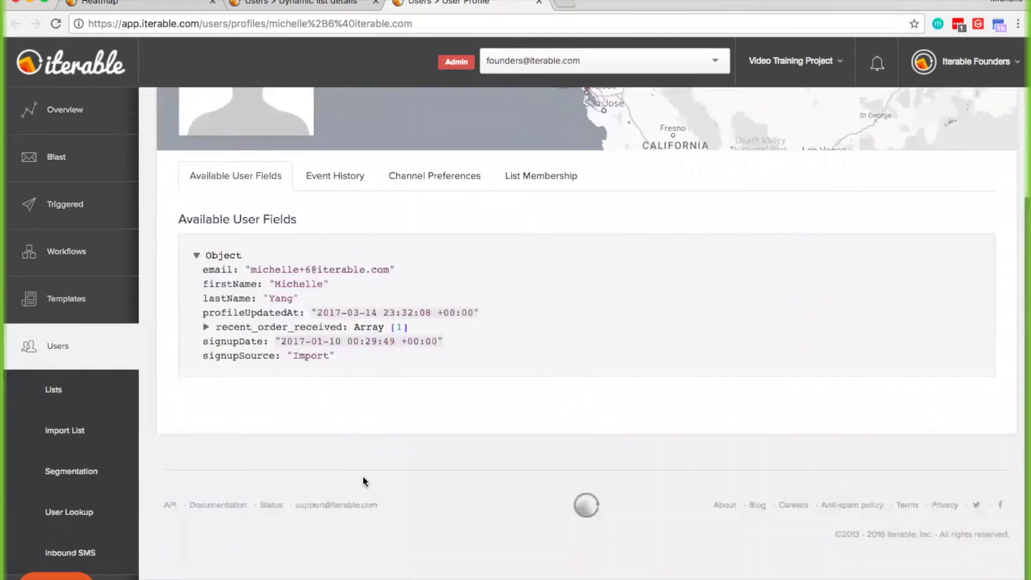
{"action": "left_click", "coordinate": [207, 327]}
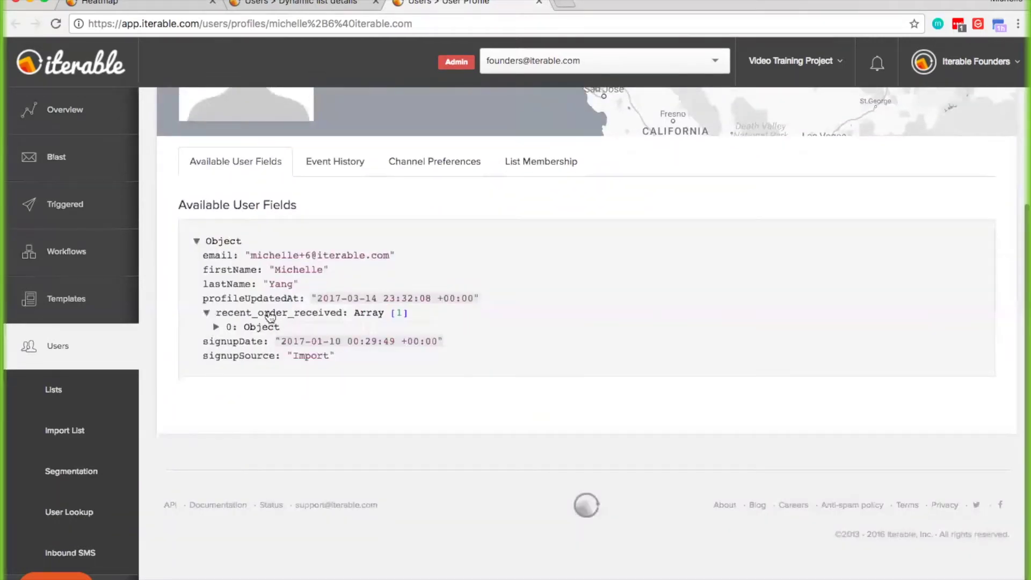
{"action": "left_click", "coordinate": [216, 327]}
{"action": "scroll", "coordinate": [275, 323], "scroll_direction": "down", "scroll_amount": 1}
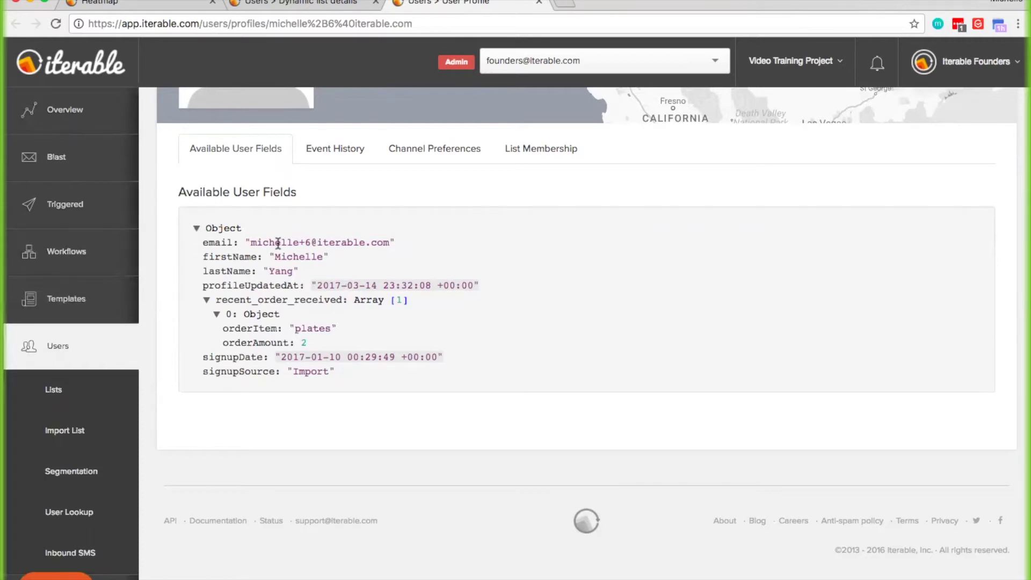
{"action": "scroll", "coordinate": [300, 245], "scroll_direction": "up", "scroll_amount": 3}
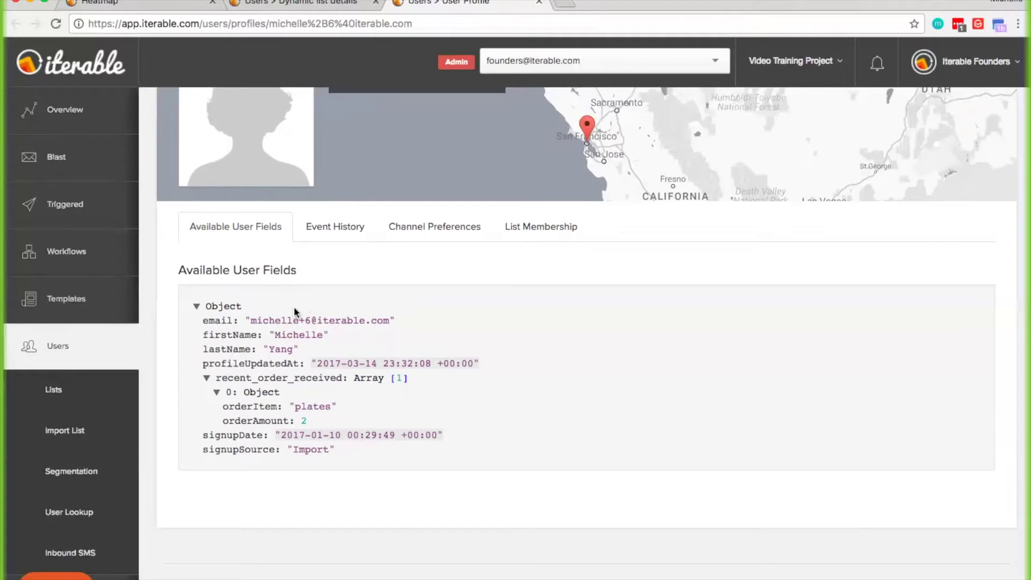
{"action": "scroll", "coordinate": [248, 236], "scroll_direction": "up", "scroll_amount": 2}
{"action": "scroll", "coordinate": [248, 237], "scroll_direction": "up", "scroll_amount": 1}
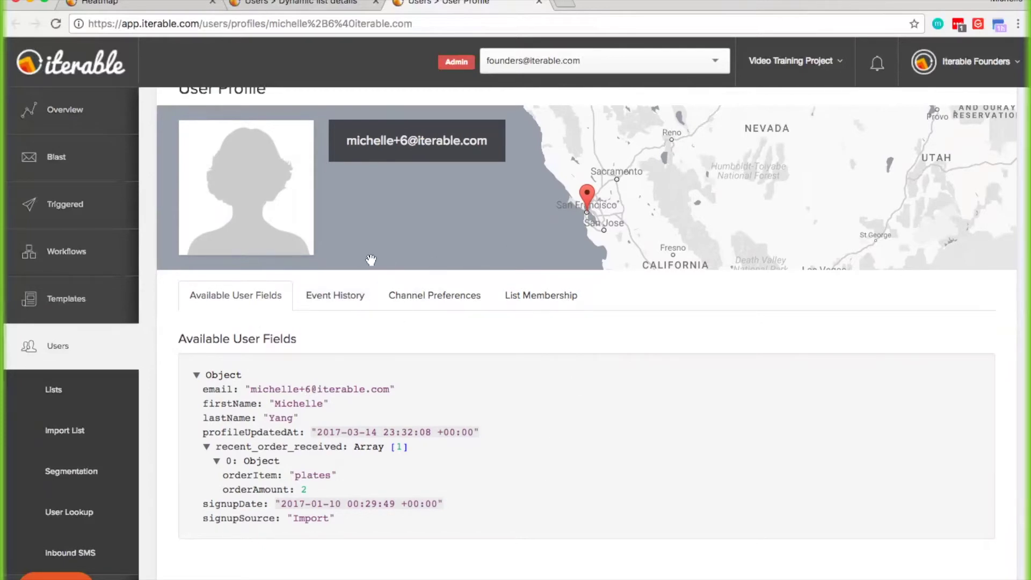
- Go back to the contact's event history and check the sent-email entry, its available actions and the orderReceived data
{"action": "left_click", "coordinate": [335, 295]}
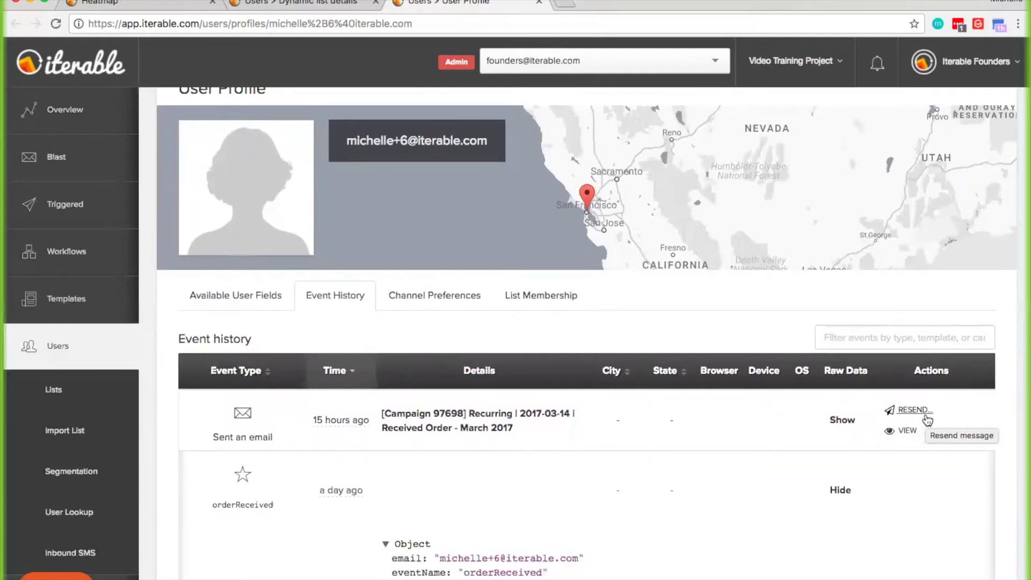
{"action": "scroll", "coordinate": [660, 322], "scroll_direction": "down", "scroll_amount": 3}
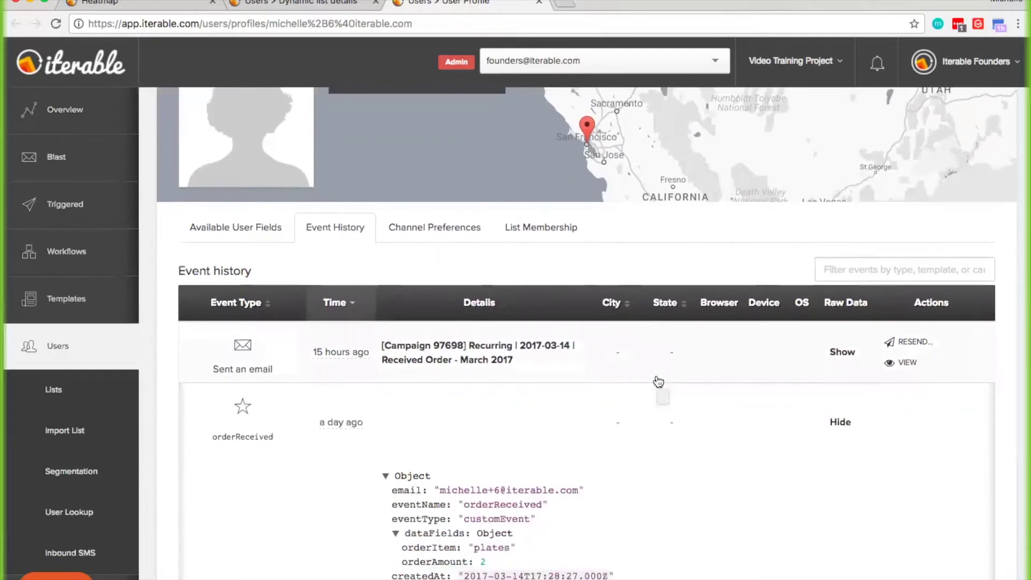
{"action": "scroll", "coordinate": [442, 410], "scroll_direction": "down", "scroll_amount": 3}
{"action": "scroll", "coordinate": [443, 410], "scroll_direction": "down", "scroll_amount": 1}
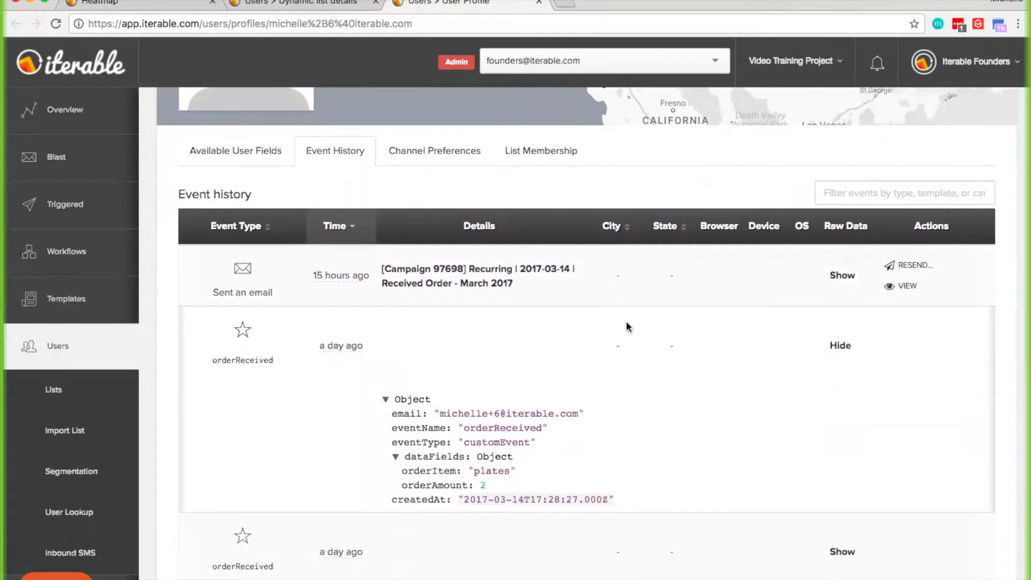
- Open the list of all blast campaigns and compare the cloned, scheduled, finished and recurring Received Order campaigns
{"action": "mouse_move", "coordinate": [56, 157]}
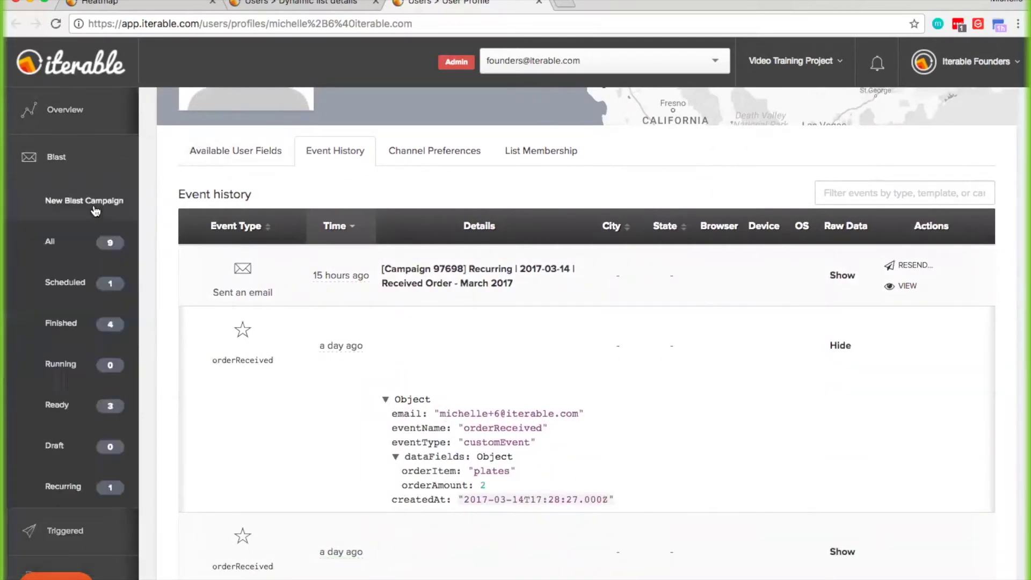
{"action": "left_click", "coordinate": [79, 245]}
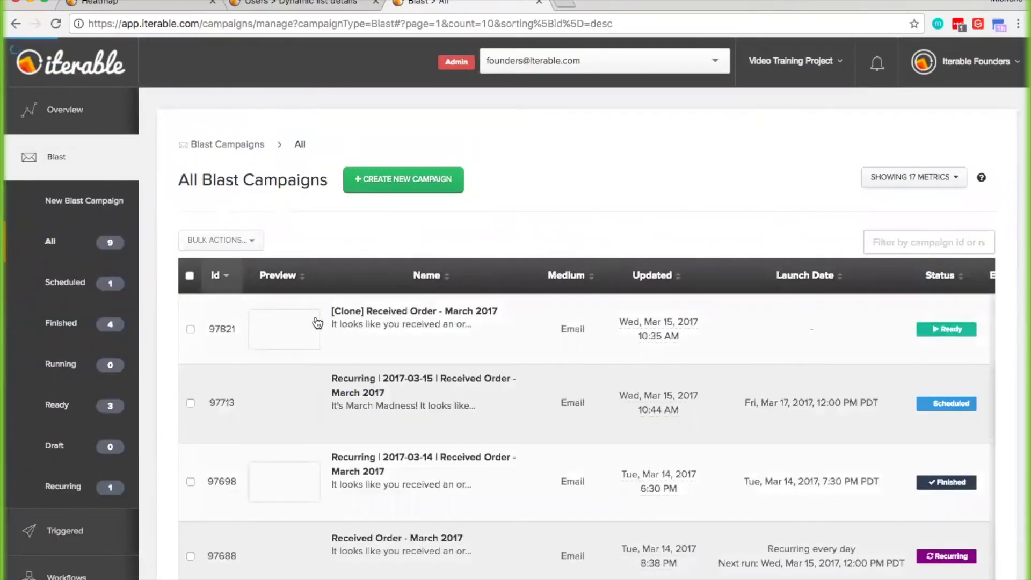
{"action": "left_click", "coordinate": [288, 326]}
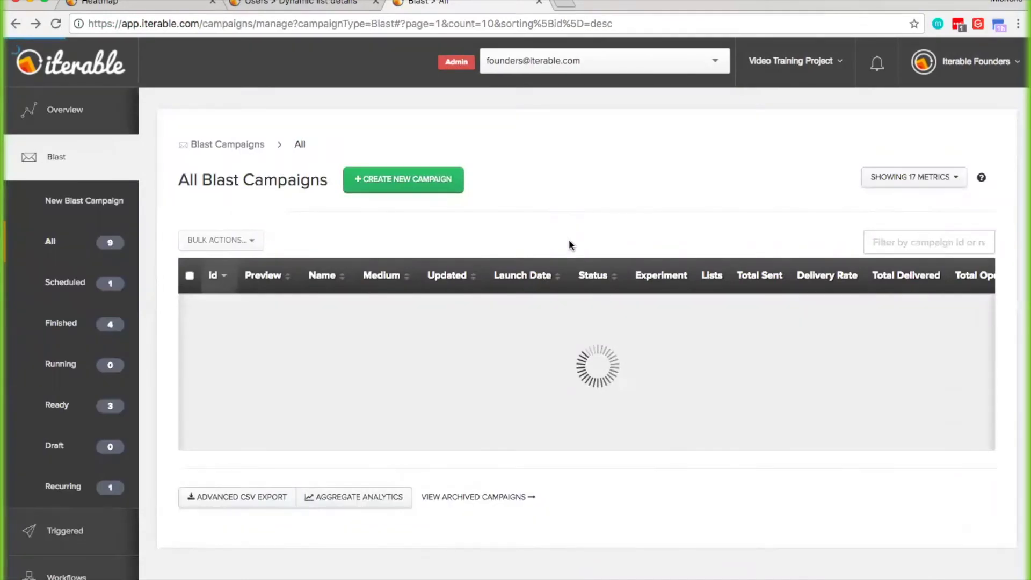
{"action": "scroll", "coordinate": [607, 156], "scroll_direction": "down", "scroll_amount": 2}
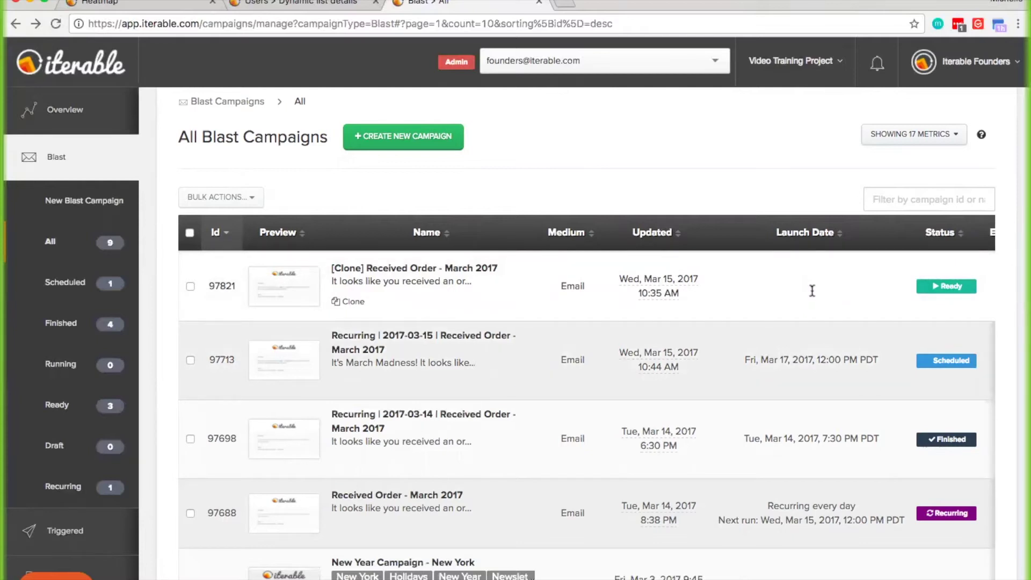
- Open "[Clone] Received Order - March 2017", save its template and continue to Review & Launch to check the campaign details and launch options
{"action": "left_click", "coordinate": [375, 268]}
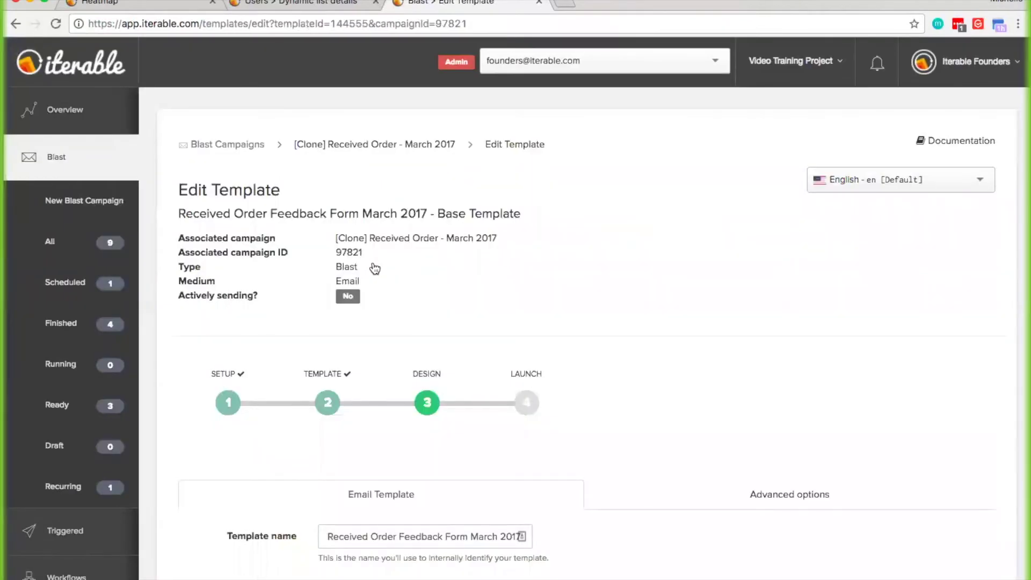
{"action": "scroll", "coordinate": [520, 167], "scroll_direction": "down", "scroll_amount": 10}
{"action": "scroll", "coordinate": [519, 168], "scroll_direction": "down", "scroll_amount": 1}
{"action": "scroll", "coordinate": [519, 171], "scroll_direction": "down", "scroll_amount": 7}
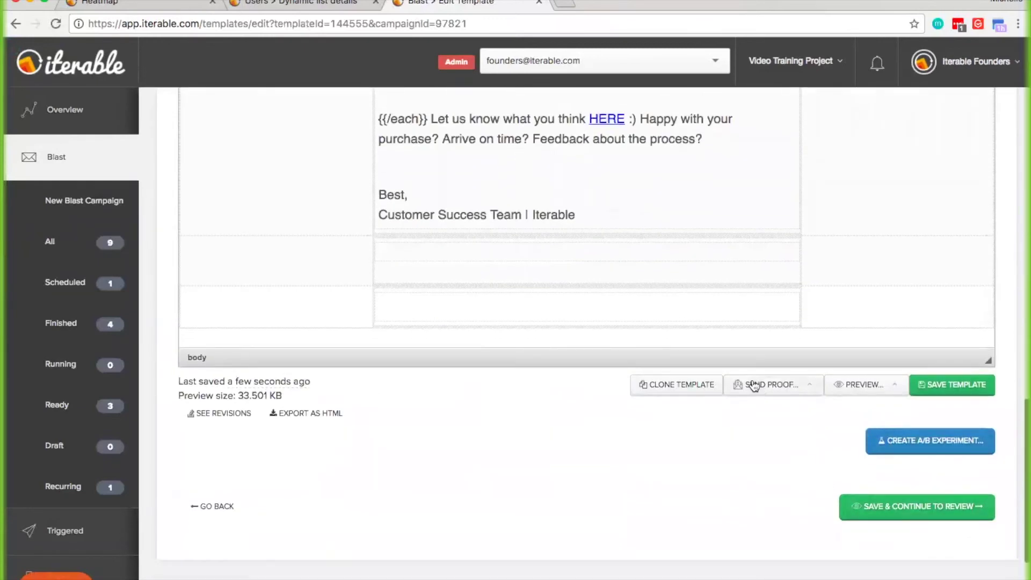
{"action": "left_click", "coordinate": [986, 509]}
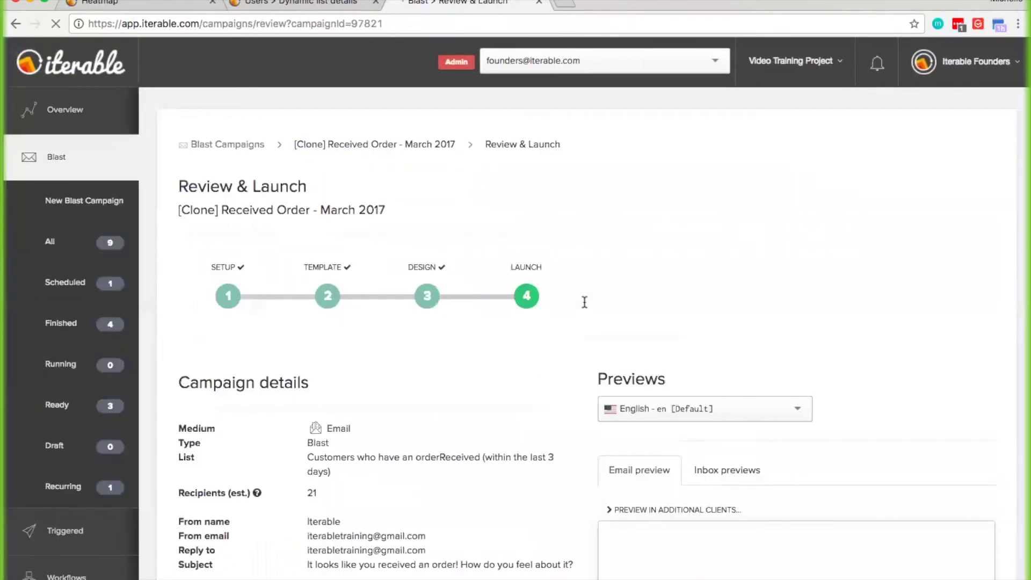
{"action": "scroll", "coordinate": [584, 302], "scroll_direction": "down", "scroll_amount": 4}
{"action": "scroll", "coordinate": [584, 301], "scroll_direction": "down", "scroll_amount": 2}
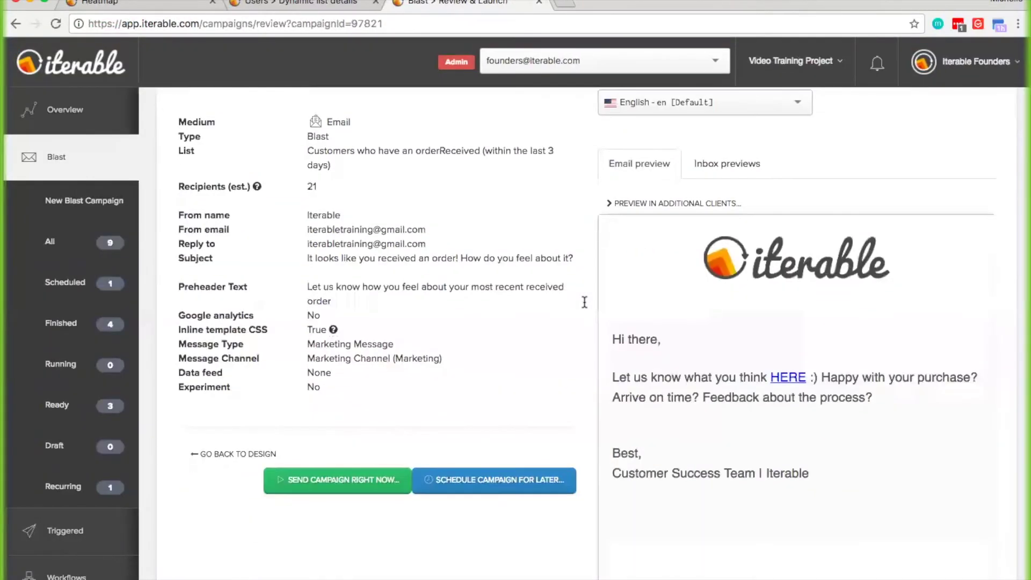
- Check the confirmation for sending the cloned campaign immediately and dismiss it without sending
{"action": "left_click", "coordinate": [368, 492]}
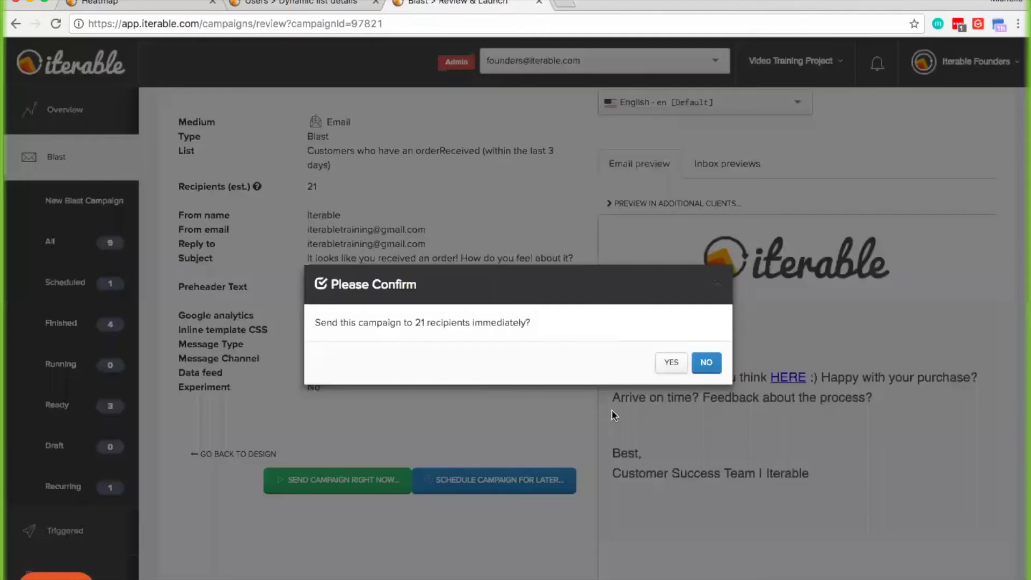
{"action": "left_click", "coordinate": [718, 282]}
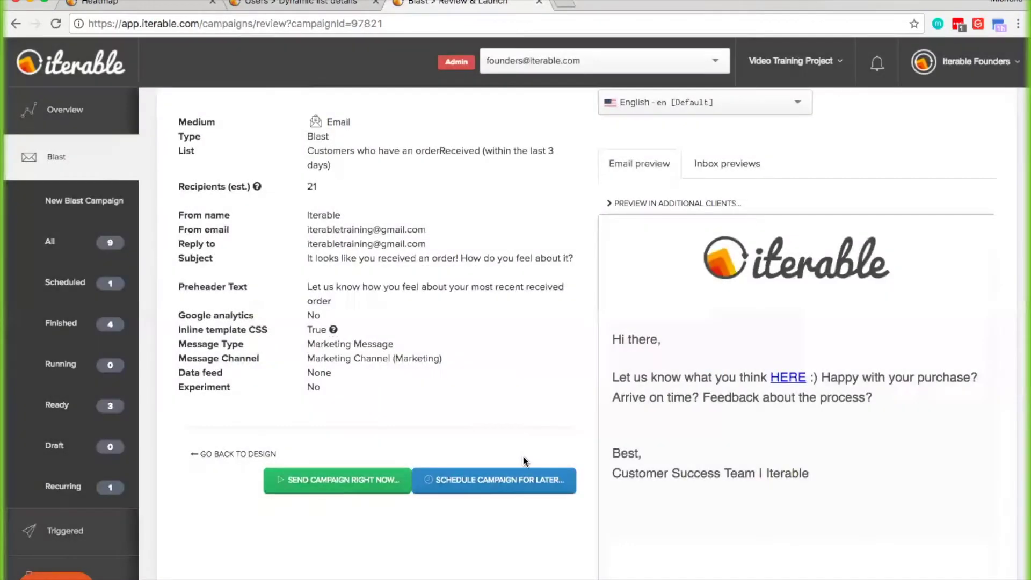
{"action": "scroll", "coordinate": [547, 398], "scroll_direction": "up", "scroll_amount": 2}
{"action": "scroll", "coordinate": [547, 399], "scroll_direction": "down", "scroll_amount": 1}
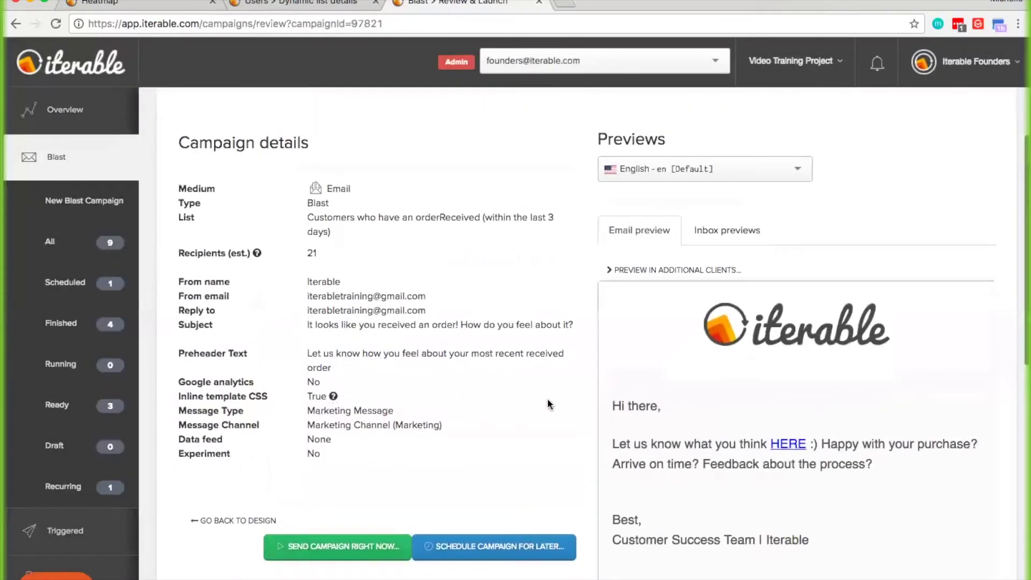
- Start scheduling the campaign and set its send time to Tuesday, March 21, 2017 at 1:00 PM
{"action": "left_click", "coordinate": [518, 545]}
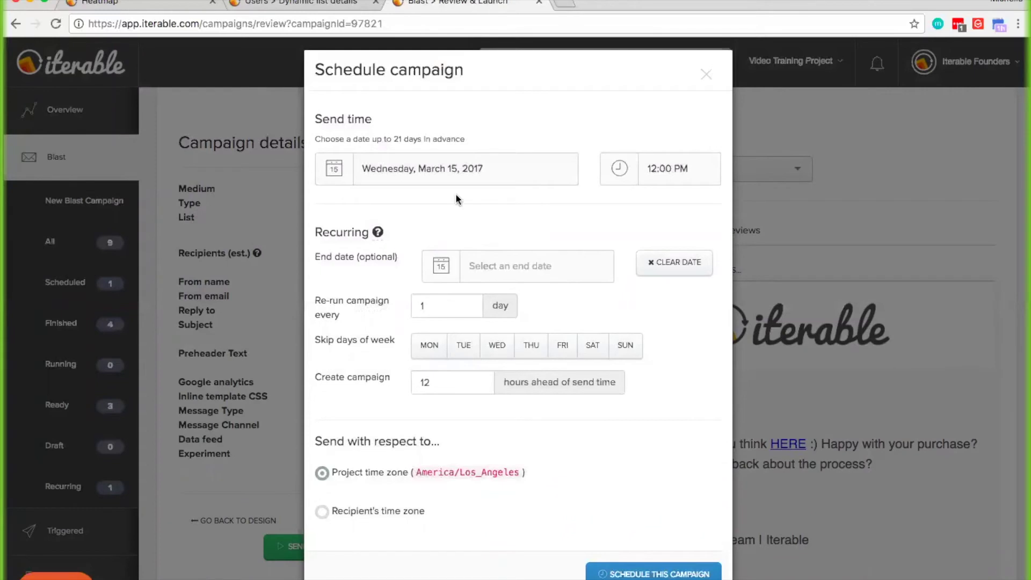
{"action": "left_click", "coordinate": [515, 175]}
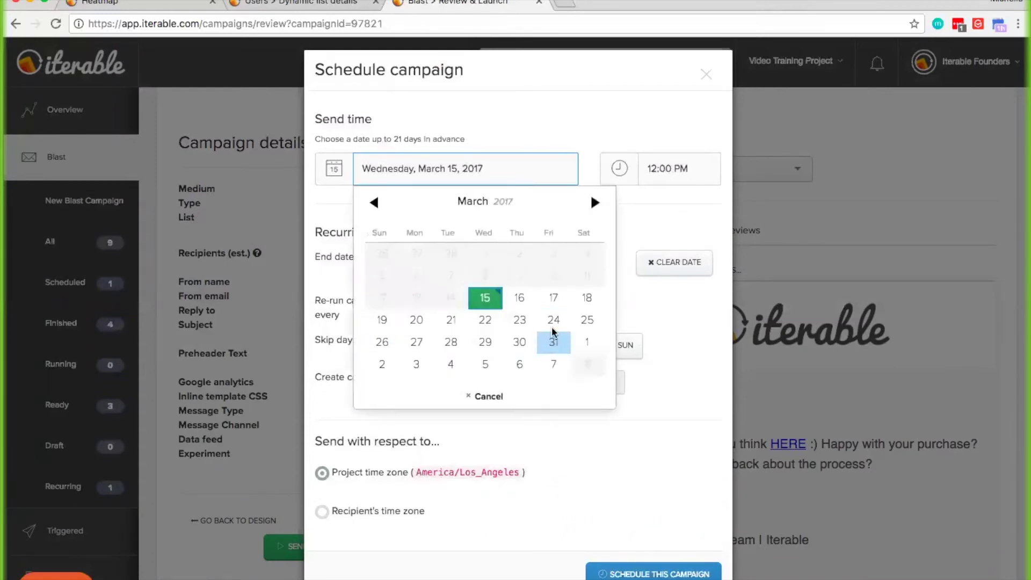
{"action": "left_click", "coordinate": [450, 315]}
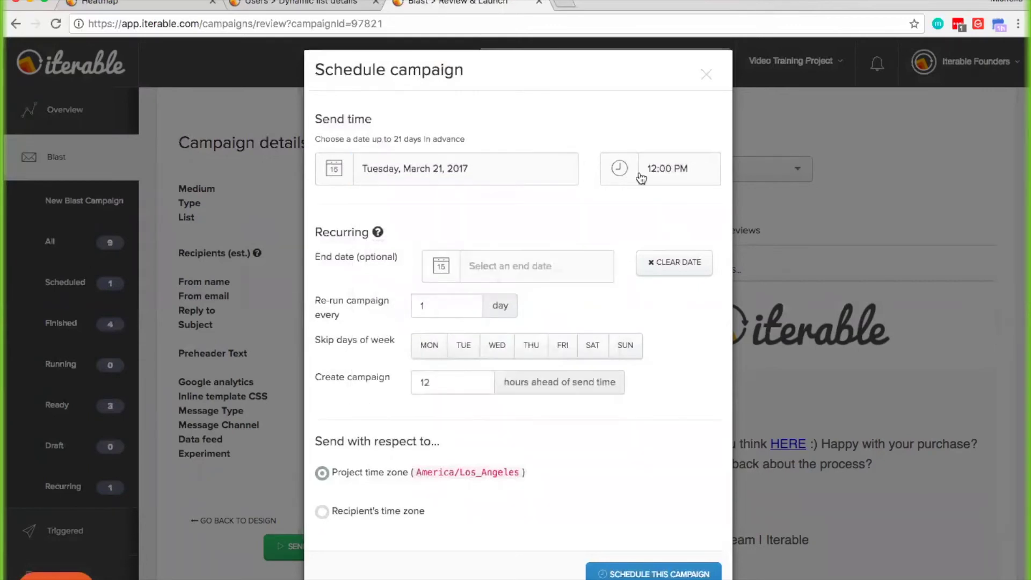
{"action": "left_click", "coordinate": [661, 176]}
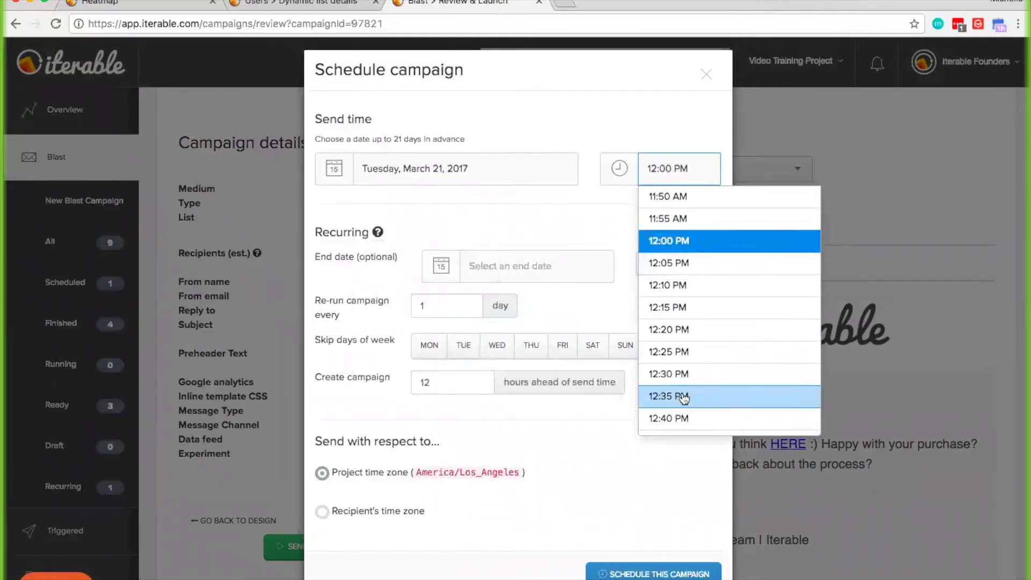
{"action": "scroll", "coordinate": [676, 322], "scroll_direction": "down", "scroll_amount": 5}
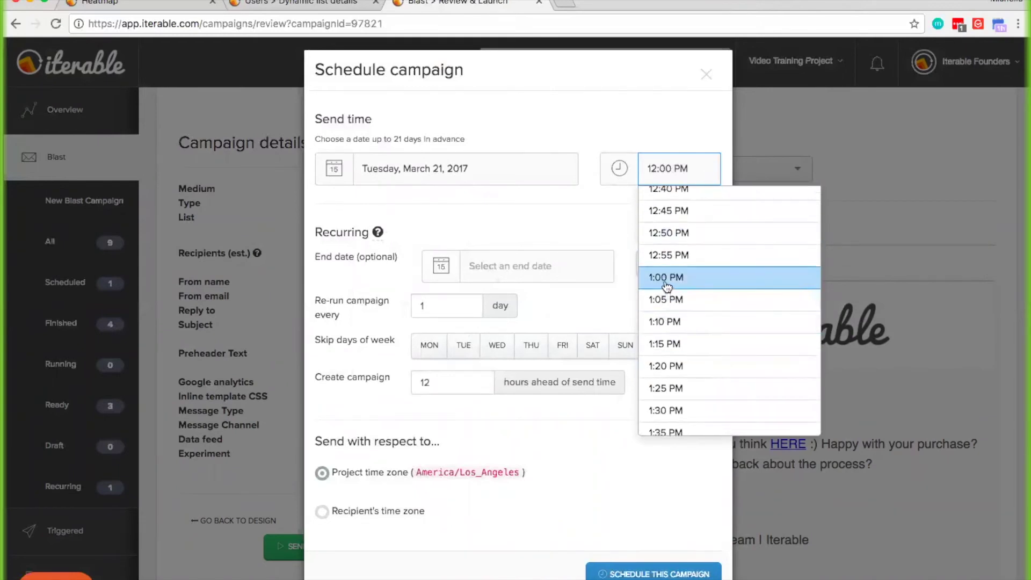
{"action": "left_click", "coordinate": [667, 285]}
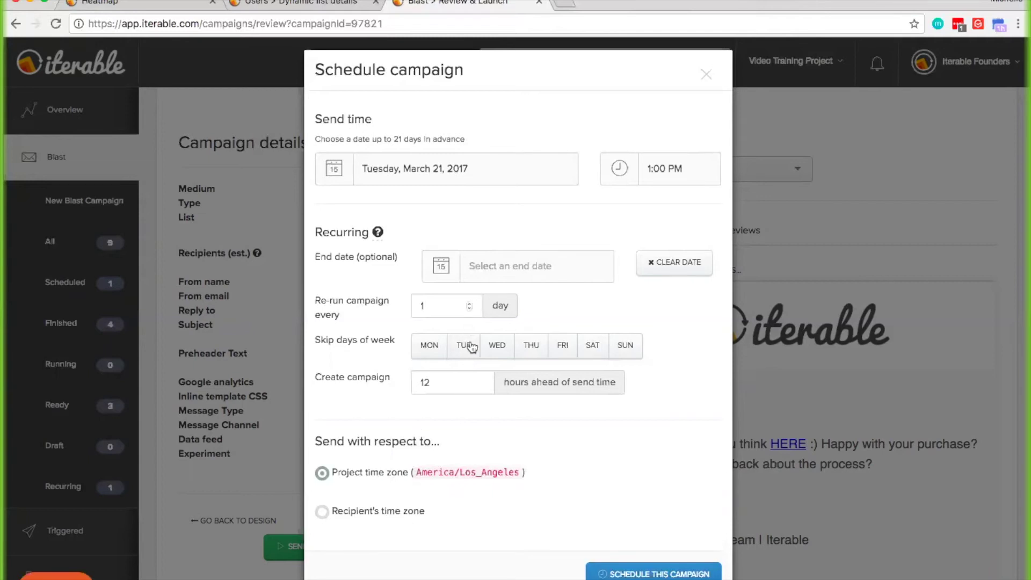
- Set the campaign to send in the recipient's time zone and check the starting and fallback timezones
{"action": "left_click", "coordinate": [379, 513]}
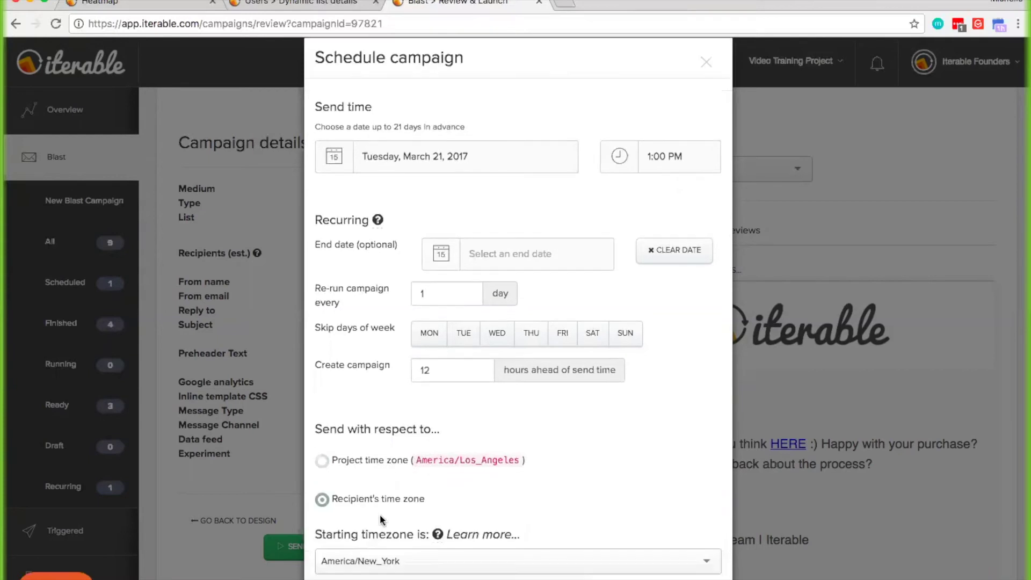
{"action": "scroll", "coordinate": [490, 456], "scroll_direction": "down", "scroll_amount": 3}
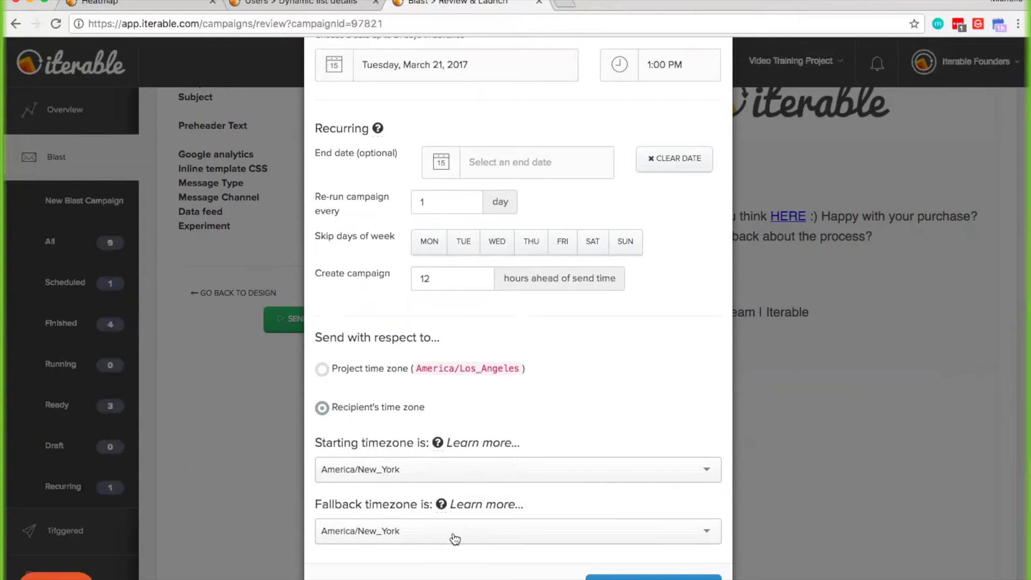
{"action": "scroll", "coordinate": [504, 398], "scroll_direction": "up", "scroll_amount": 3}
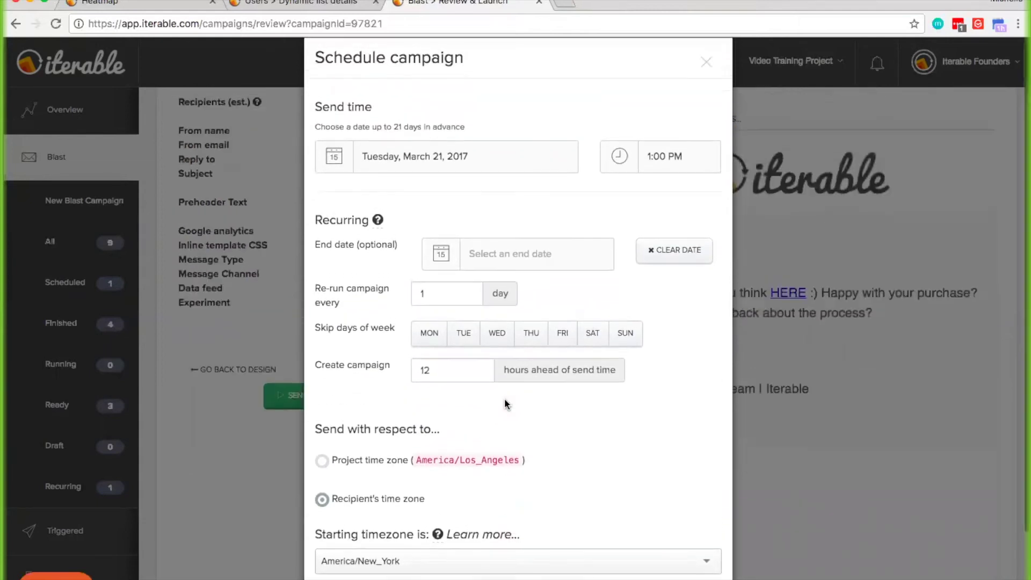
- Set the recurrence to end on April 7, 2017 and skip Tuesdays, Thursdays and Saturdays
{"action": "left_click", "coordinate": [489, 253]}
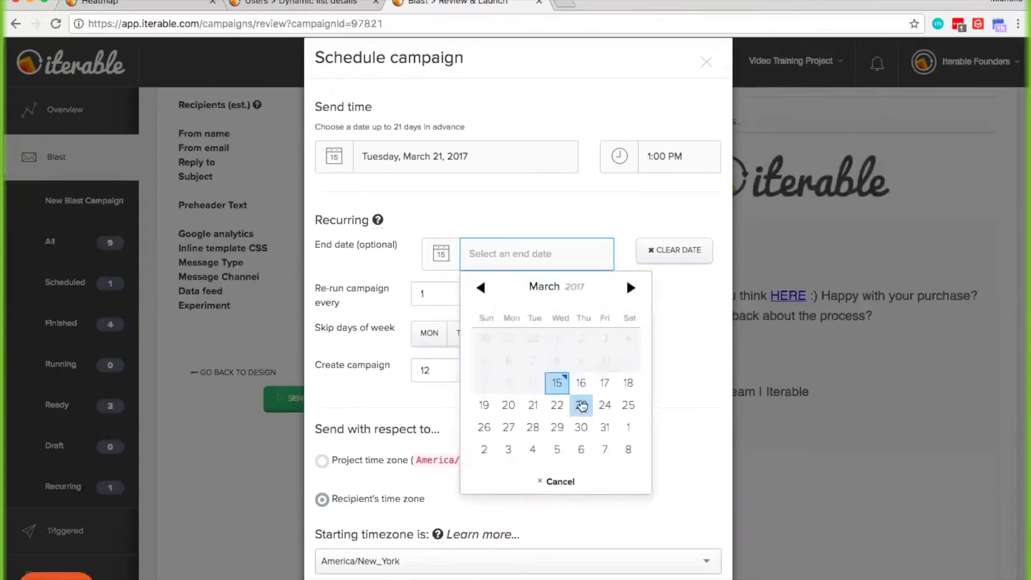
{"action": "left_click", "coordinate": [614, 454]}
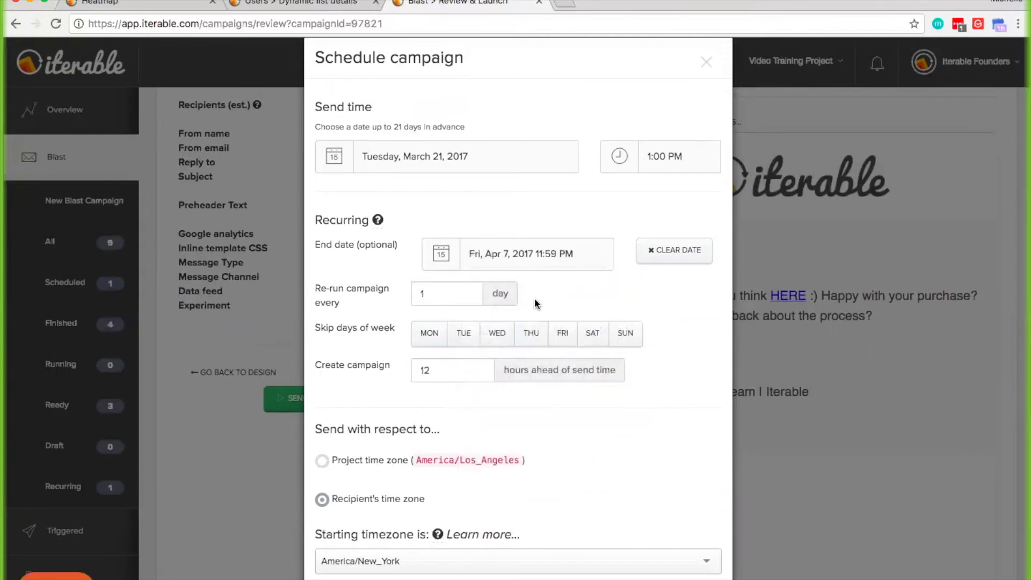
{"action": "left_click", "coordinate": [466, 337]}
{"action": "left_click", "coordinate": [541, 341]}
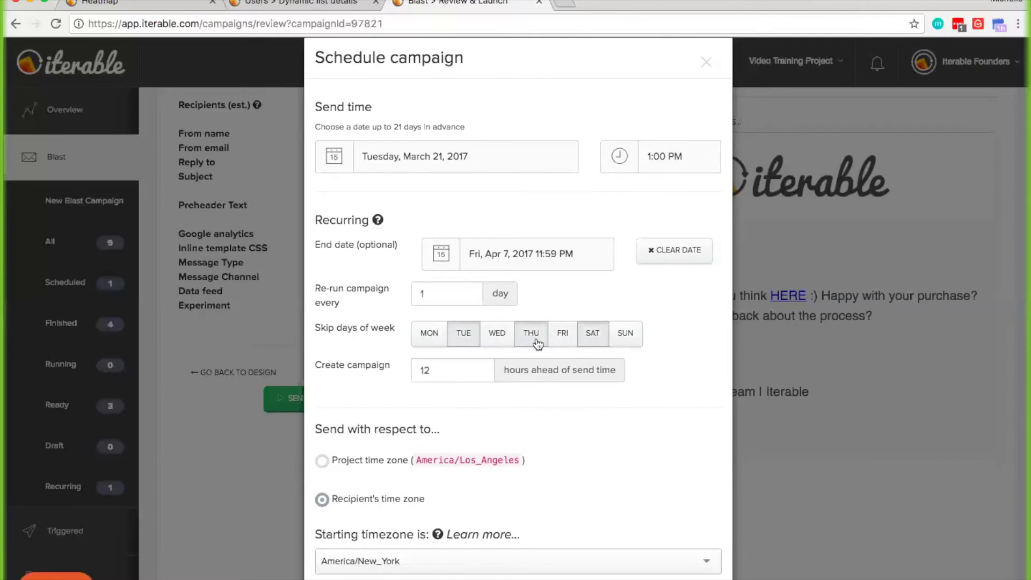
{"action": "left_click", "coordinate": [607, 338]}
- Set the campaign to re-run every 3 days
{"action": "left_click", "coordinate": [450, 296]}
{"action": "key", "text": "BackSpace"}
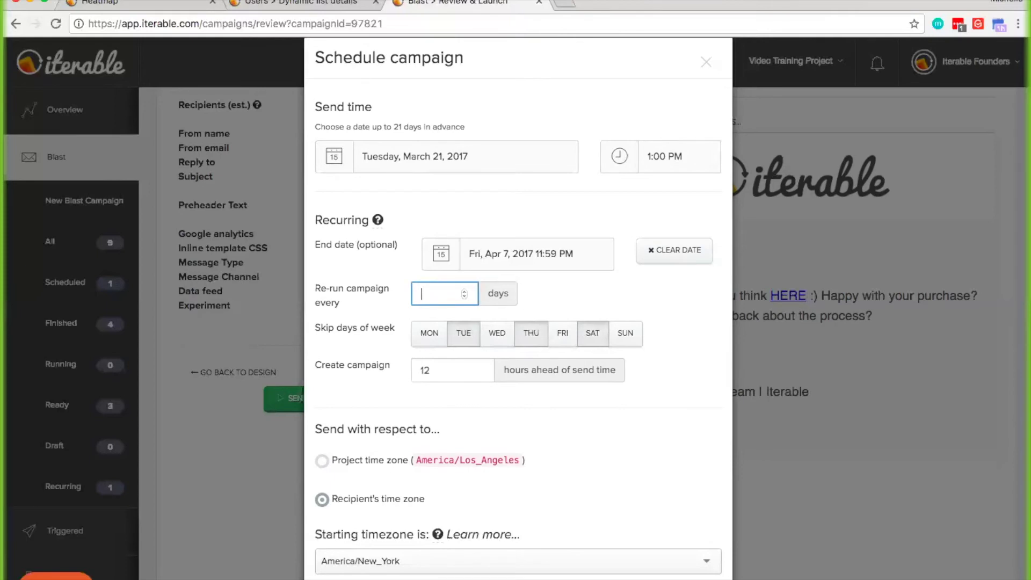
{"action": "type", "text": "2"}
{"action": "key", "text": "BackSpace"}
{"action": "type", "text": "3"}
- Set campaign creation to 25 hours ahead of send time and try to schedule the recurring campaign
{"action": "left_click", "coordinate": [445, 371]}
{"action": "key", "text": "BackSpace"}
{"action": "key", "text": "BackSpace"}
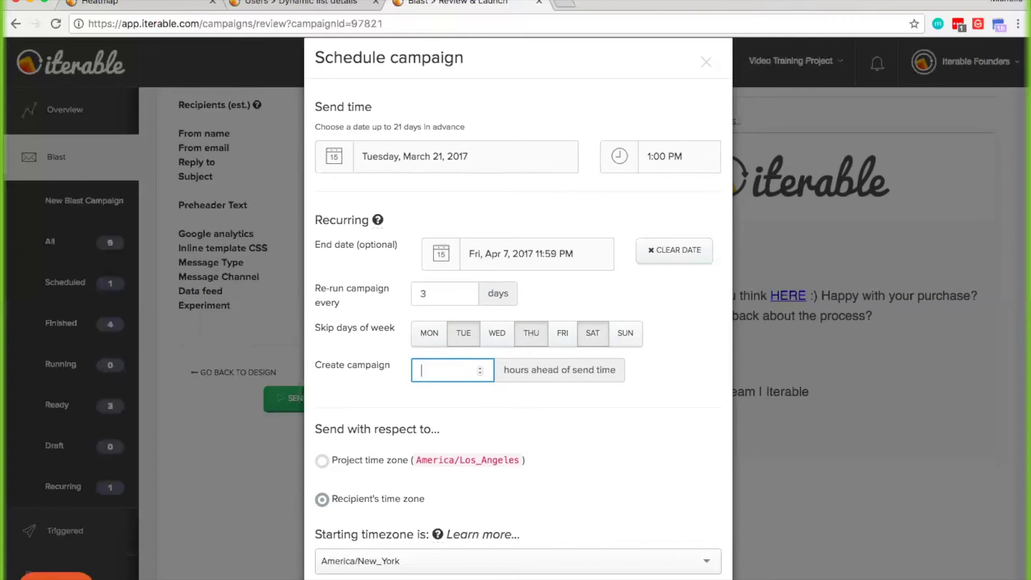
{"action": "type", "text": "25"}
{"action": "left_click", "coordinate": [555, 428]}
{"action": "scroll", "coordinate": [555, 428], "scroll_direction": "down", "scroll_amount": 1}
{"action": "scroll", "coordinate": [510, 386], "scroll_direction": "down", "scroll_amount": 2}
{"action": "scroll", "coordinate": [472, 350], "scroll_direction": "up", "scroll_amount": 2}
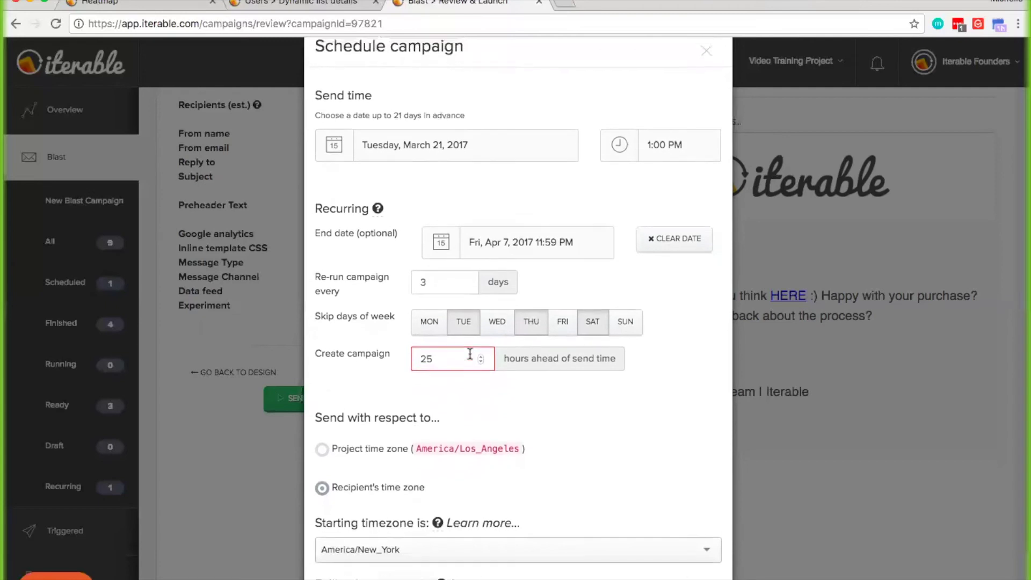
{"action": "scroll", "coordinate": [563, 430], "scroll_direction": "down", "scroll_amount": 3}
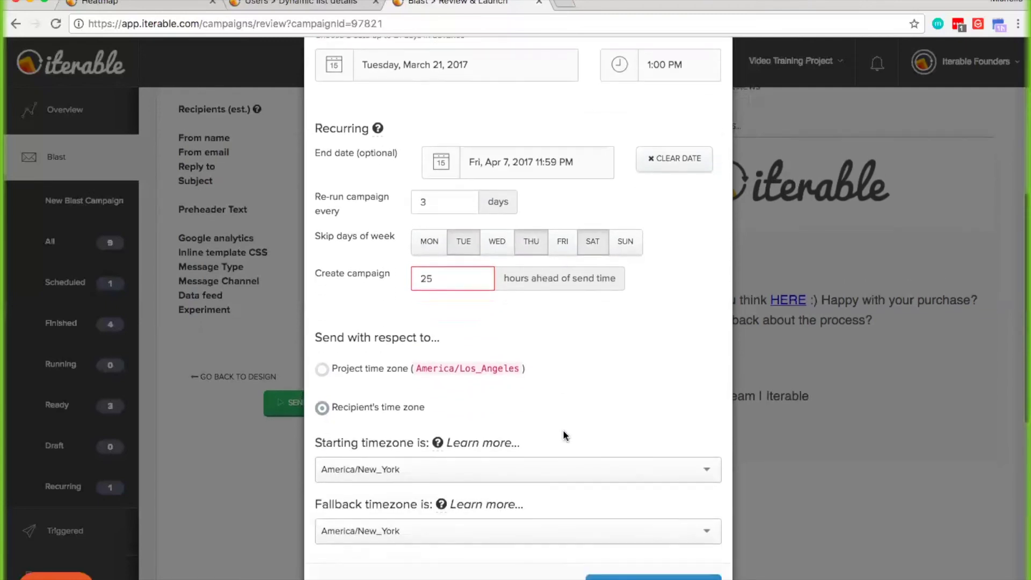
{"action": "left_click", "coordinate": [653, 576]}
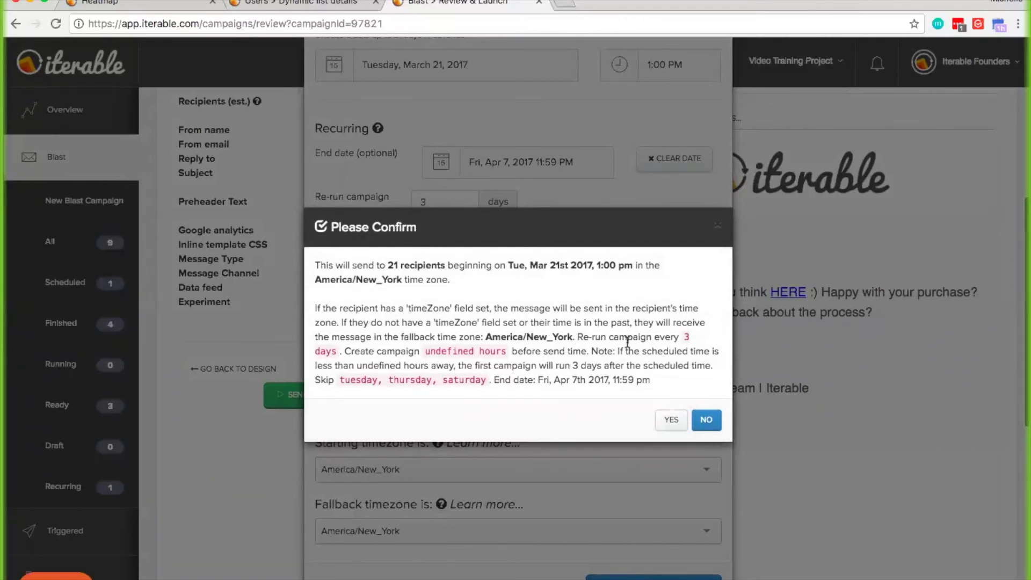
{"action": "left_click", "coordinate": [667, 418]}
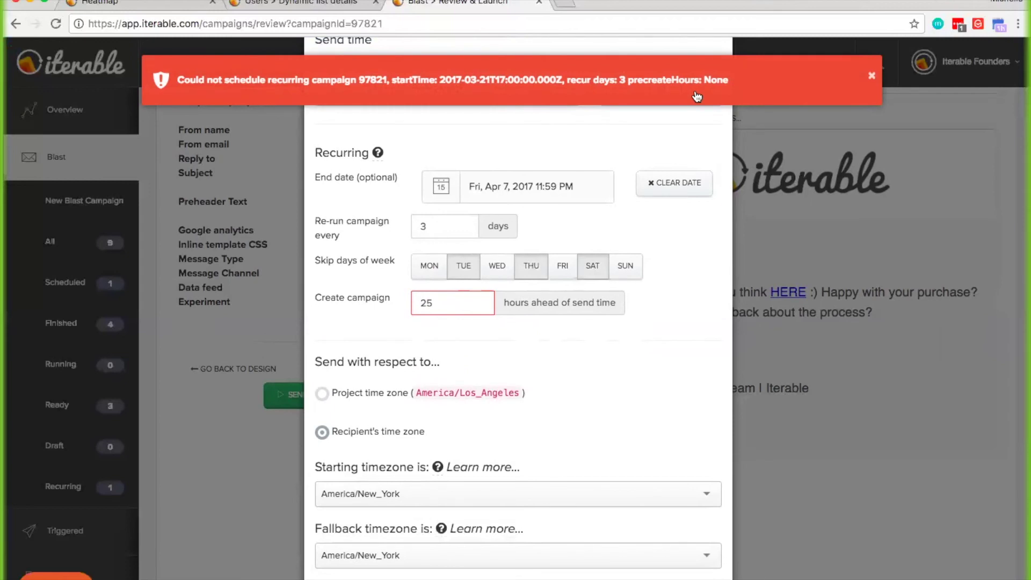
- Set campaign creation to 12 hours ahead of send time and review the recurring schedule settings
{"action": "left_click", "coordinate": [451, 304]}
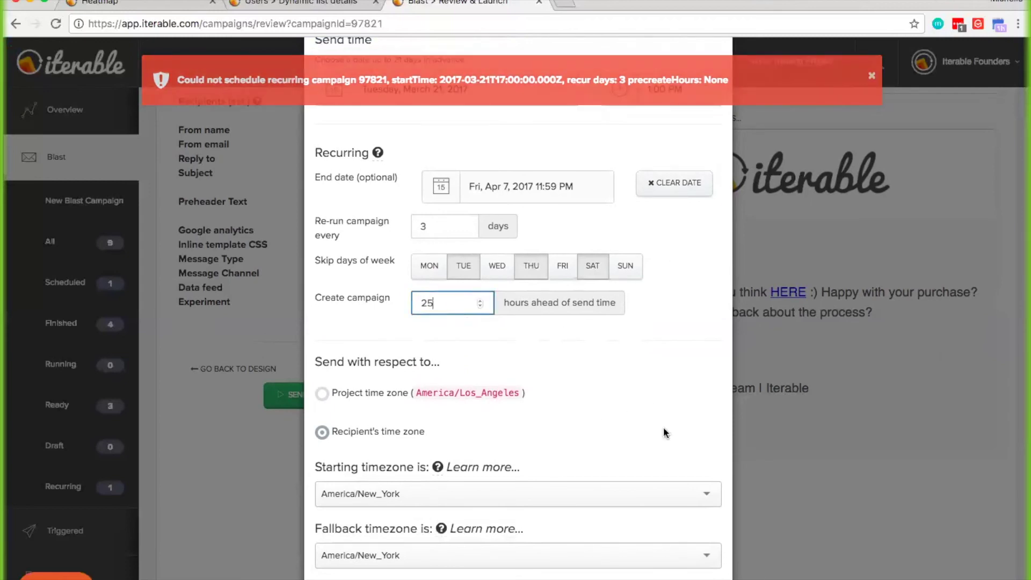
{"action": "scroll", "coordinate": [666, 433], "scroll_direction": "down", "scroll_amount": 1}
{"action": "key", "text": "BackSpace"}
{"action": "key", "text": "BackSpace"}
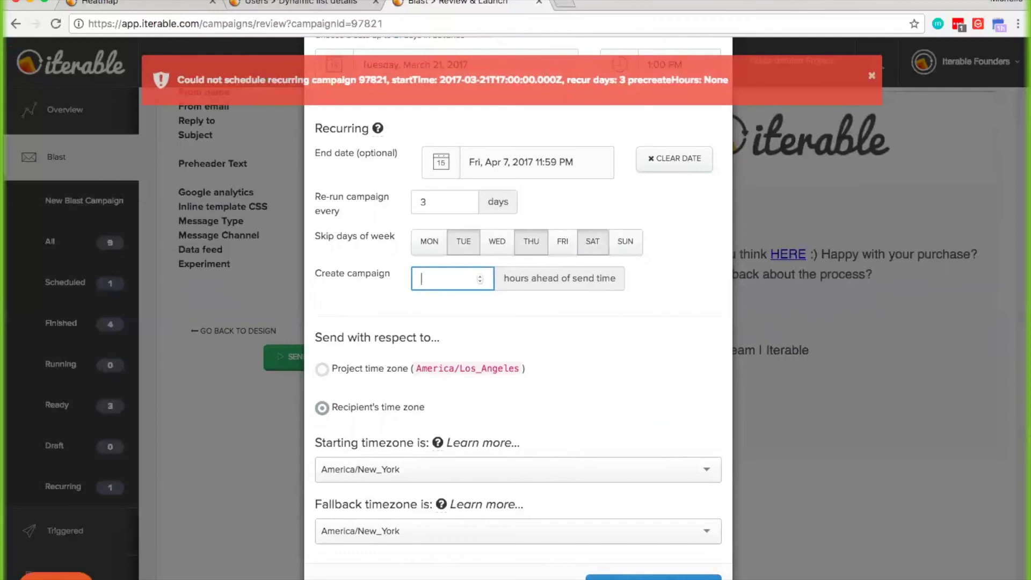
{"action": "type", "text": "12"}
{"action": "left_click", "coordinate": [644, 358]}
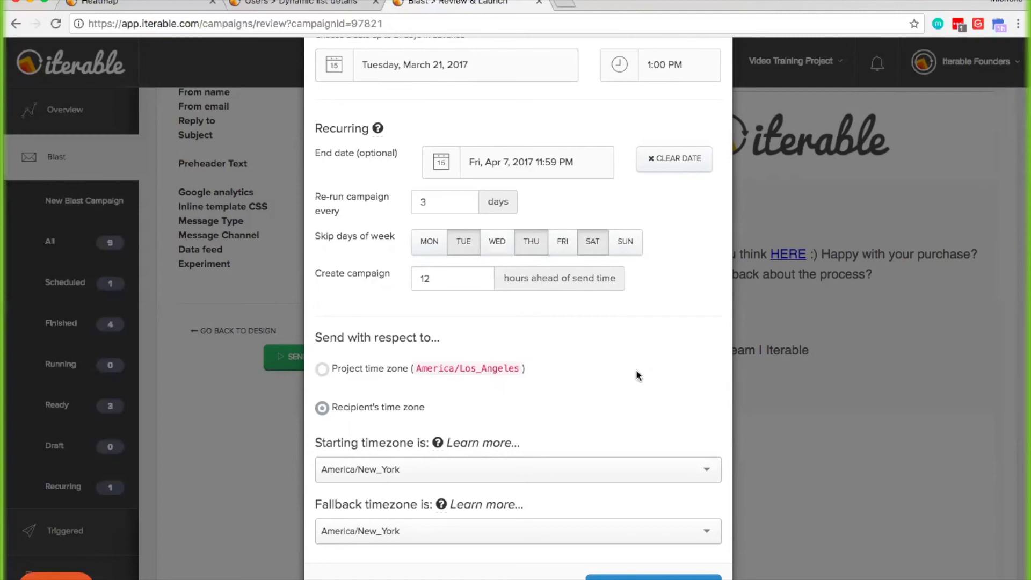
{"action": "scroll", "coordinate": [642, 310], "scroll_direction": "up", "scroll_amount": 3}
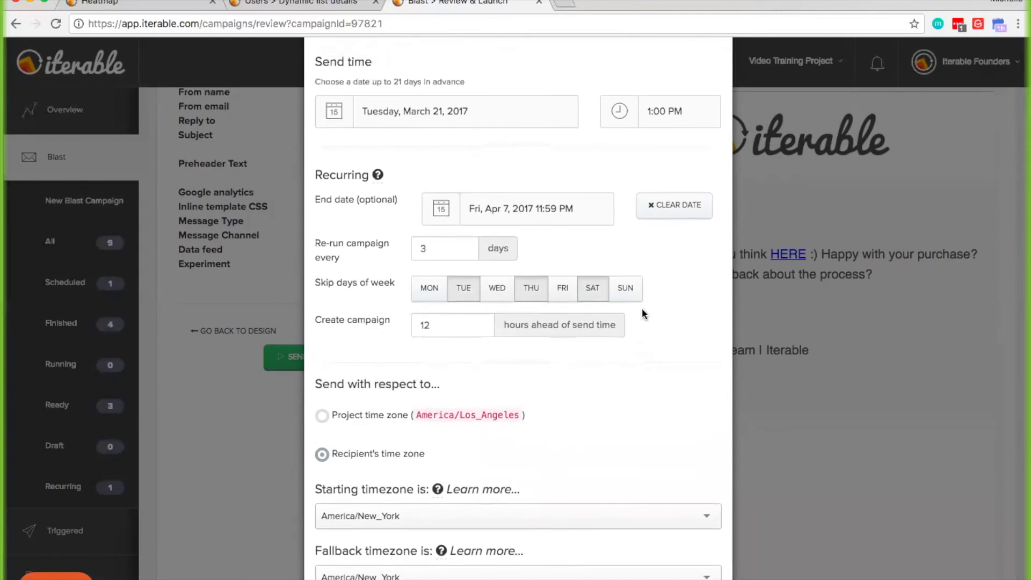